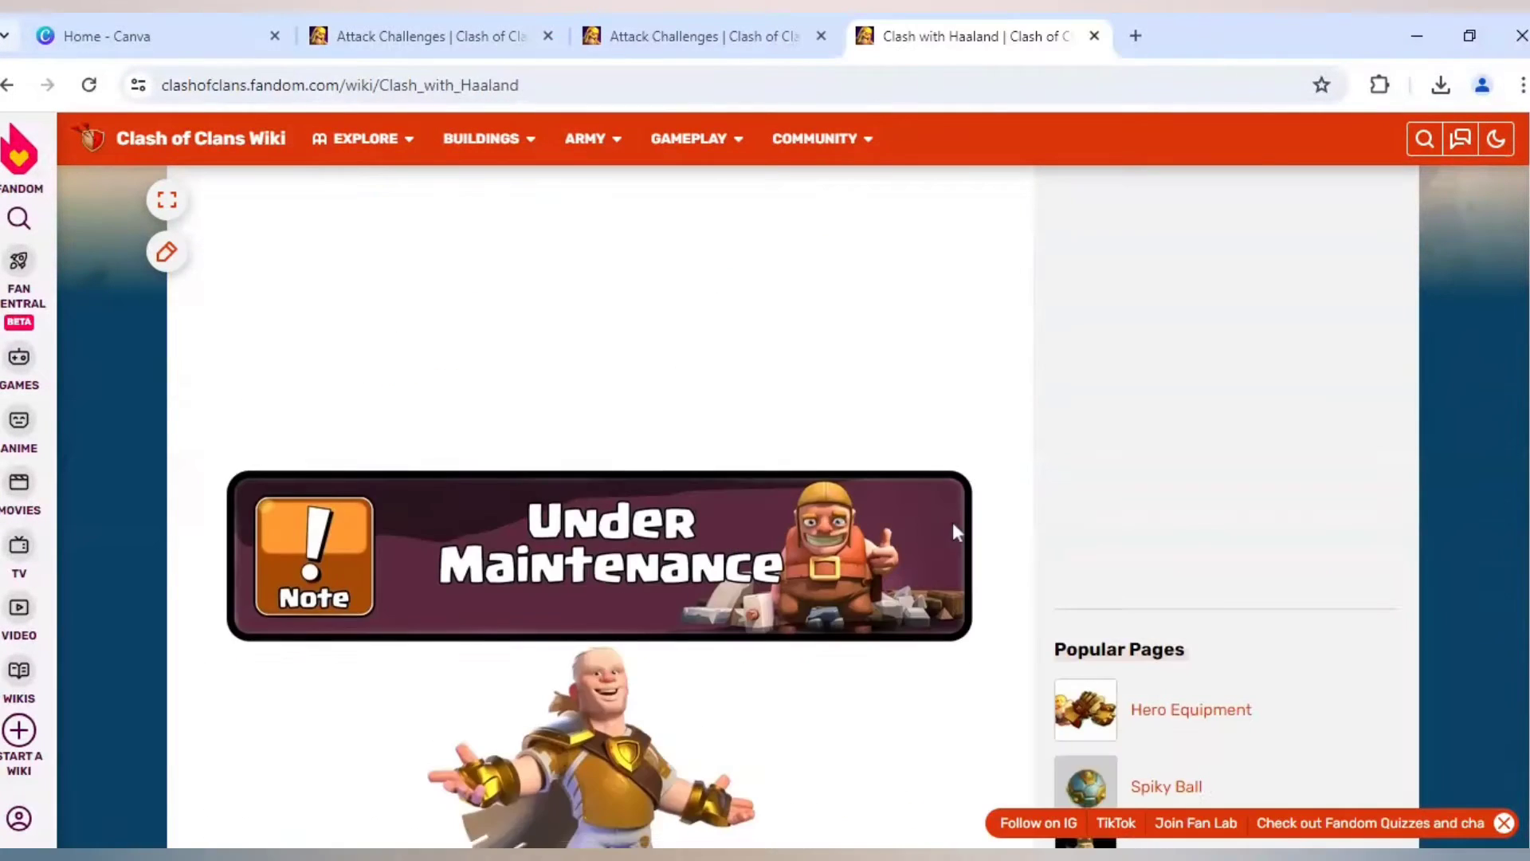
- Review the Clash with Haaland wiki page and the Haaland's Challenge base image in the Attack Challenges page
scroll(953, 523, "up", 4)
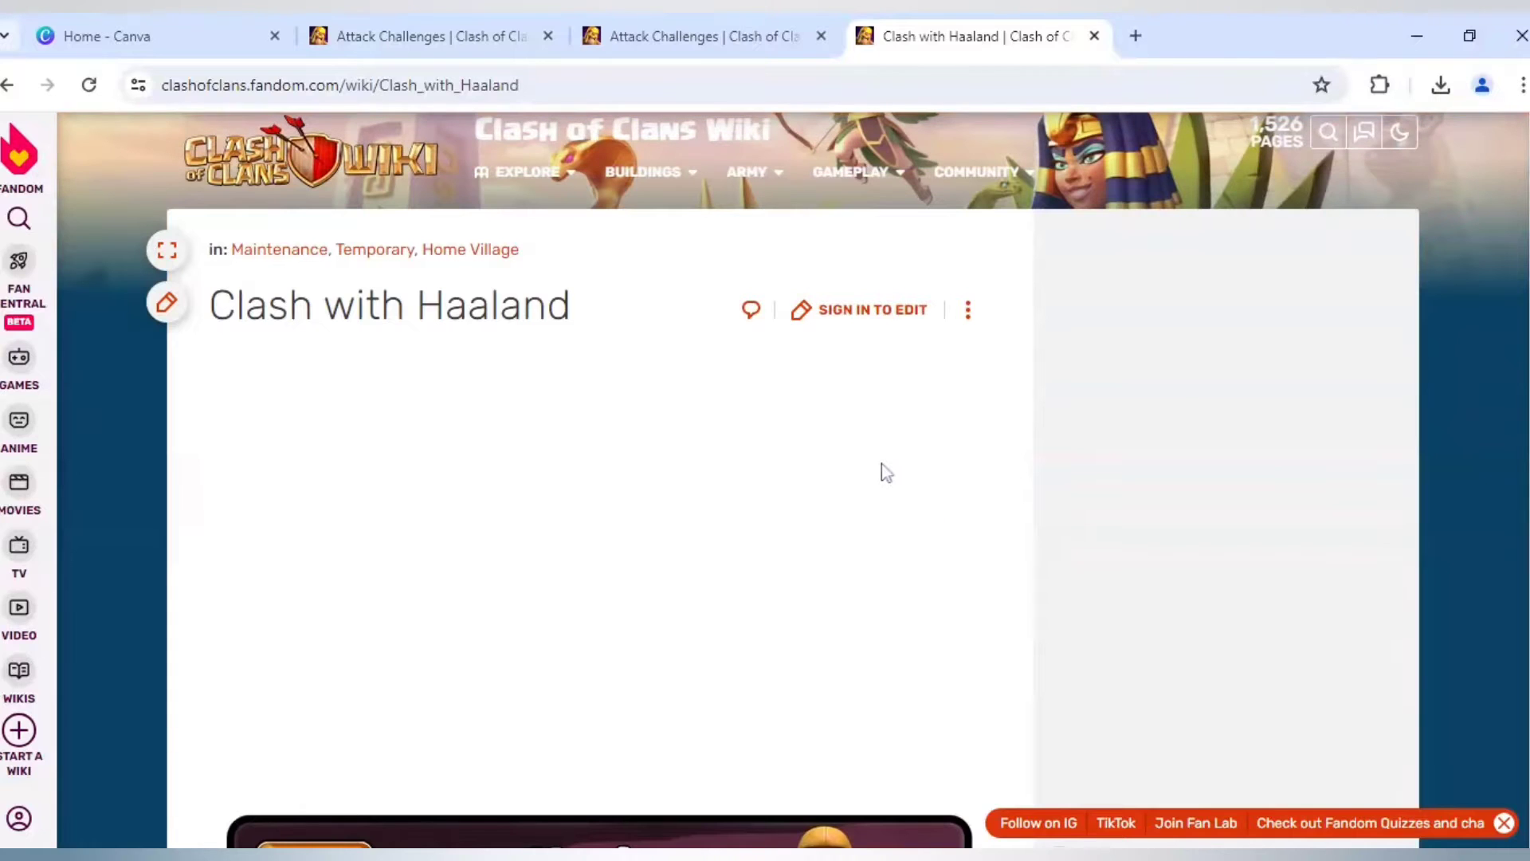
scroll(881, 464, "down", 6)
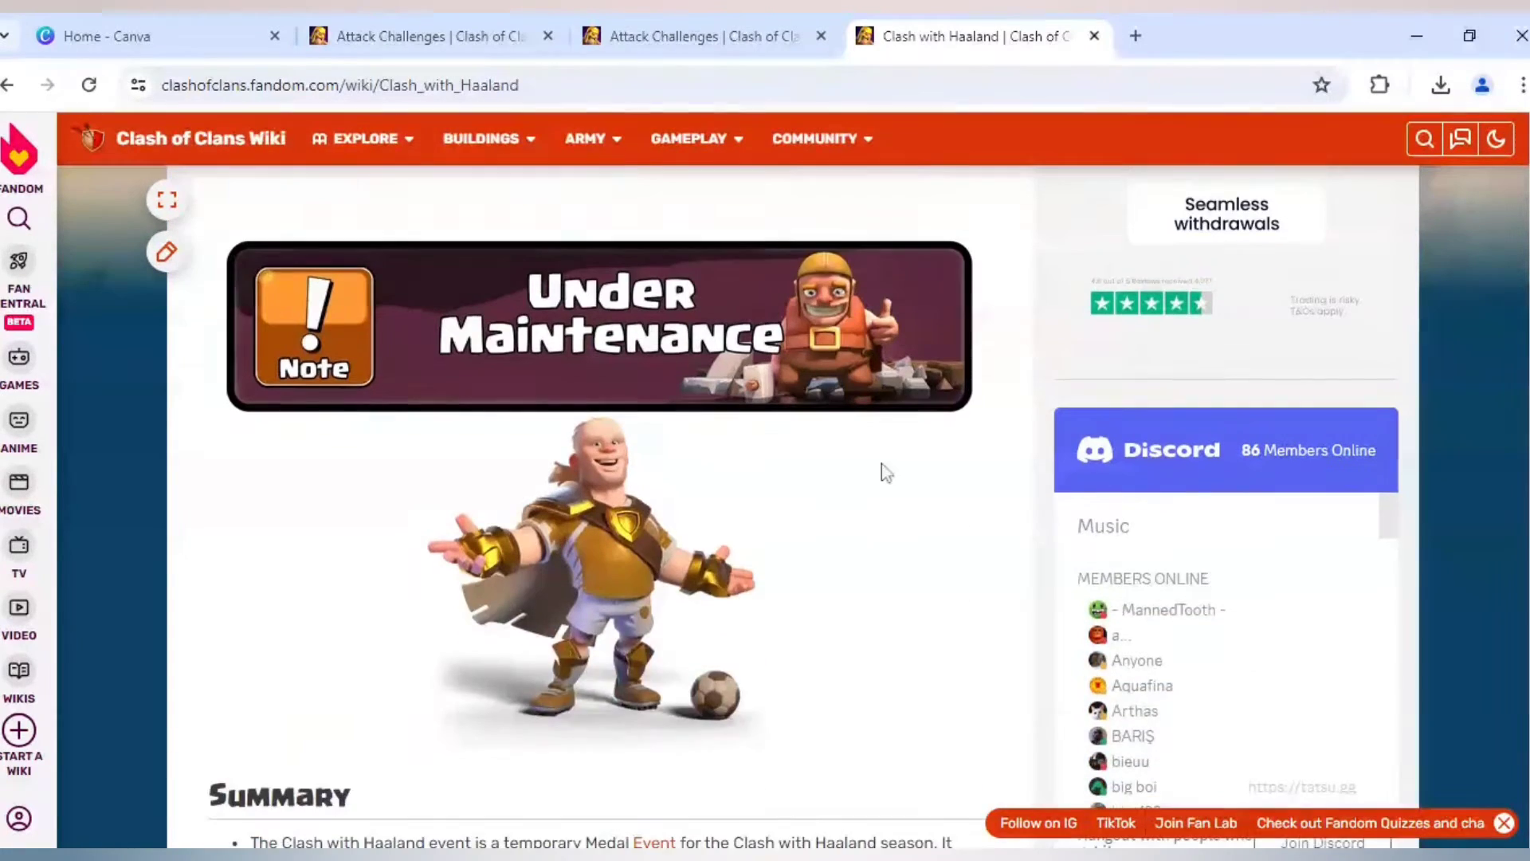
scroll(883, 470, "down", 1)
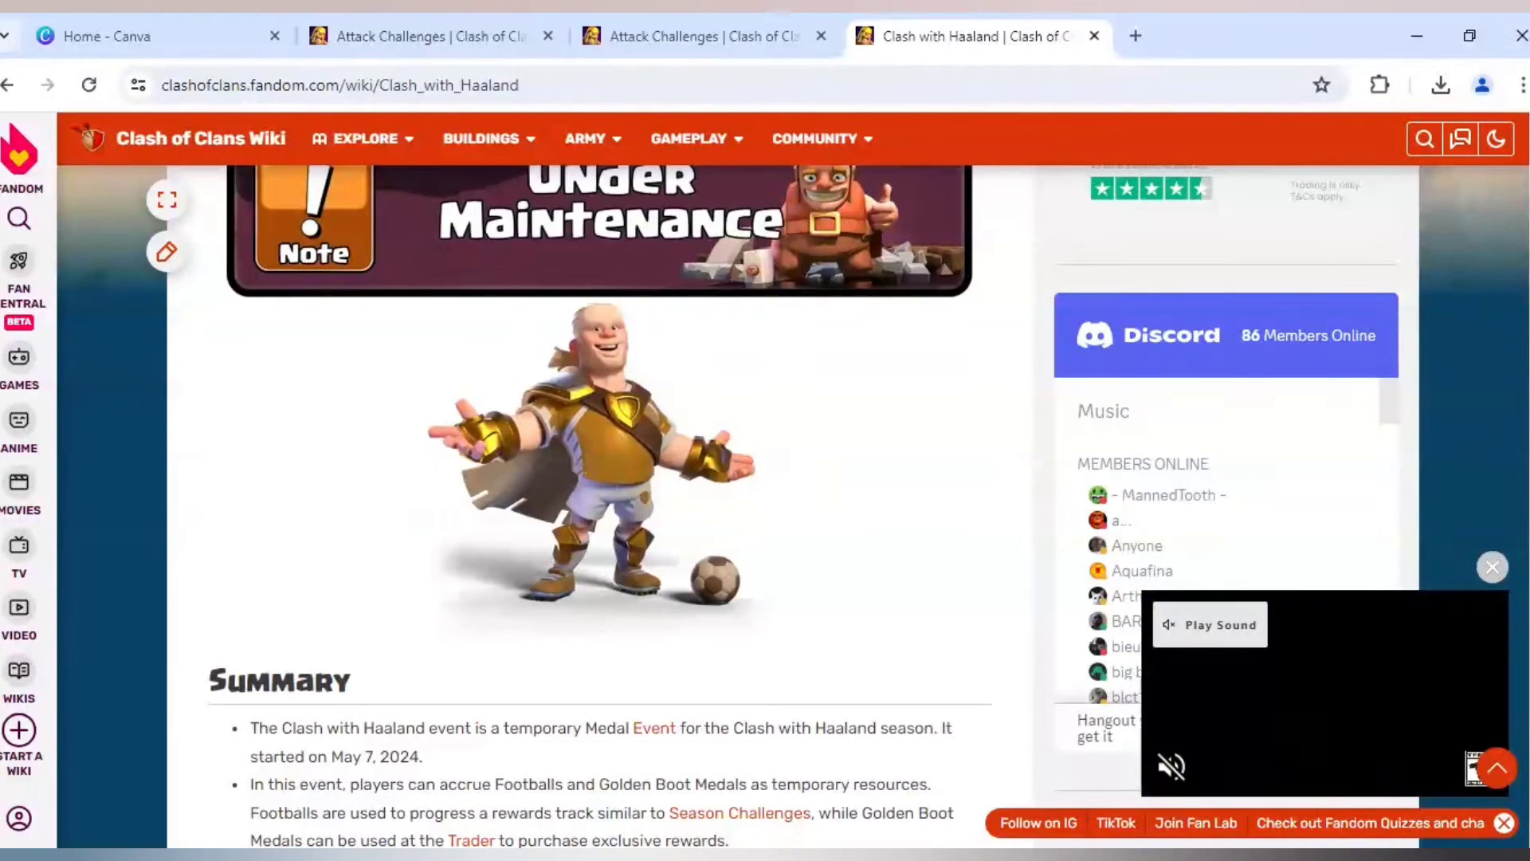
left_click(779, 31)
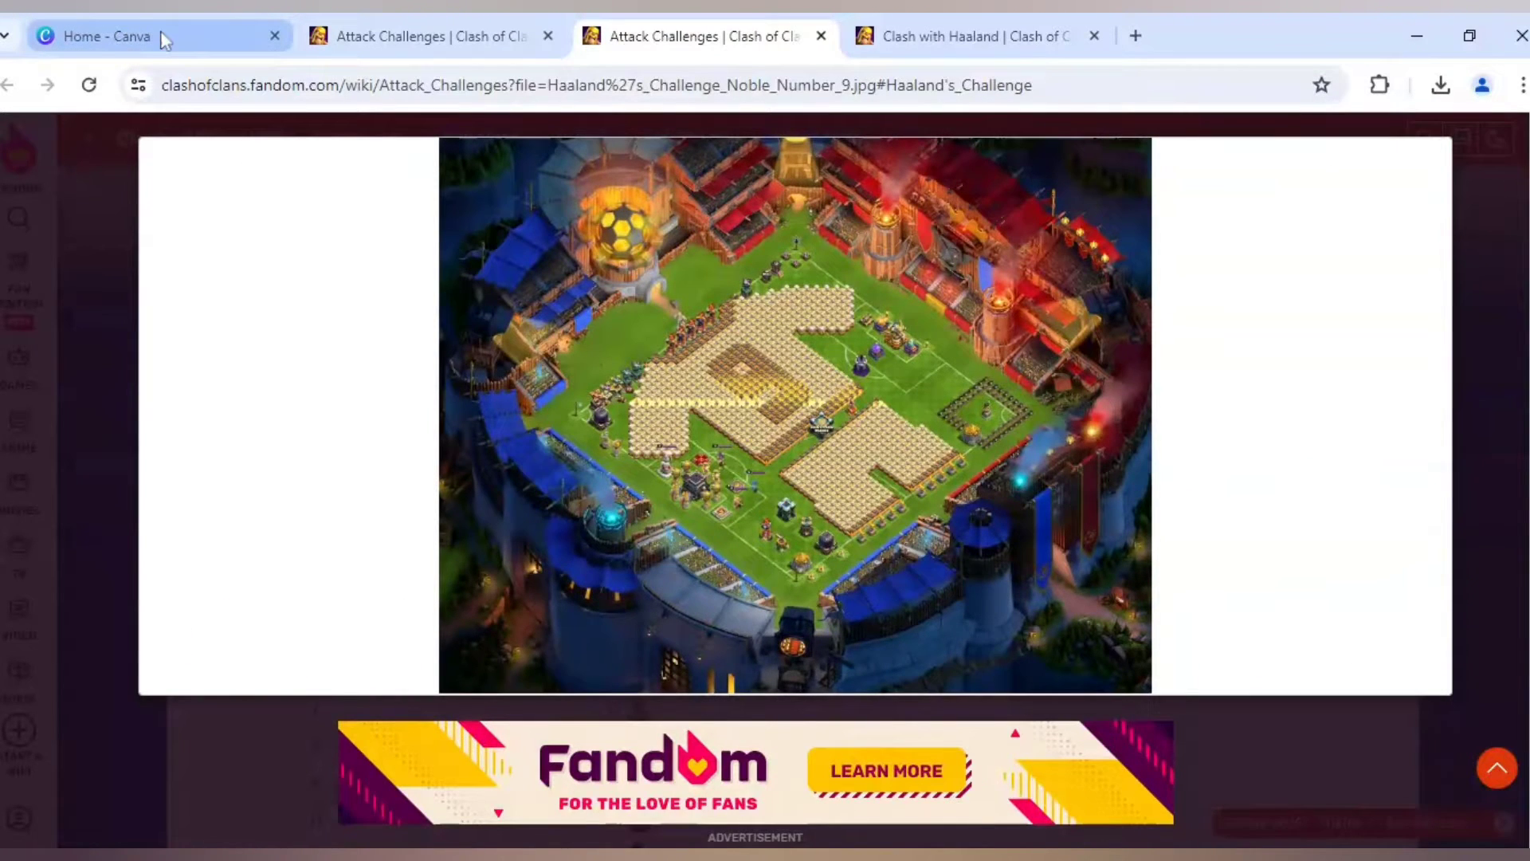
- Switch to Canva and create a blank YouTube Thumbnail design
left_click(164, 40)
scroll(811, 627, "down", 3)
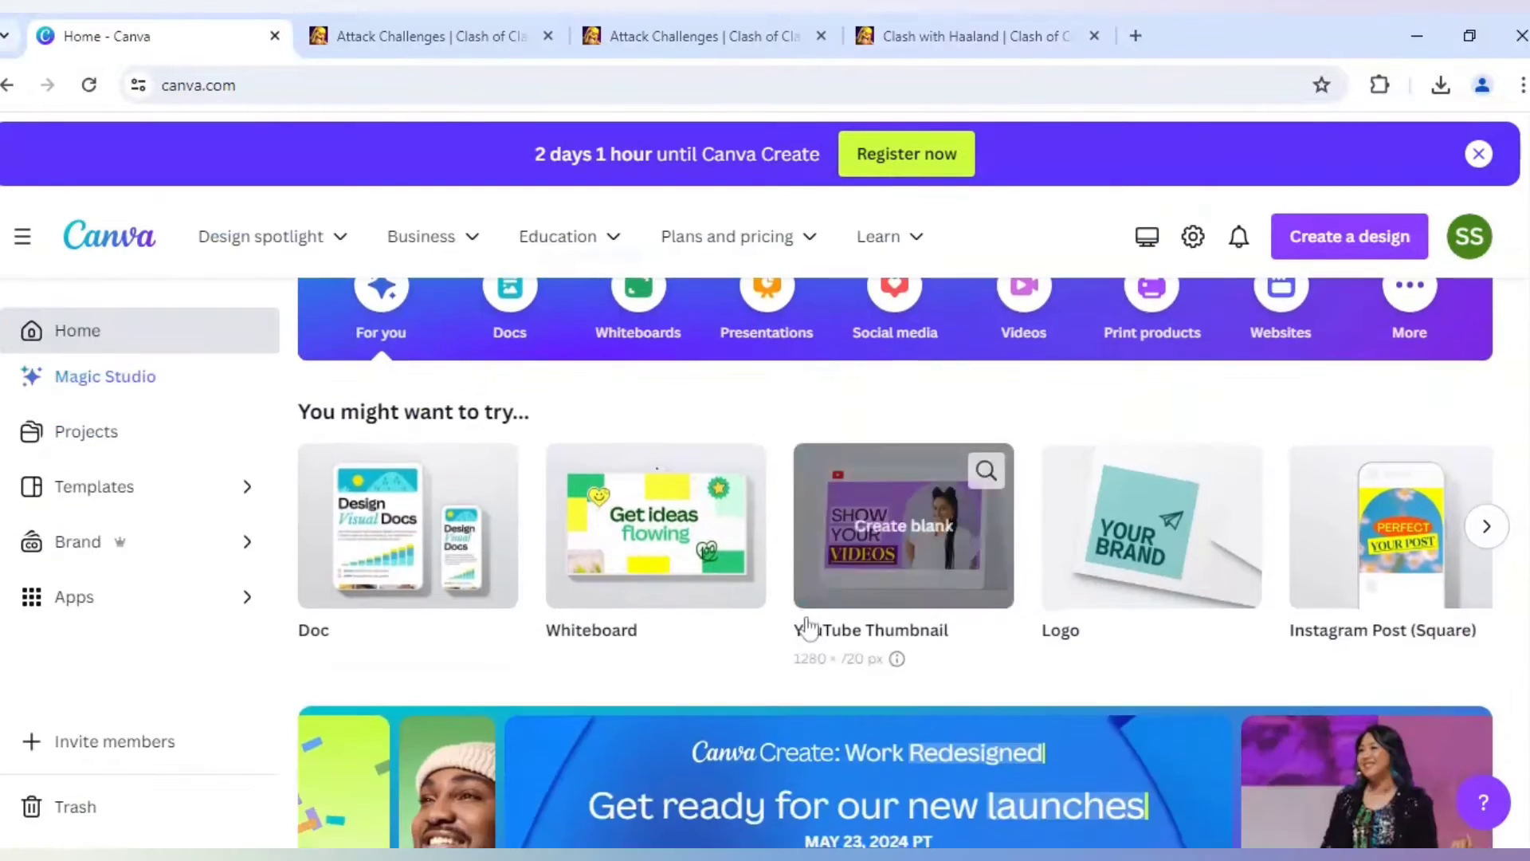
left_click(922, 527)
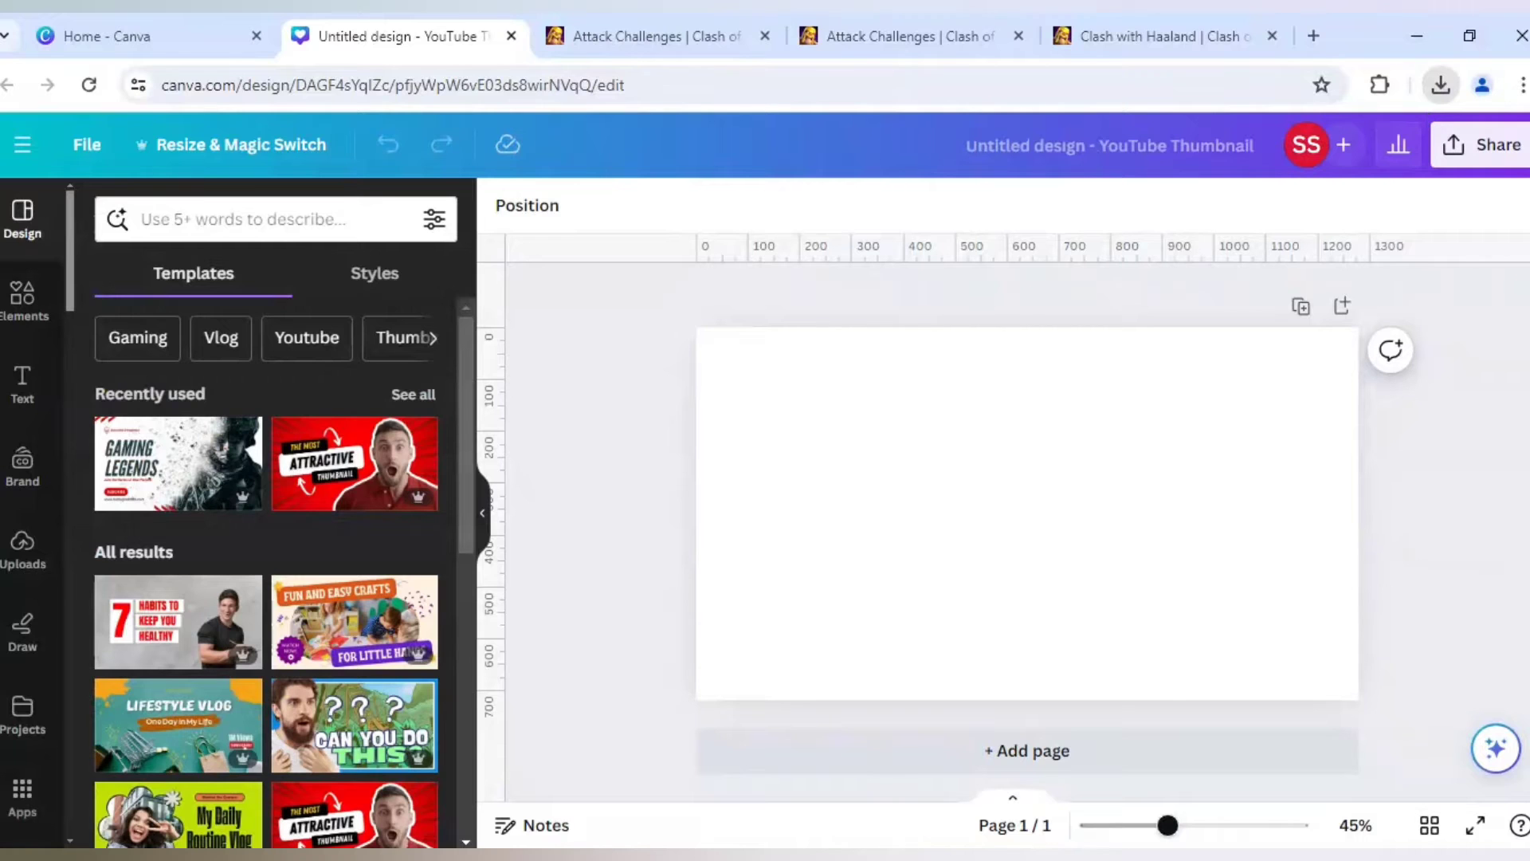
- Upload the downloaded character and base images, then place the base image enlarged to cover the whole page
left_click_drag(1104, 275, 365, 372)
left_click_drag(1100, 353, 666, 492)
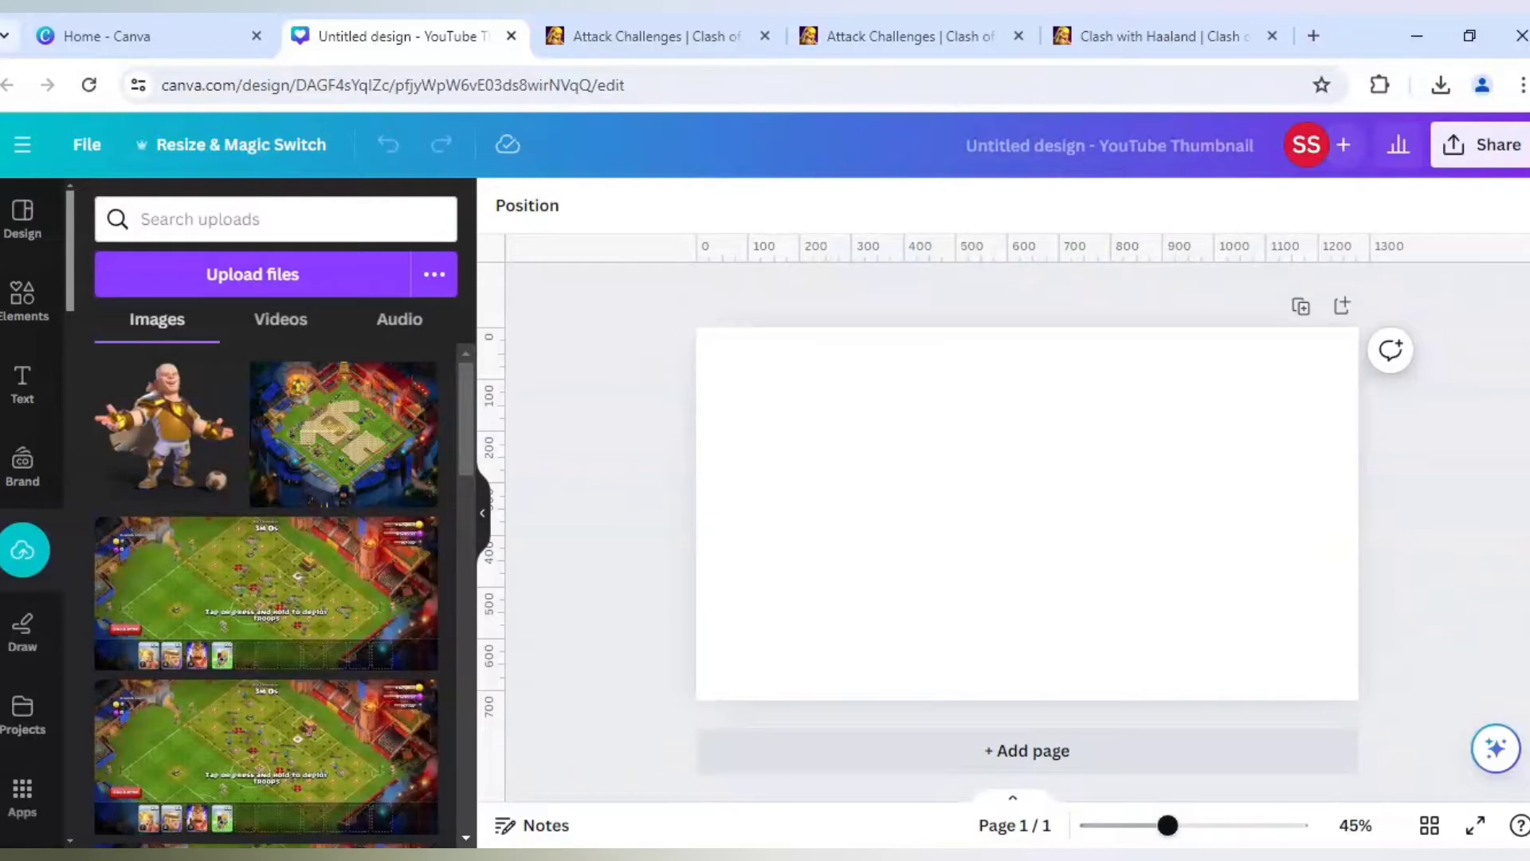
left_click(335, 467)
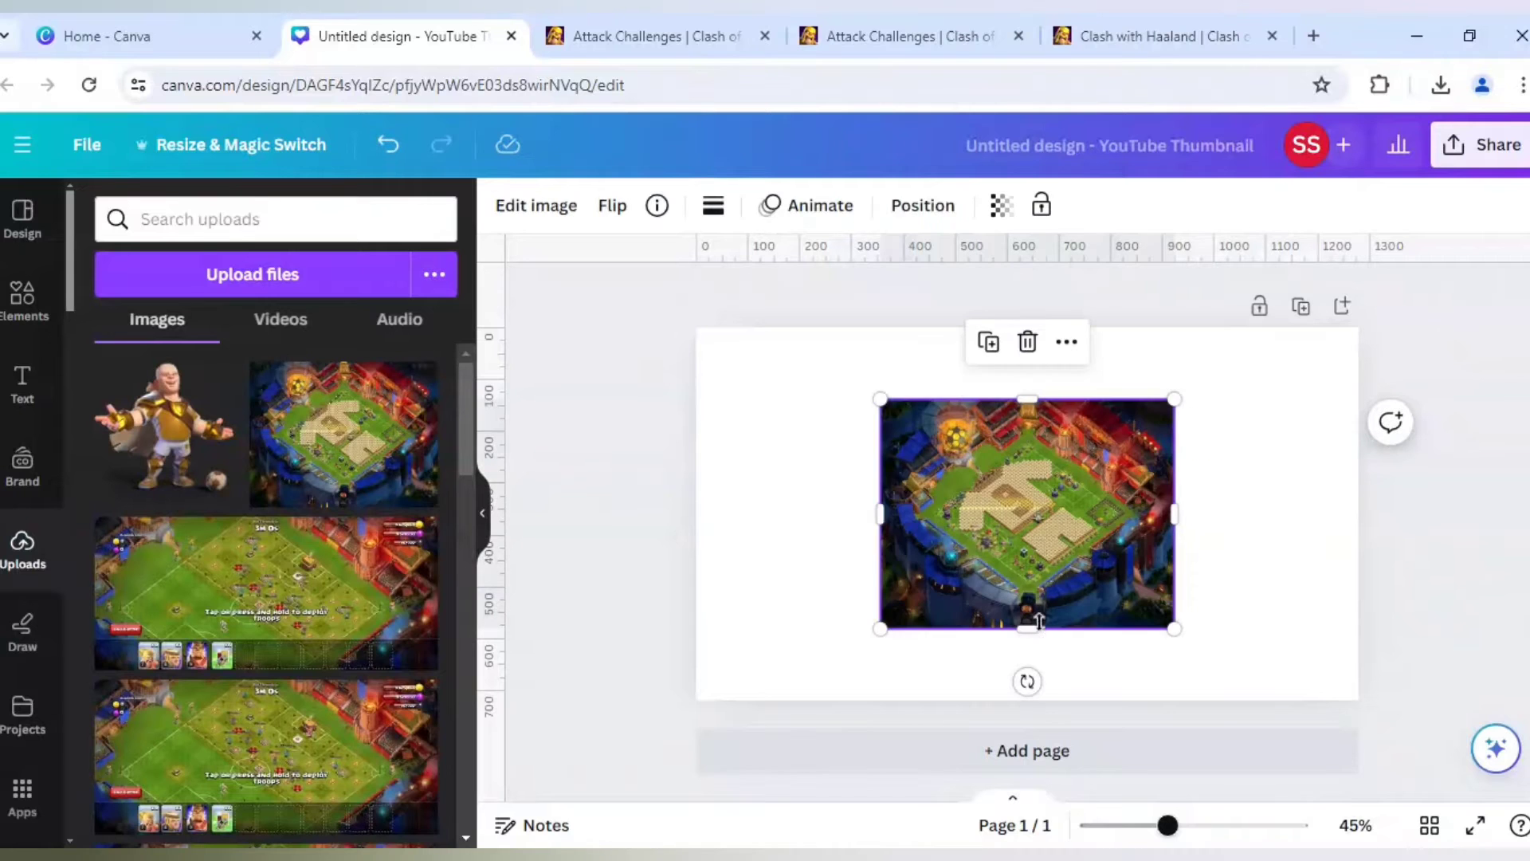
left_click_drag(881, 629, 581, 744)
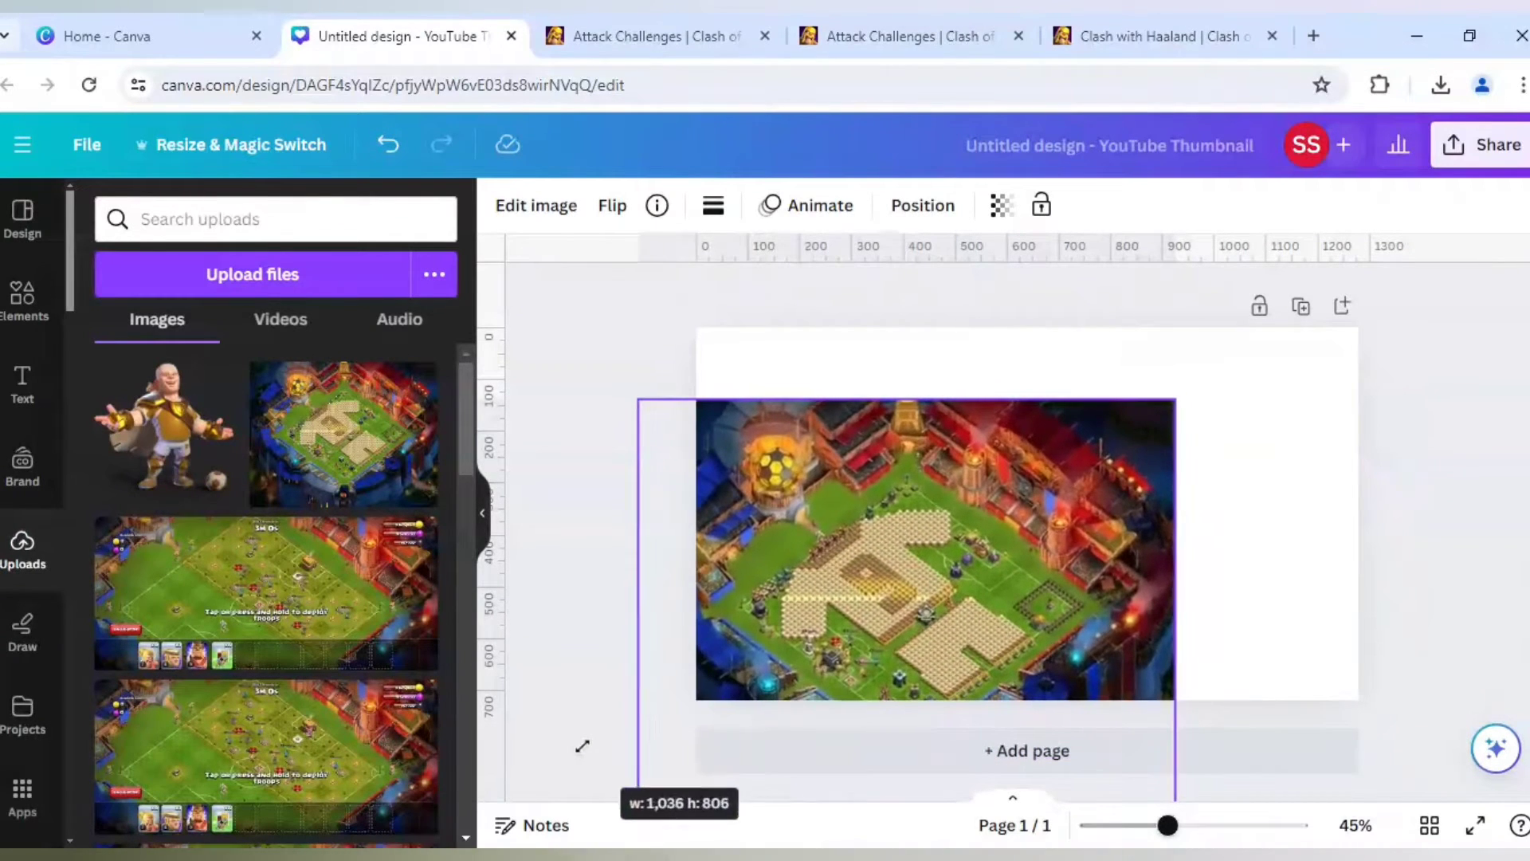
left_click_drag(1174, 398, 1528, 314)
left_click_drag(908, 543, 959, 546)
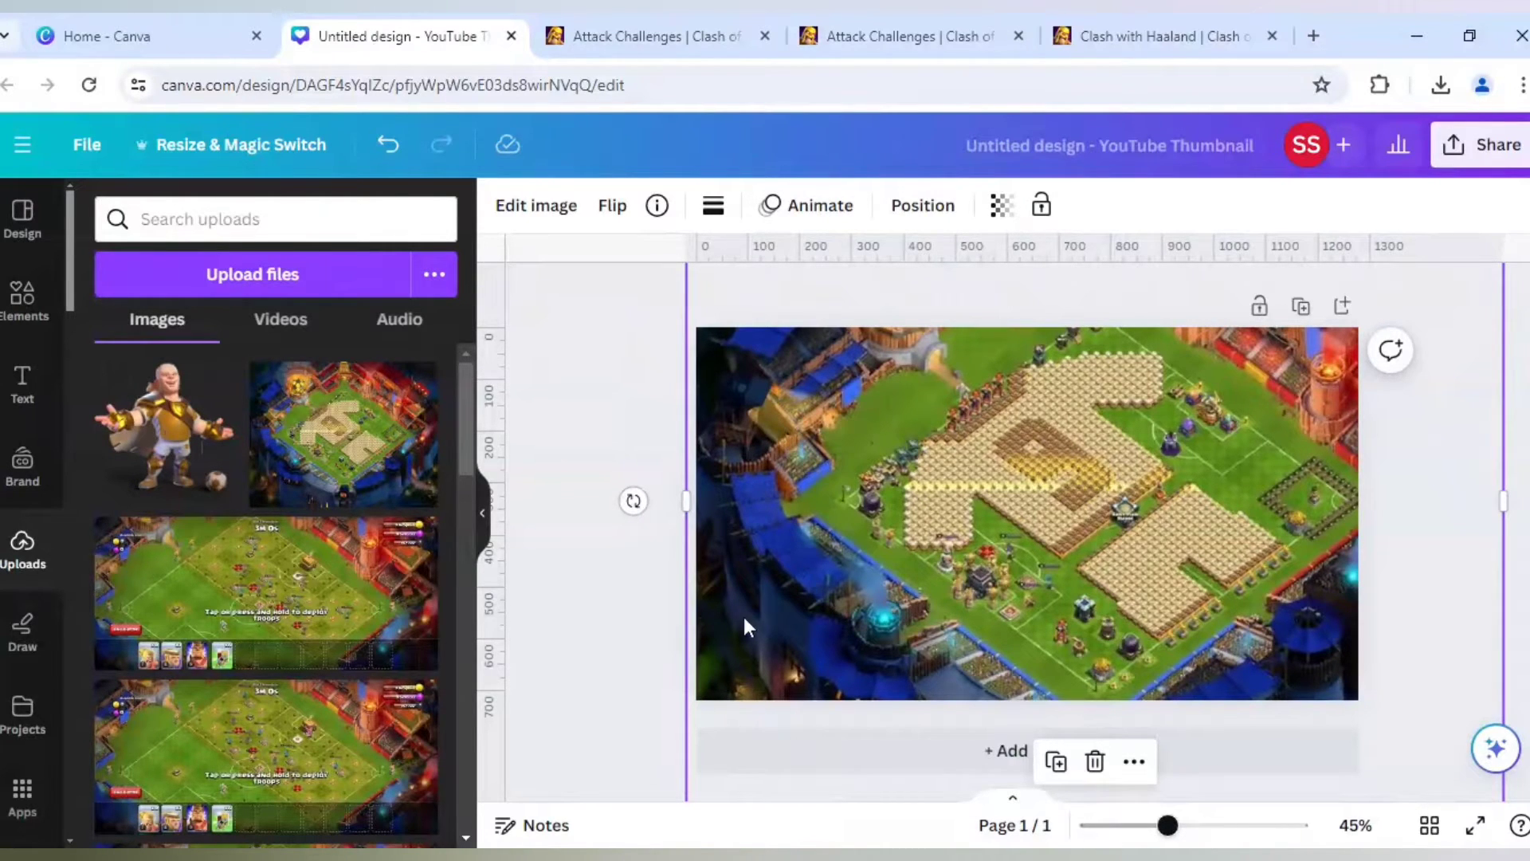
- Enlarge the background base image further and shift it so the base layout sits toward the page's right side
left_click_drag(1167, 824, 1141, 825)
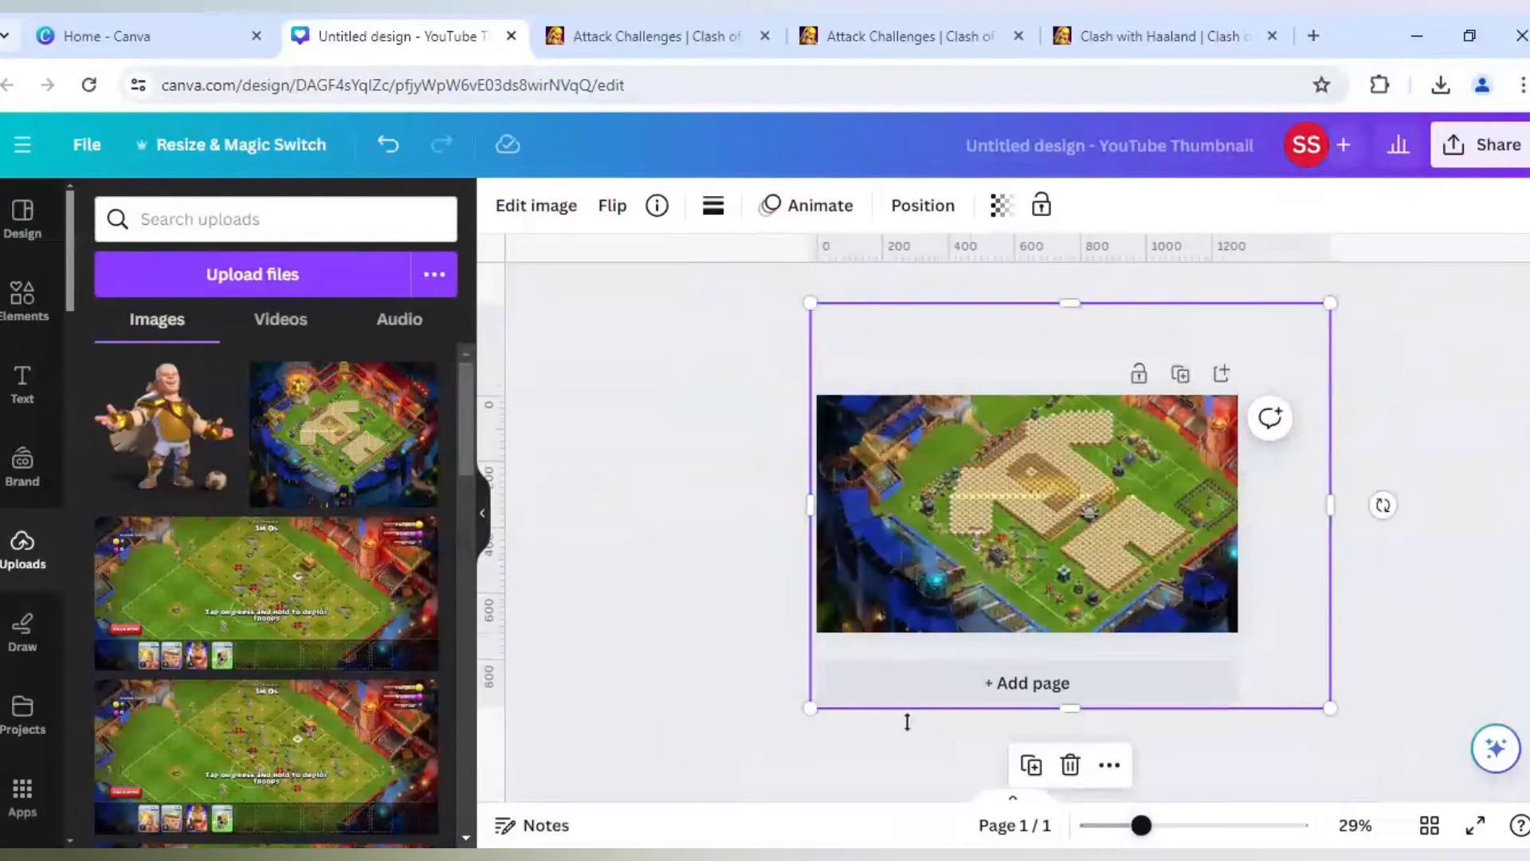
left_click_drag(810, 709, 727, 769)
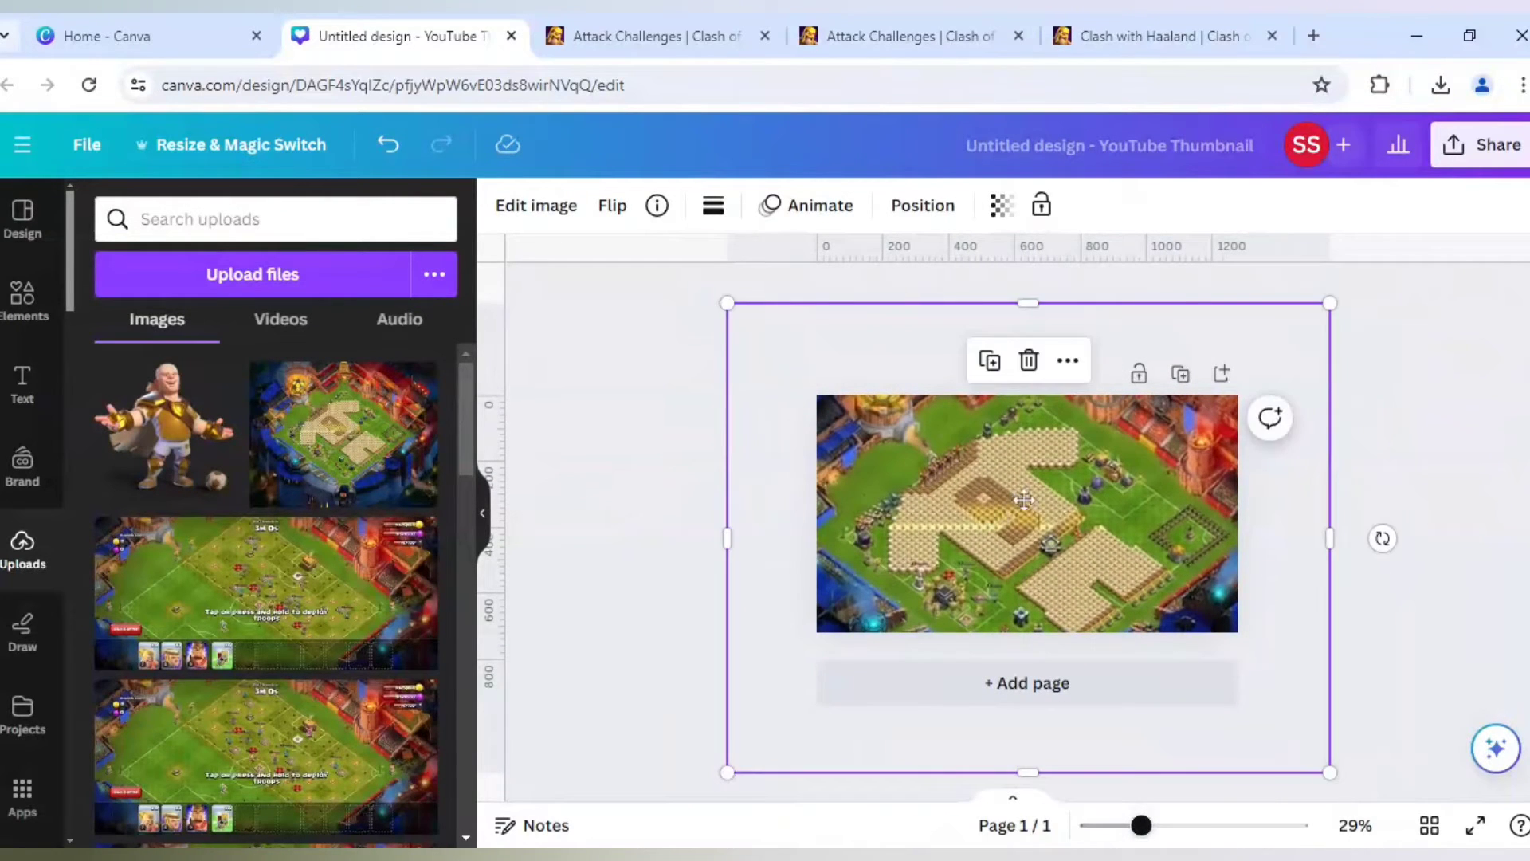
left_click_drag(988, 507, 1054, 491)
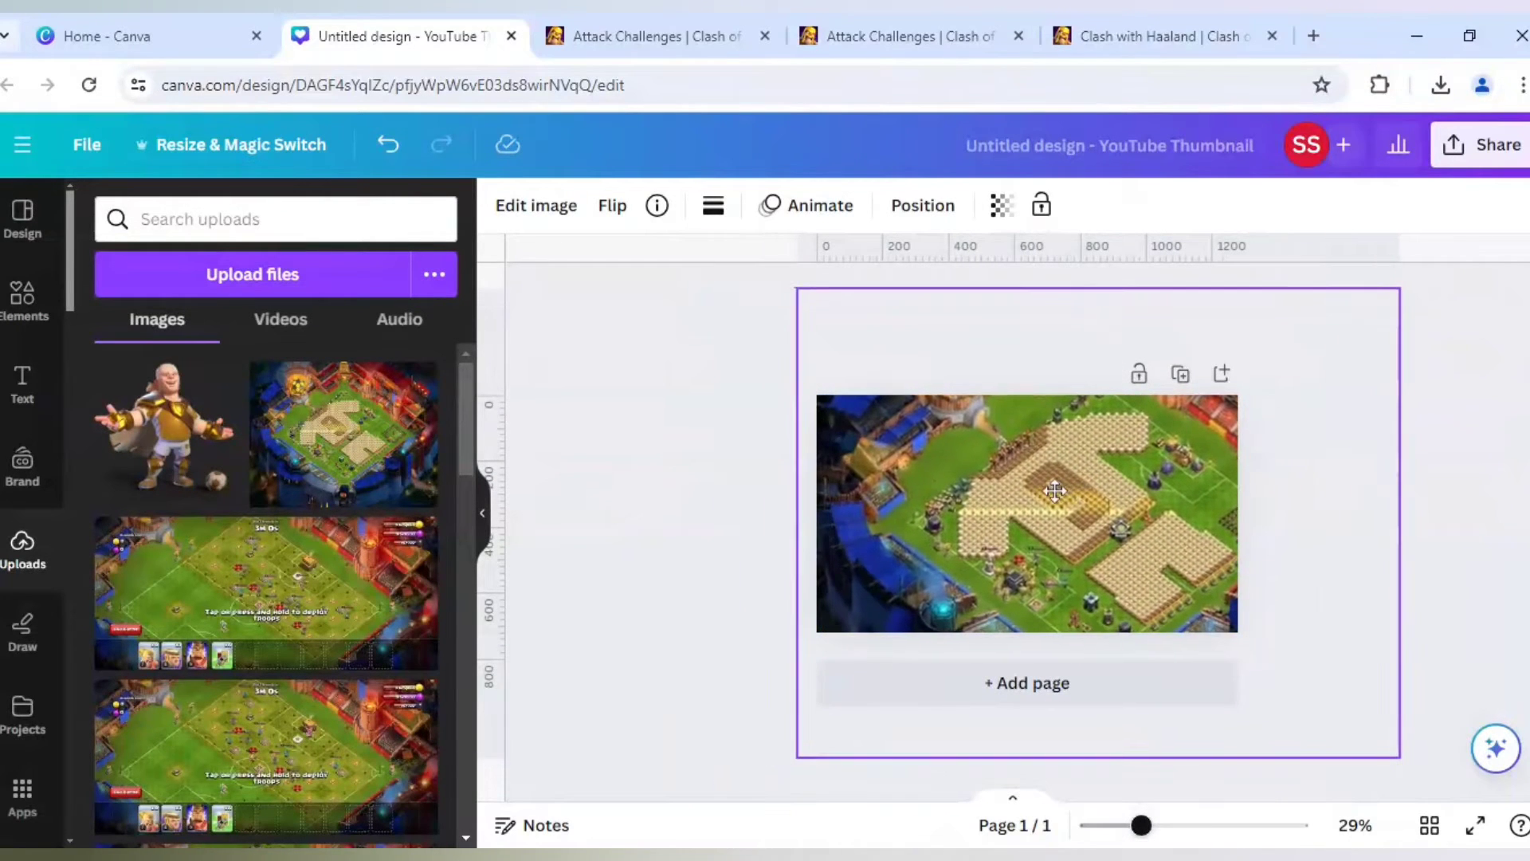
left_click(717, 478)
mouse_move(1143, 830)
left_mouse_down()
mouse_move(1118, 831)
mouse_move(1169, 833)
left_mouse_up()
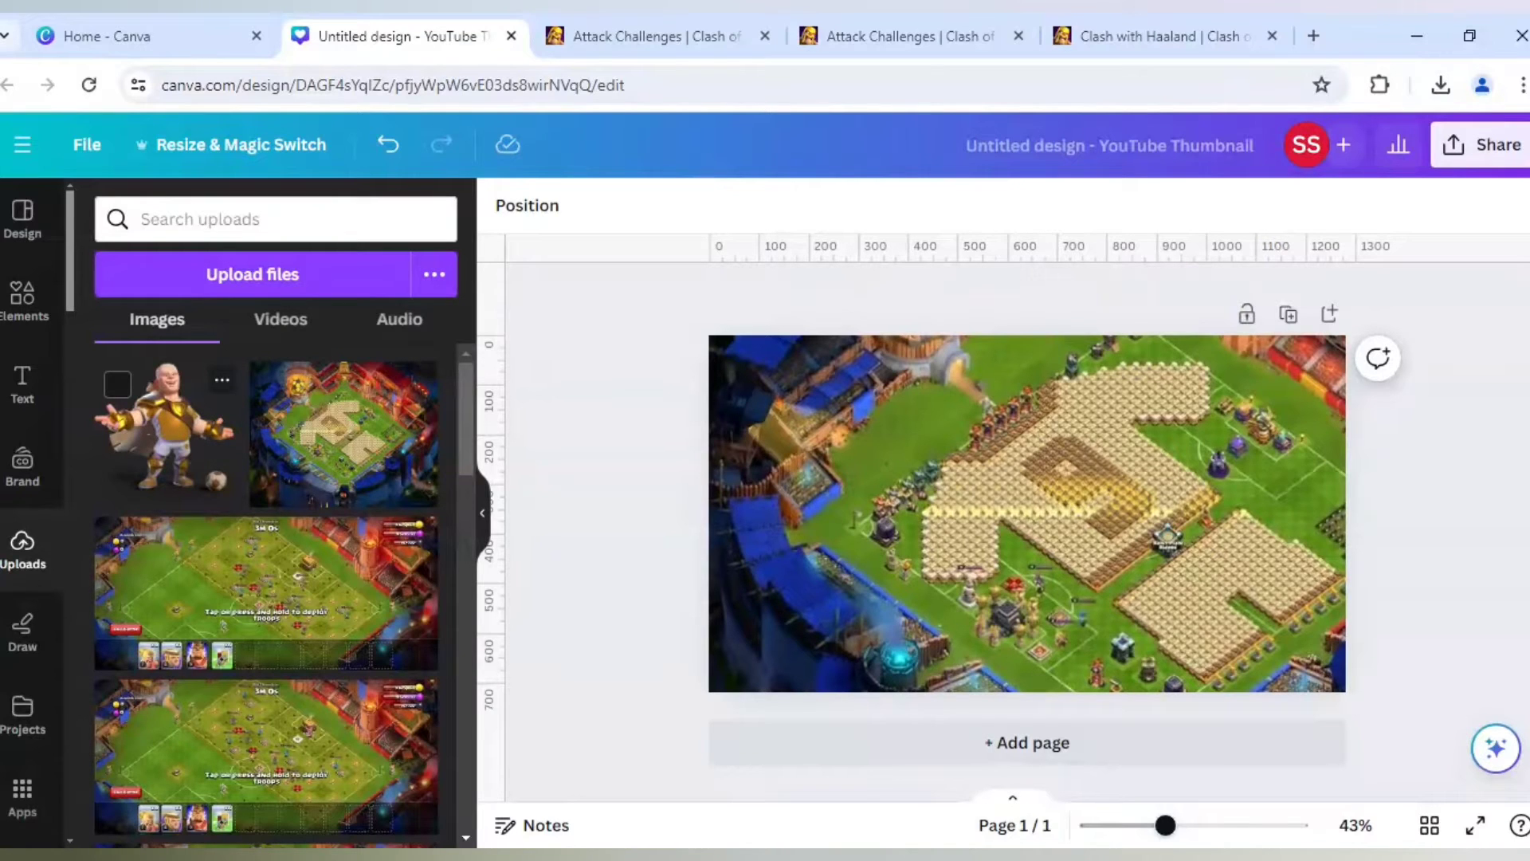
- Add the uploaded Haaland character image and enlarge it on the page's left half, with the legs running off the lower edge
left_click(167, 434)
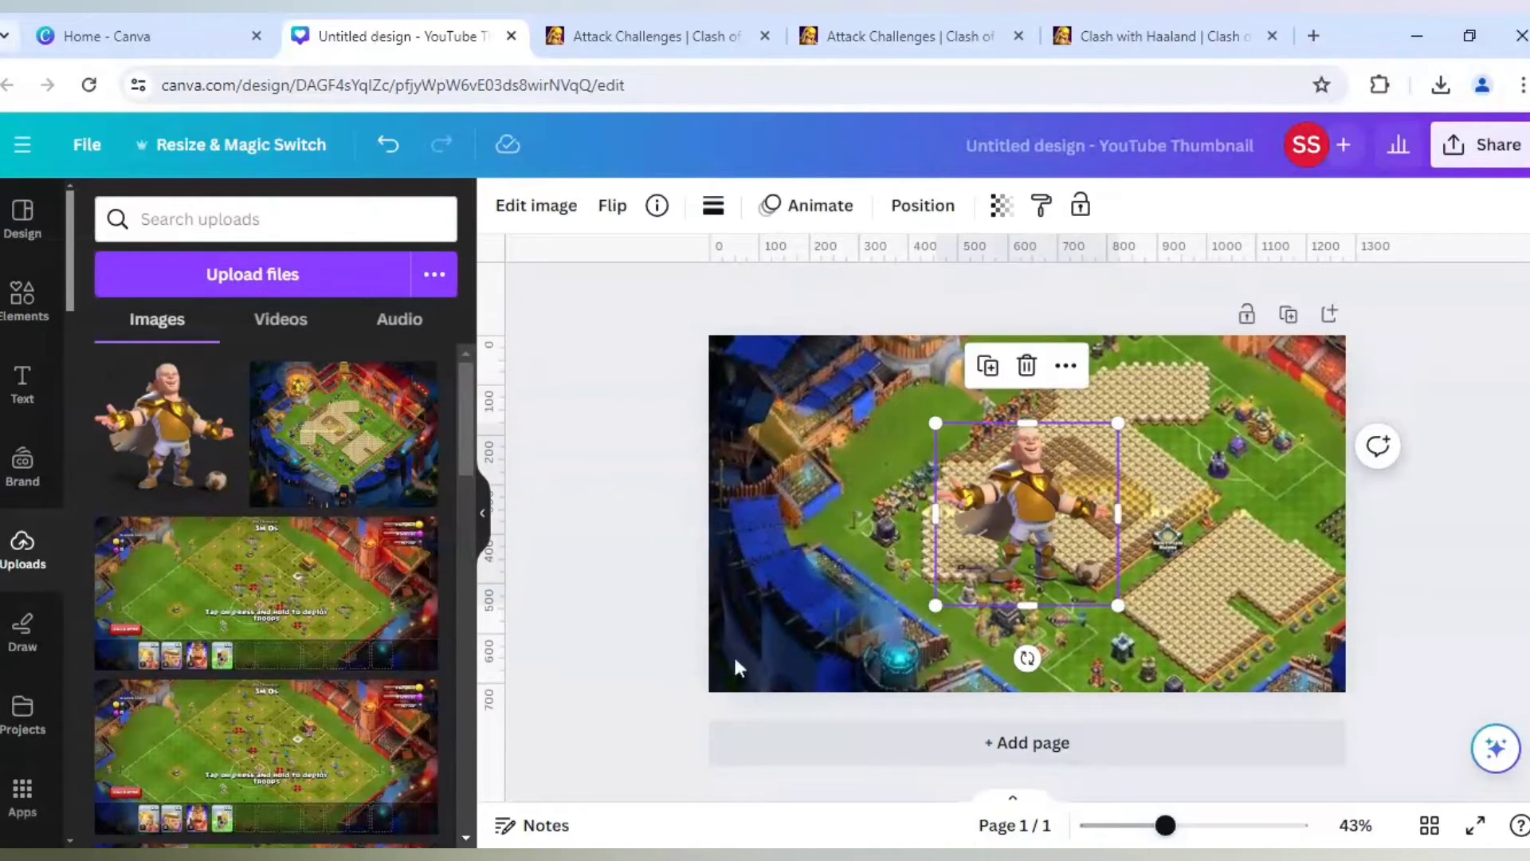
left_click_drag(984, 556, 853, 525)
left_click_drag(805, 575, 603, 752)
left_click_drag(791, 648, 844, 647)
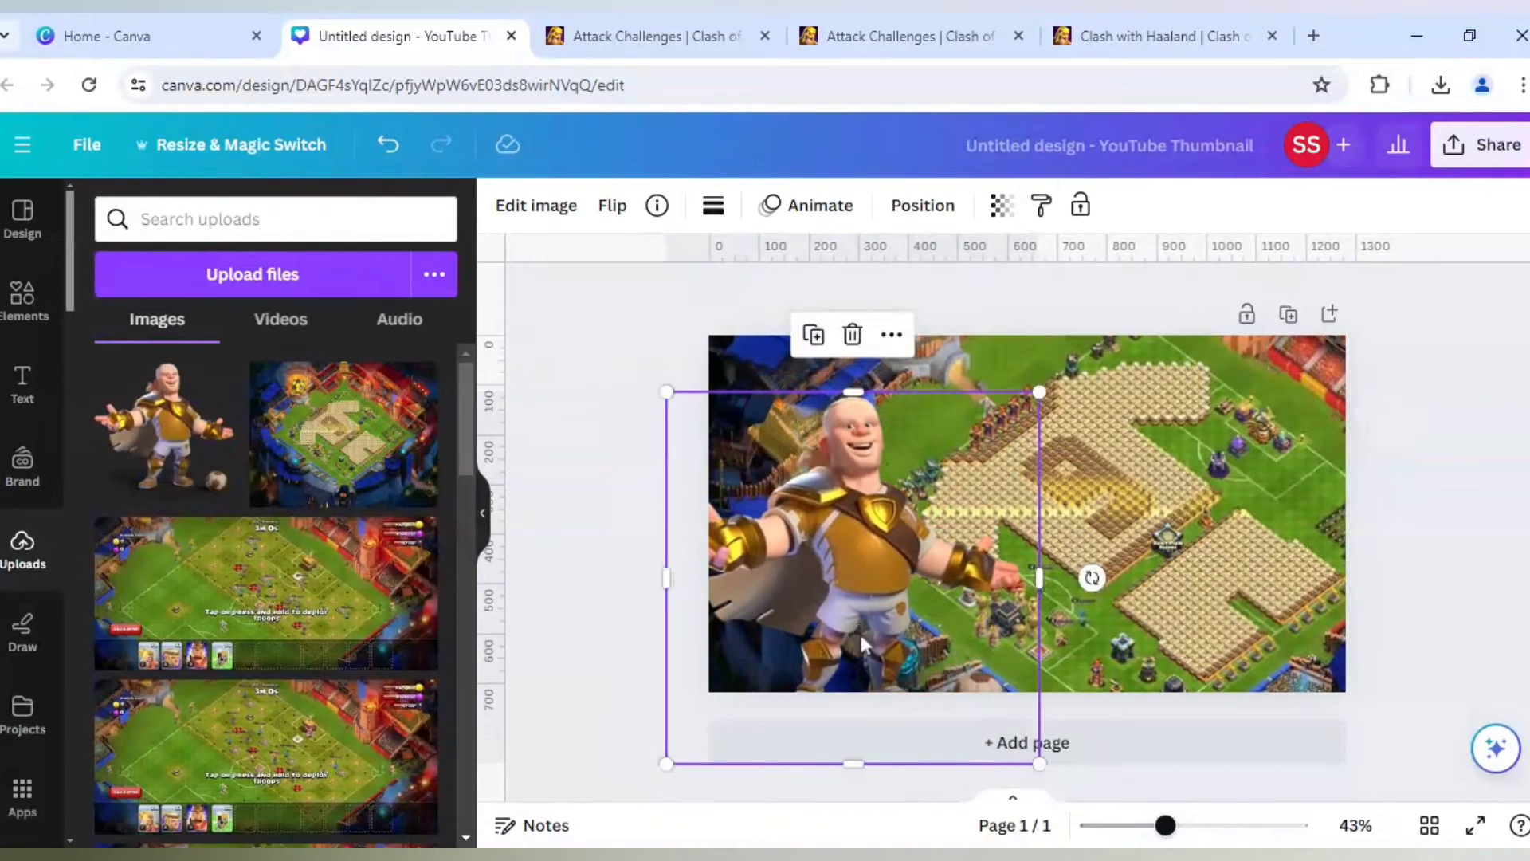
left_click_drag(661, 764, 558, 837)
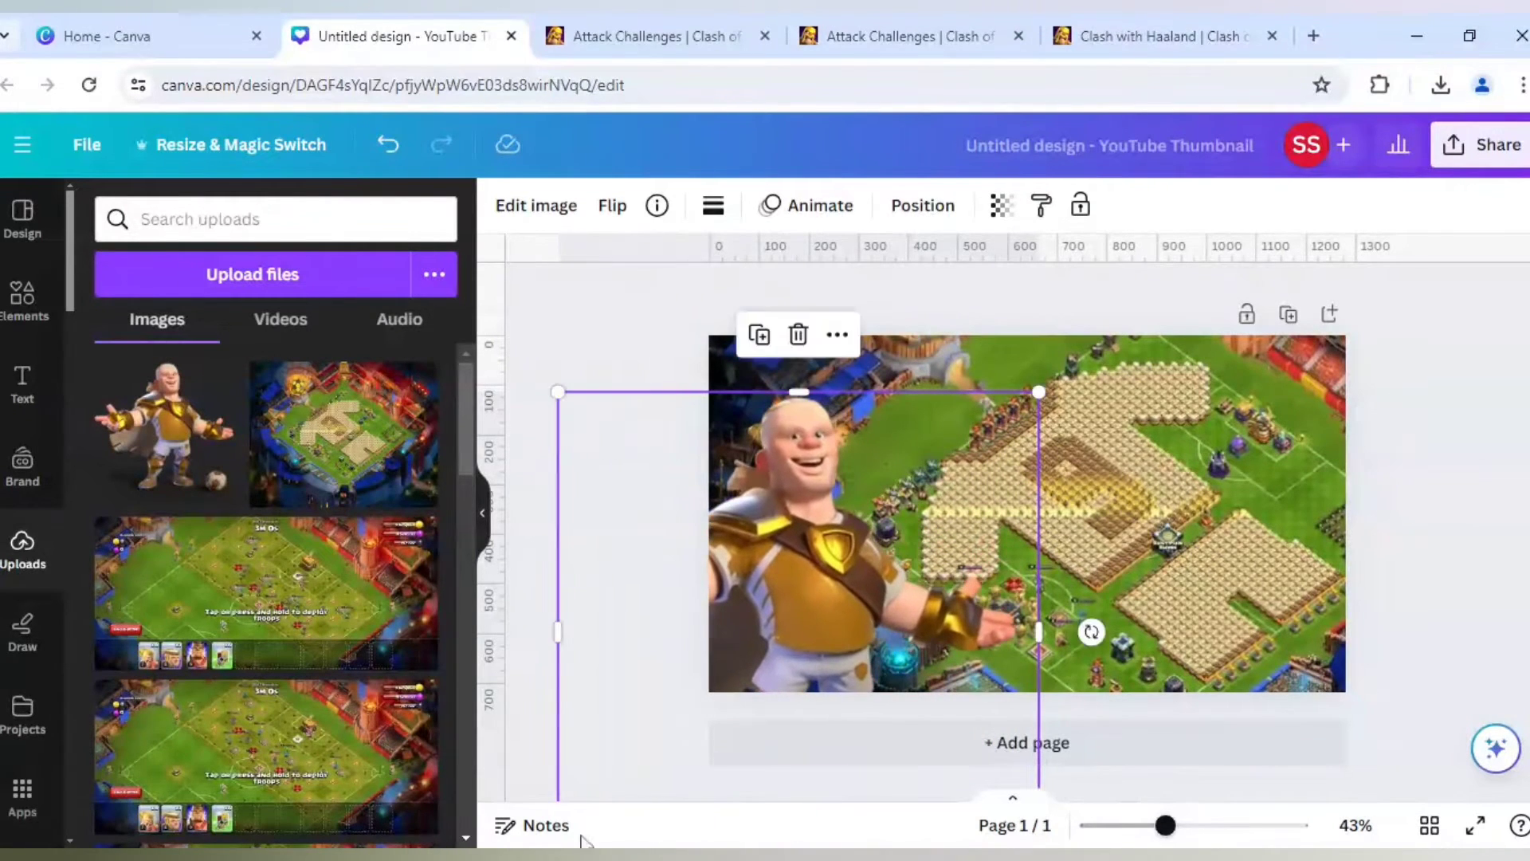
left_click_drag(837, 578, 917, 536)
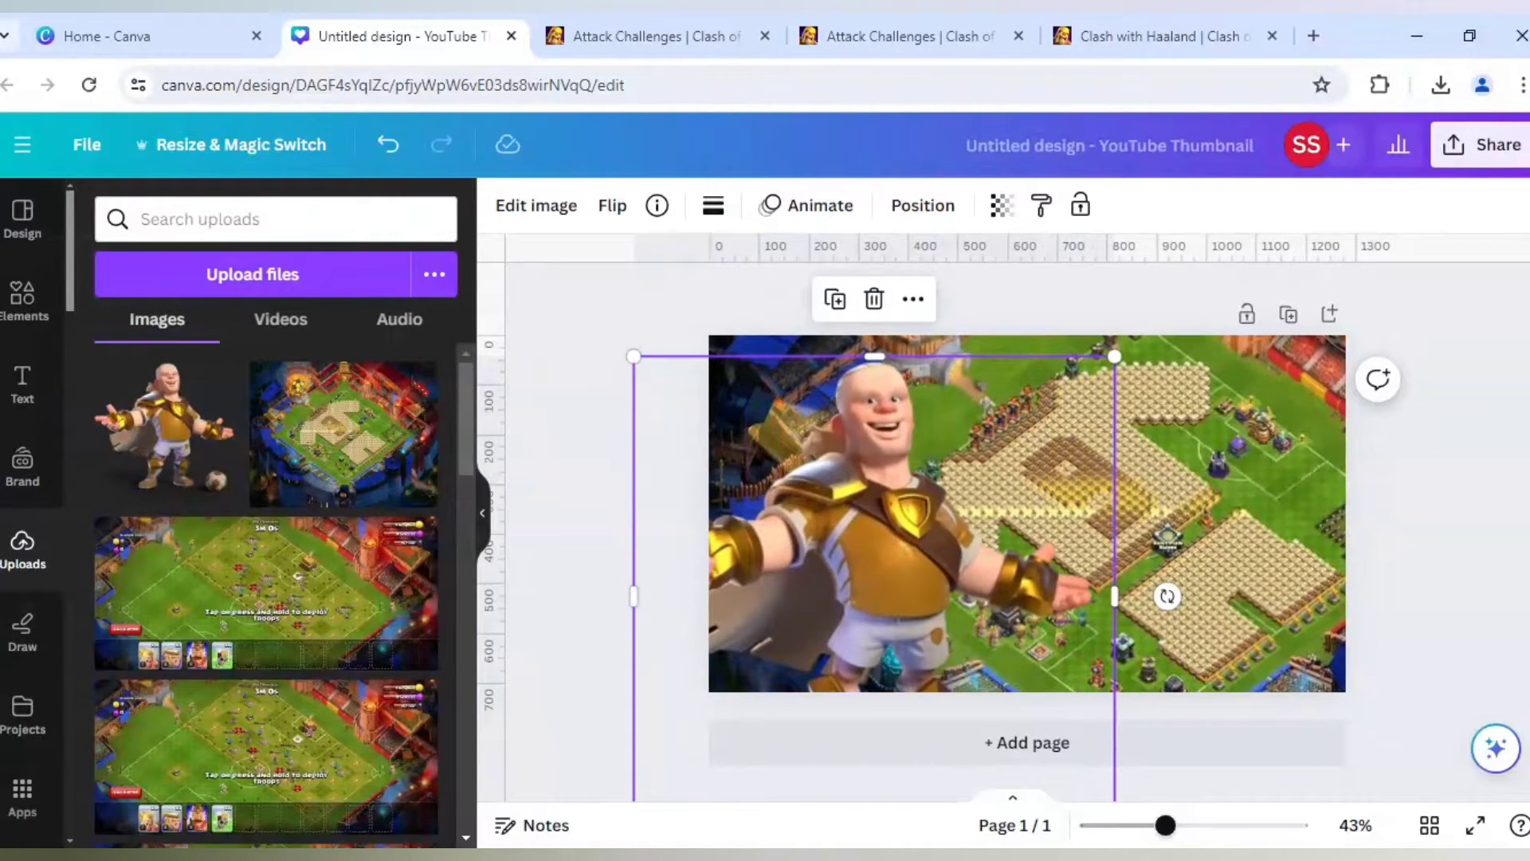
left_click(576, 414)
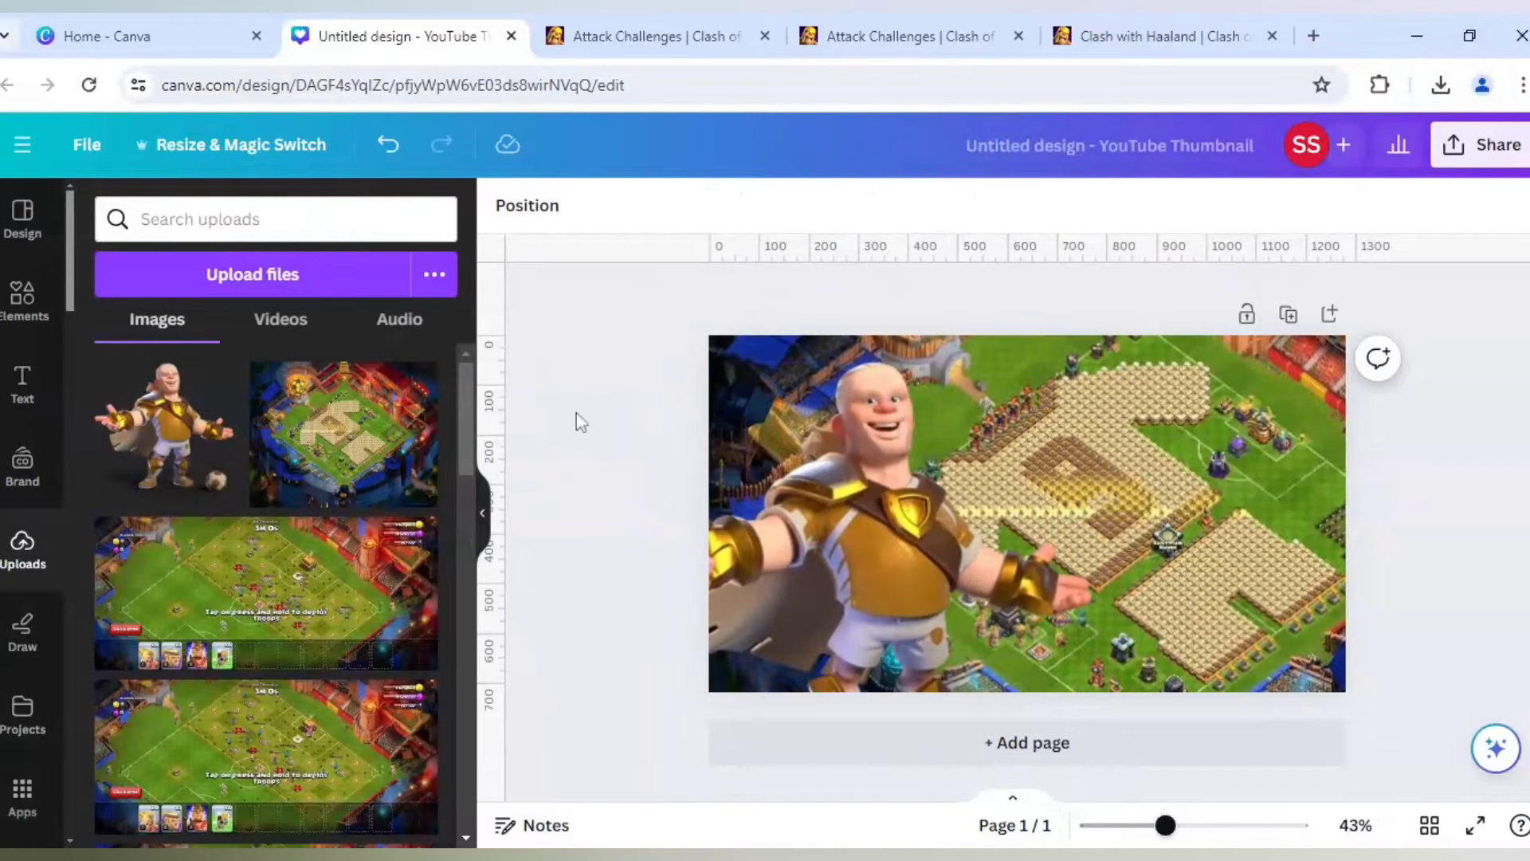
- Upscale the character image 4x with Image Upscaler and replace the original in the design
left_click(791, 443)
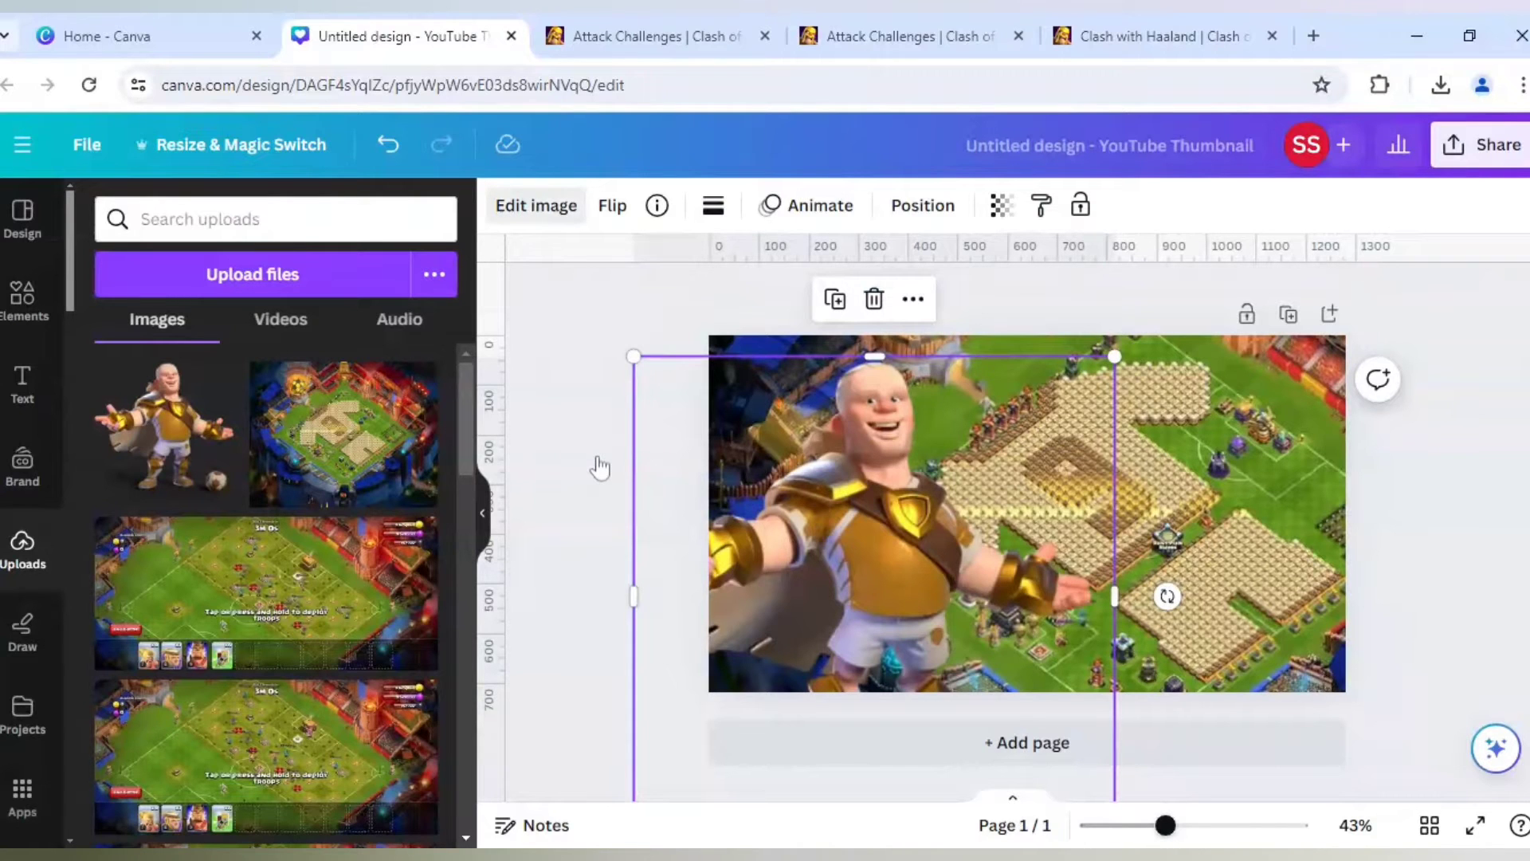
scroll(341, 630, "down", 3)
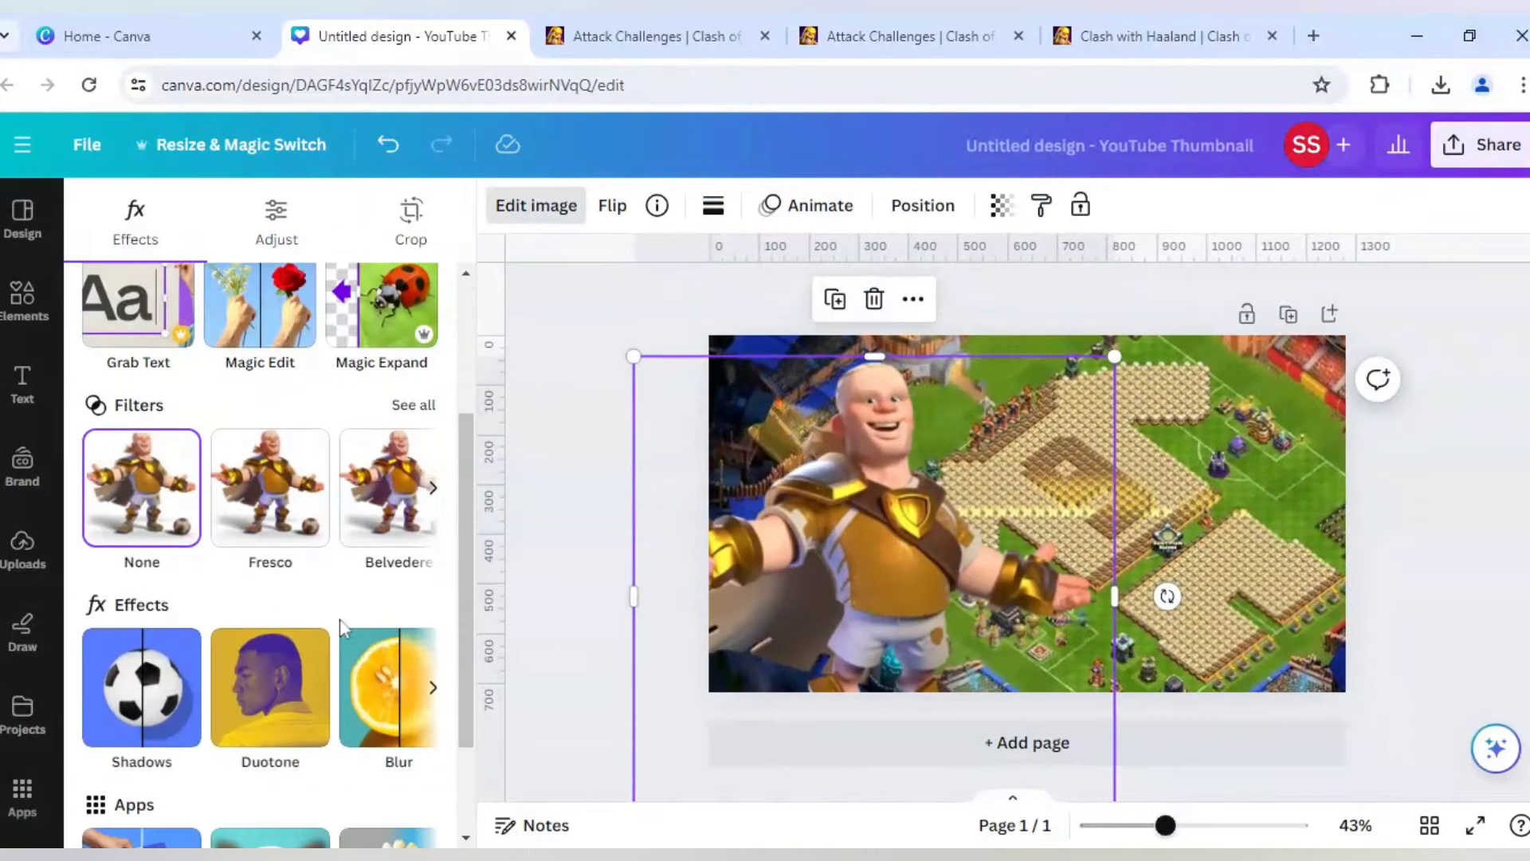
scroll(339, 618, "down", 2)
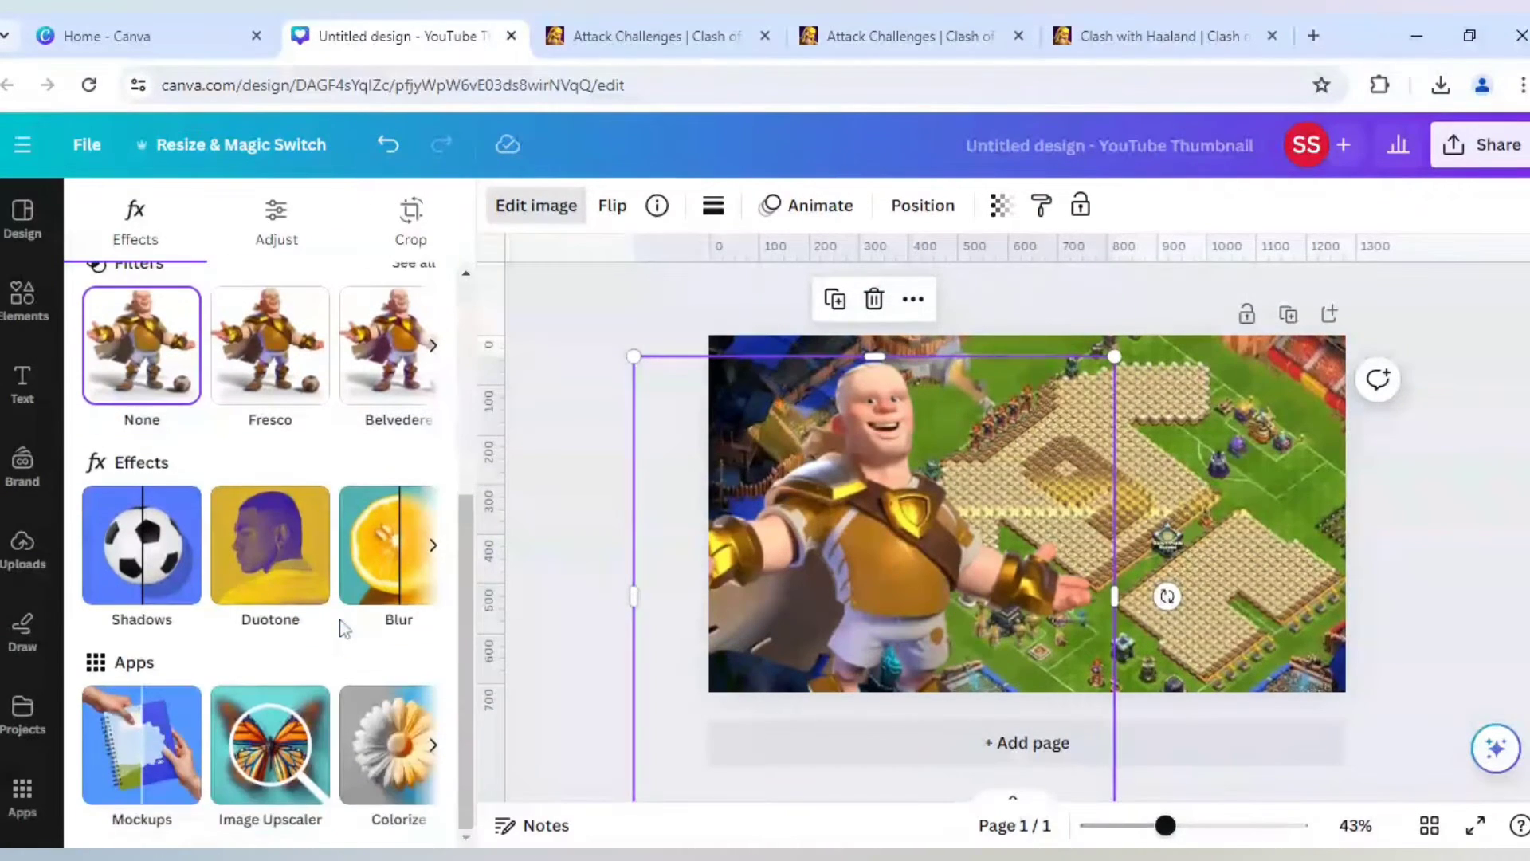
left_click(293, 749)
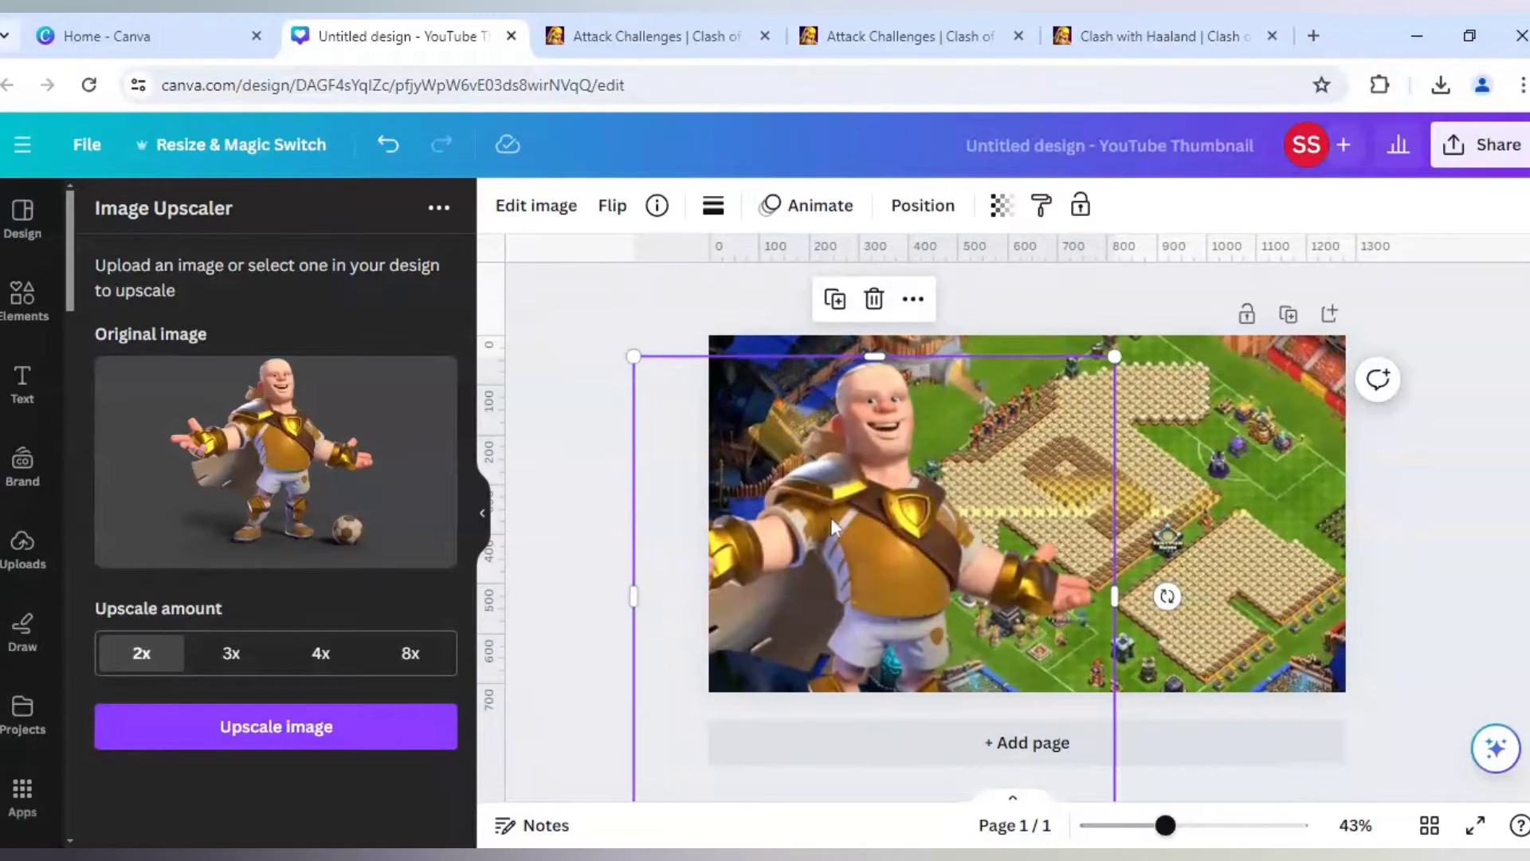
left_click(338, 660)
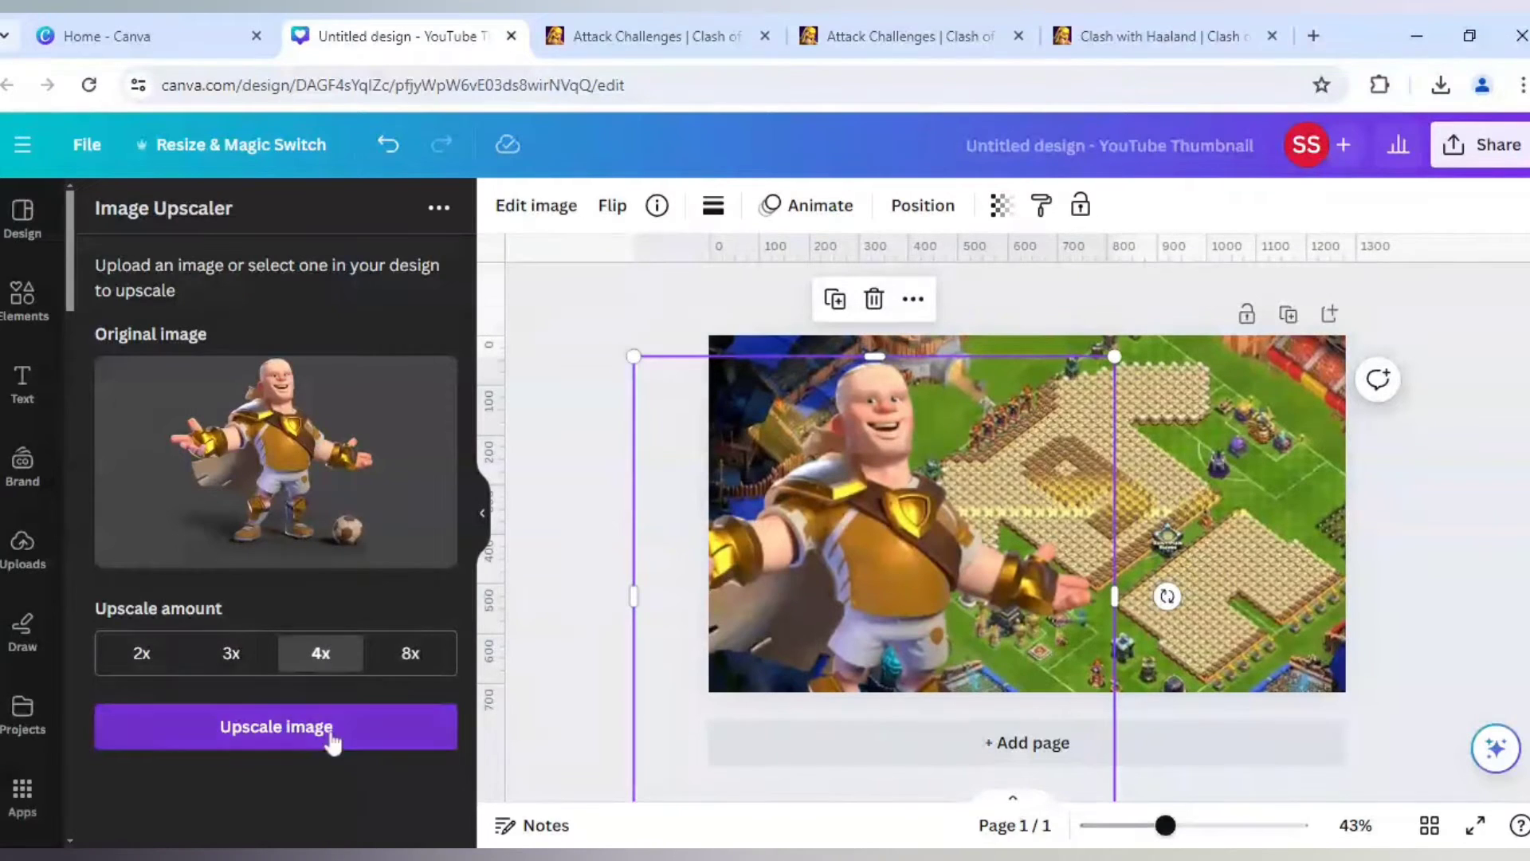
left_click(331, 729)
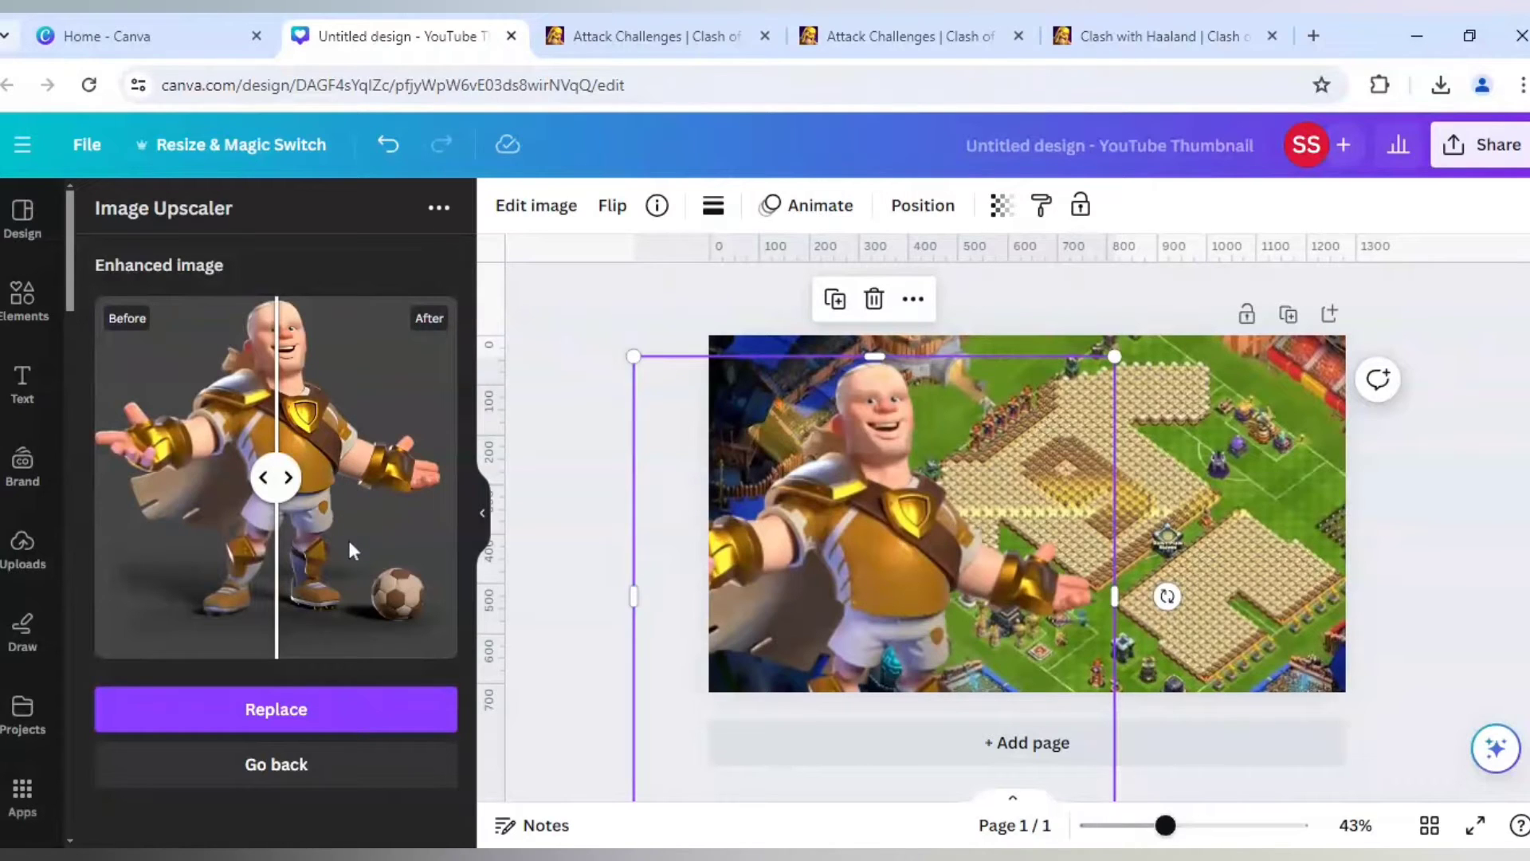
left_click(335, 719)
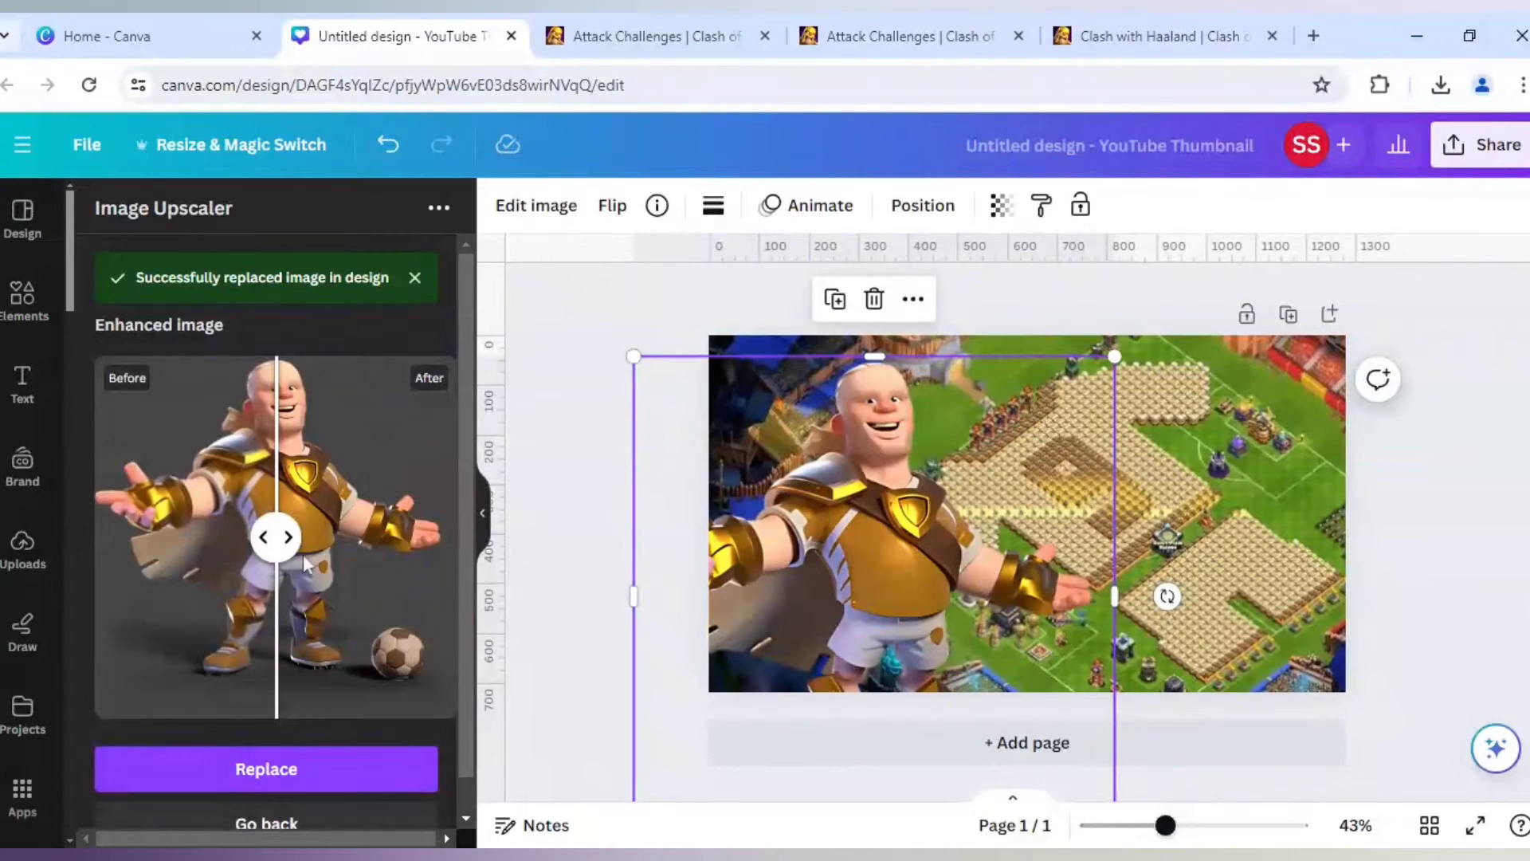
left_click(263, 827)
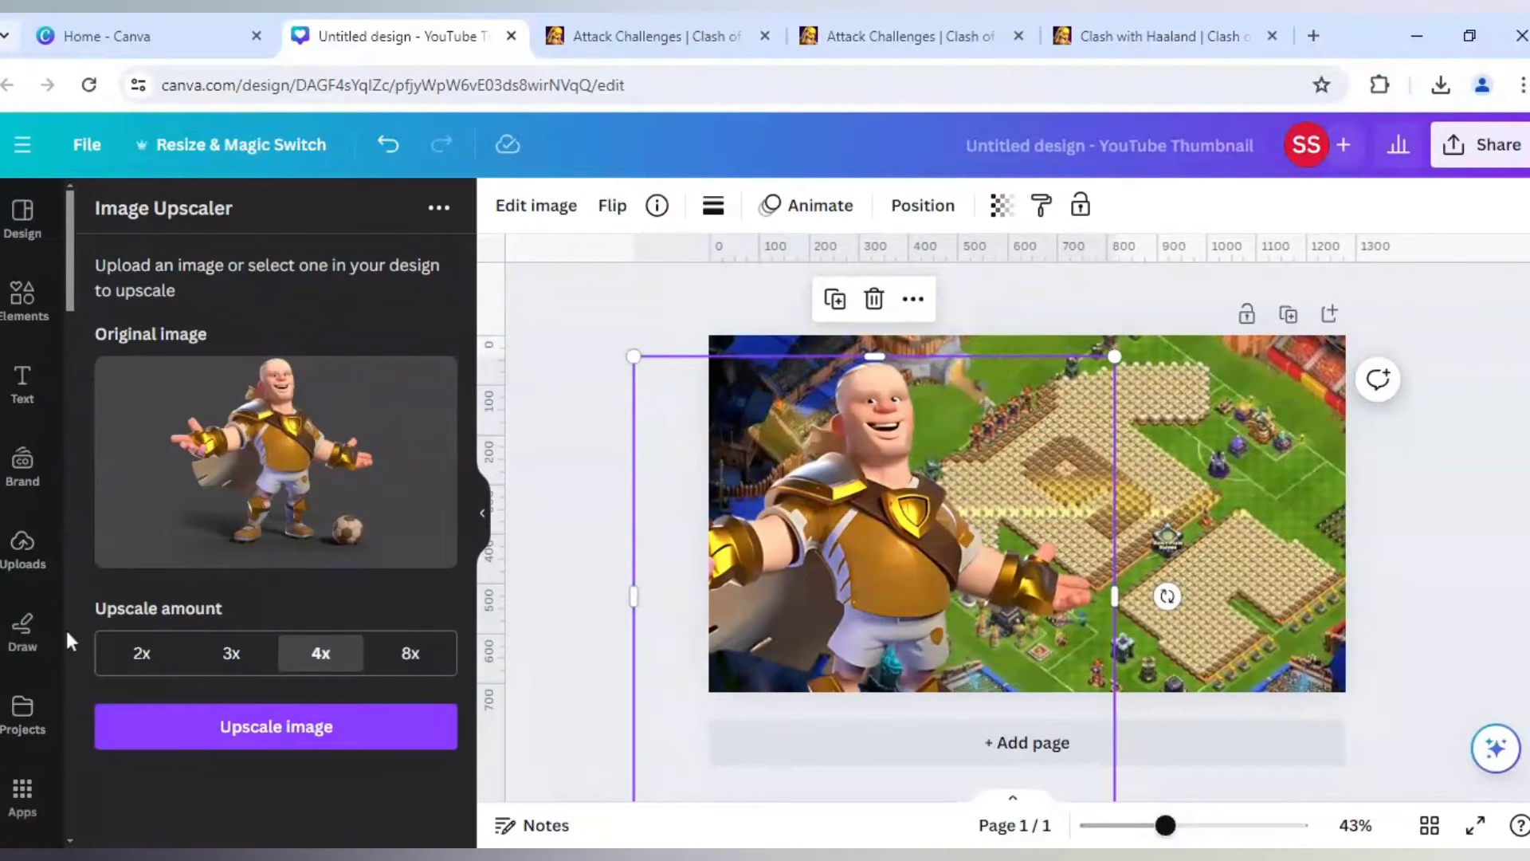
- Apply the Glow shadow effect to the character image
left_click(578, 208)
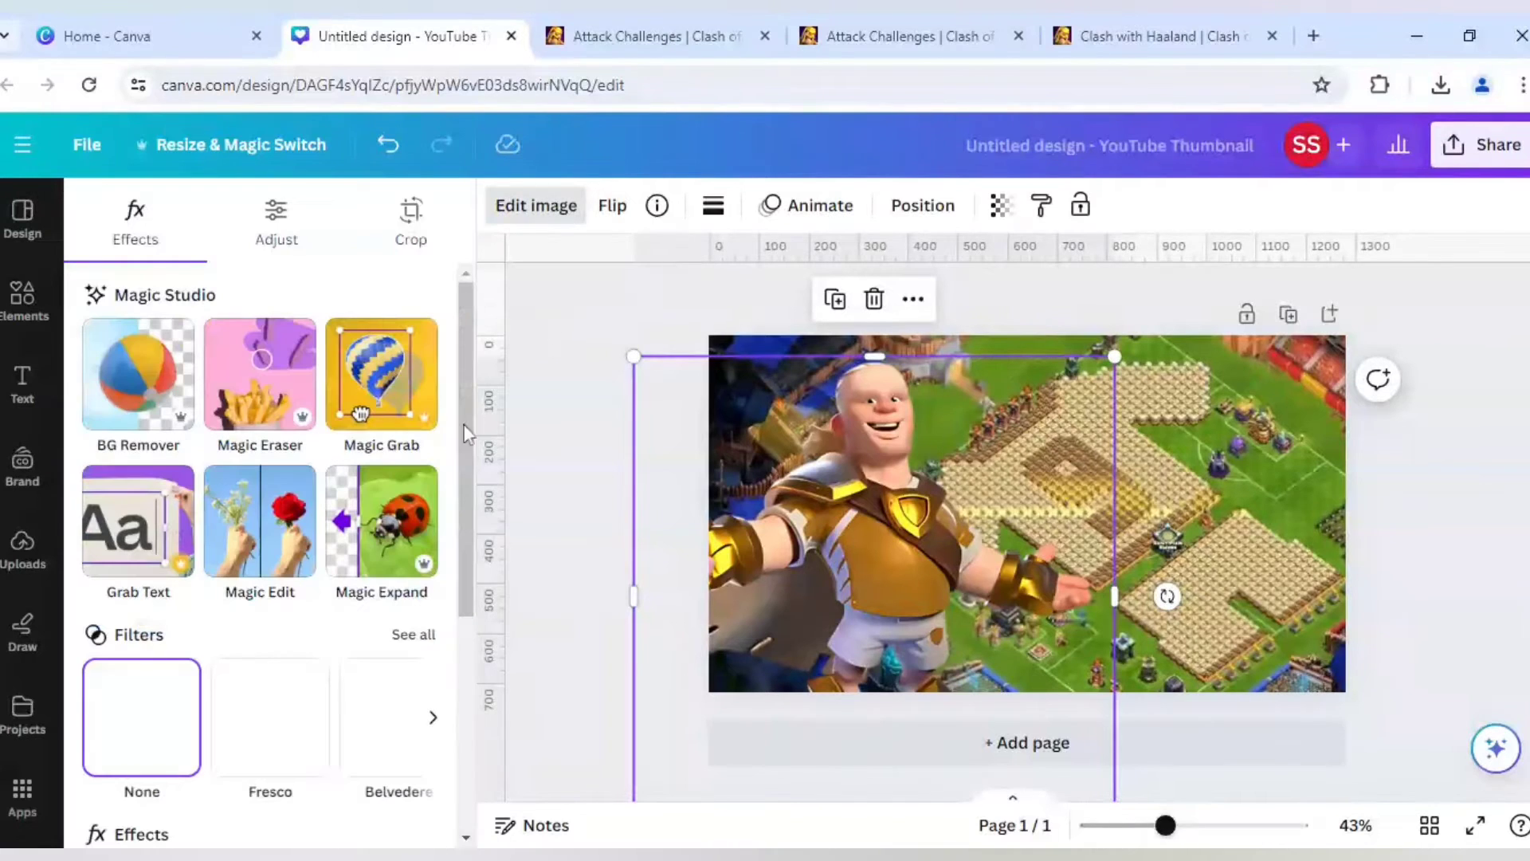
scroll(250, 640, "down", 3)
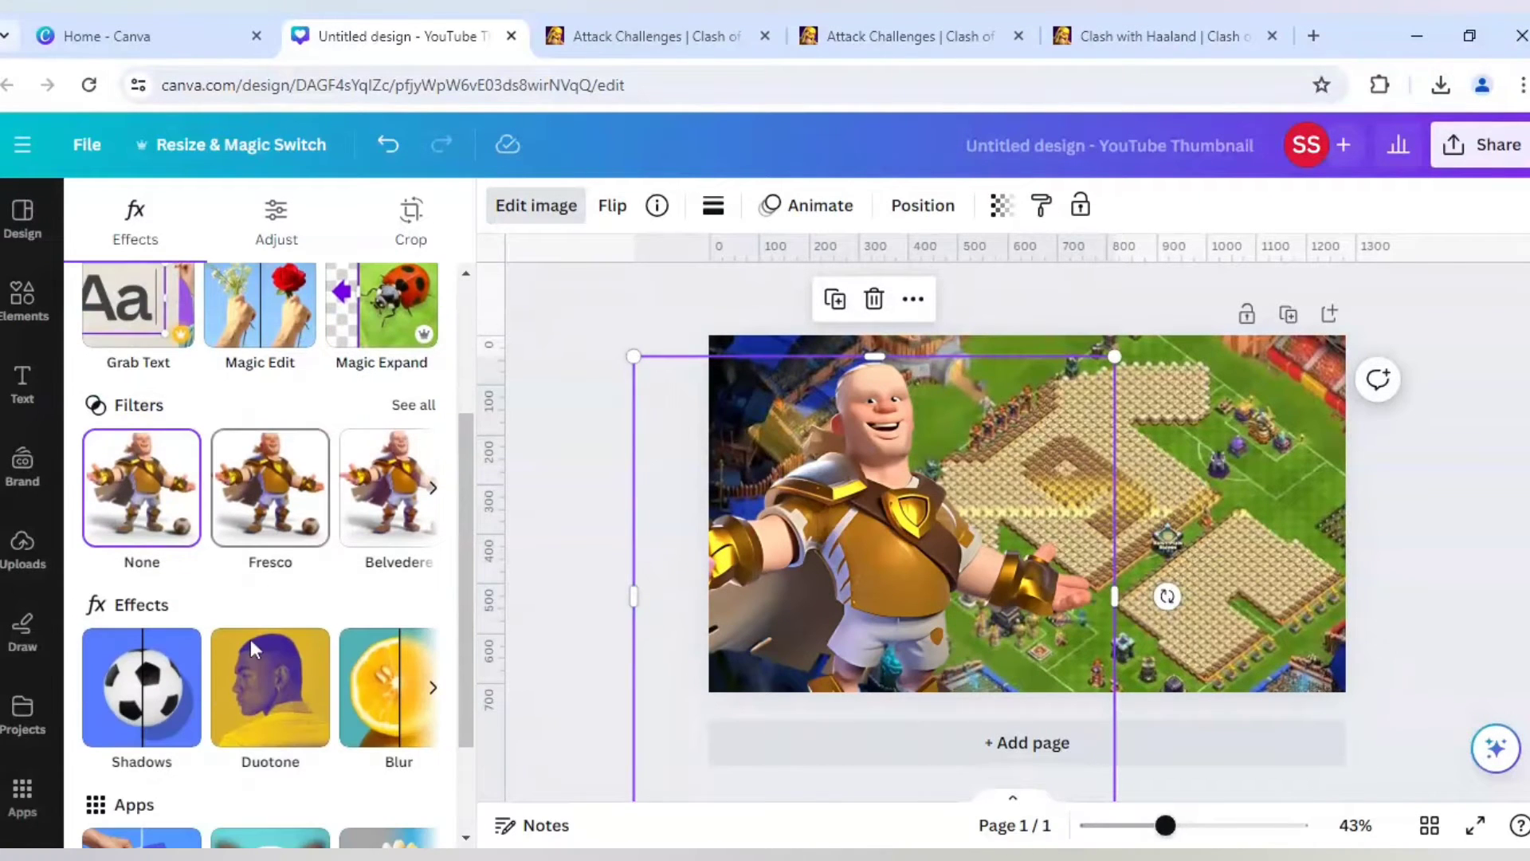
left_click(182, 679)
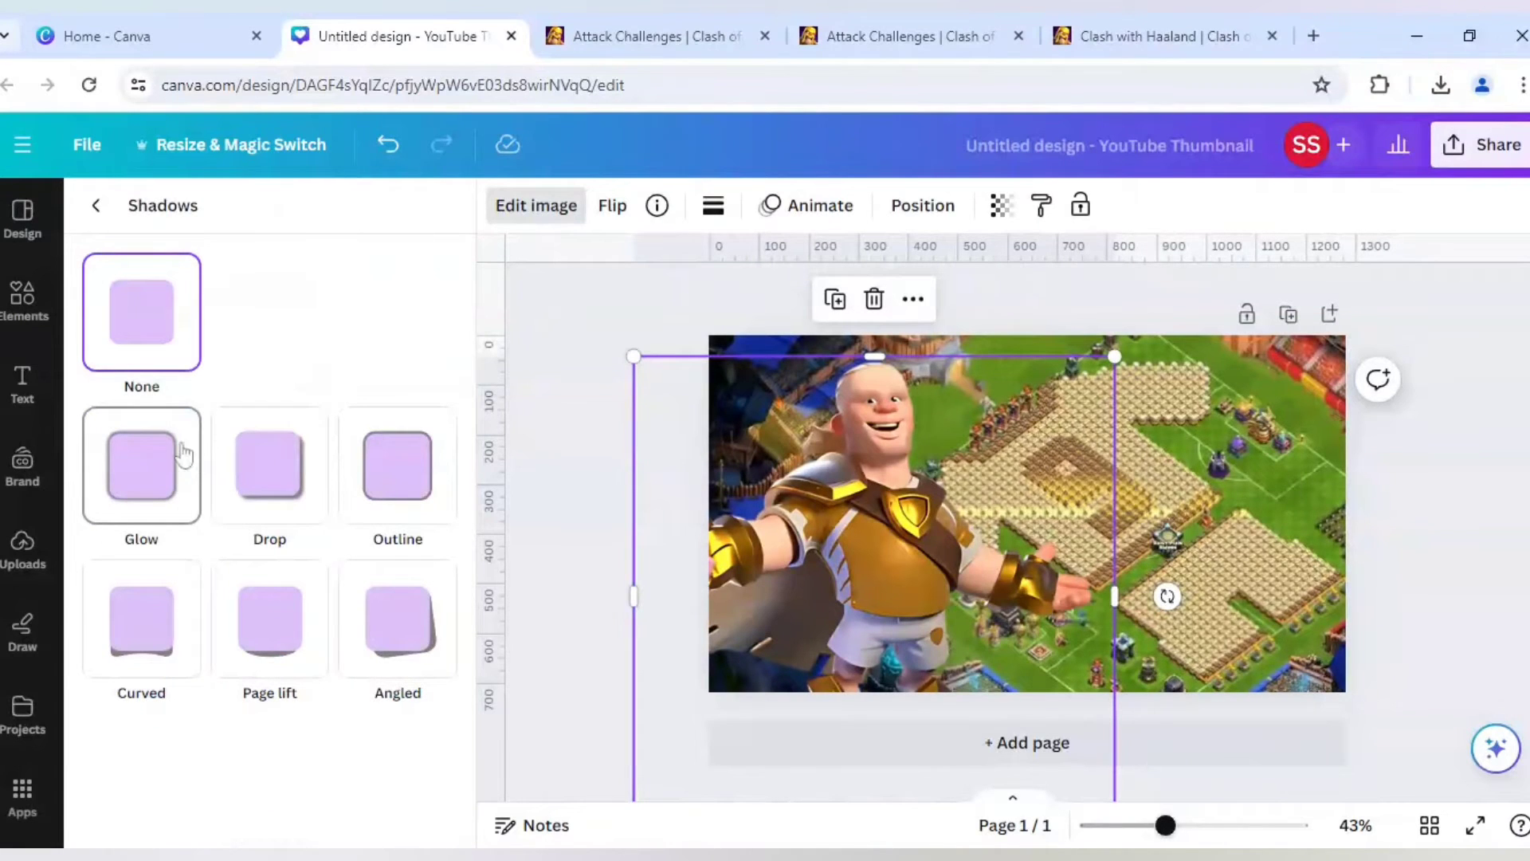
left_click(142, 481)
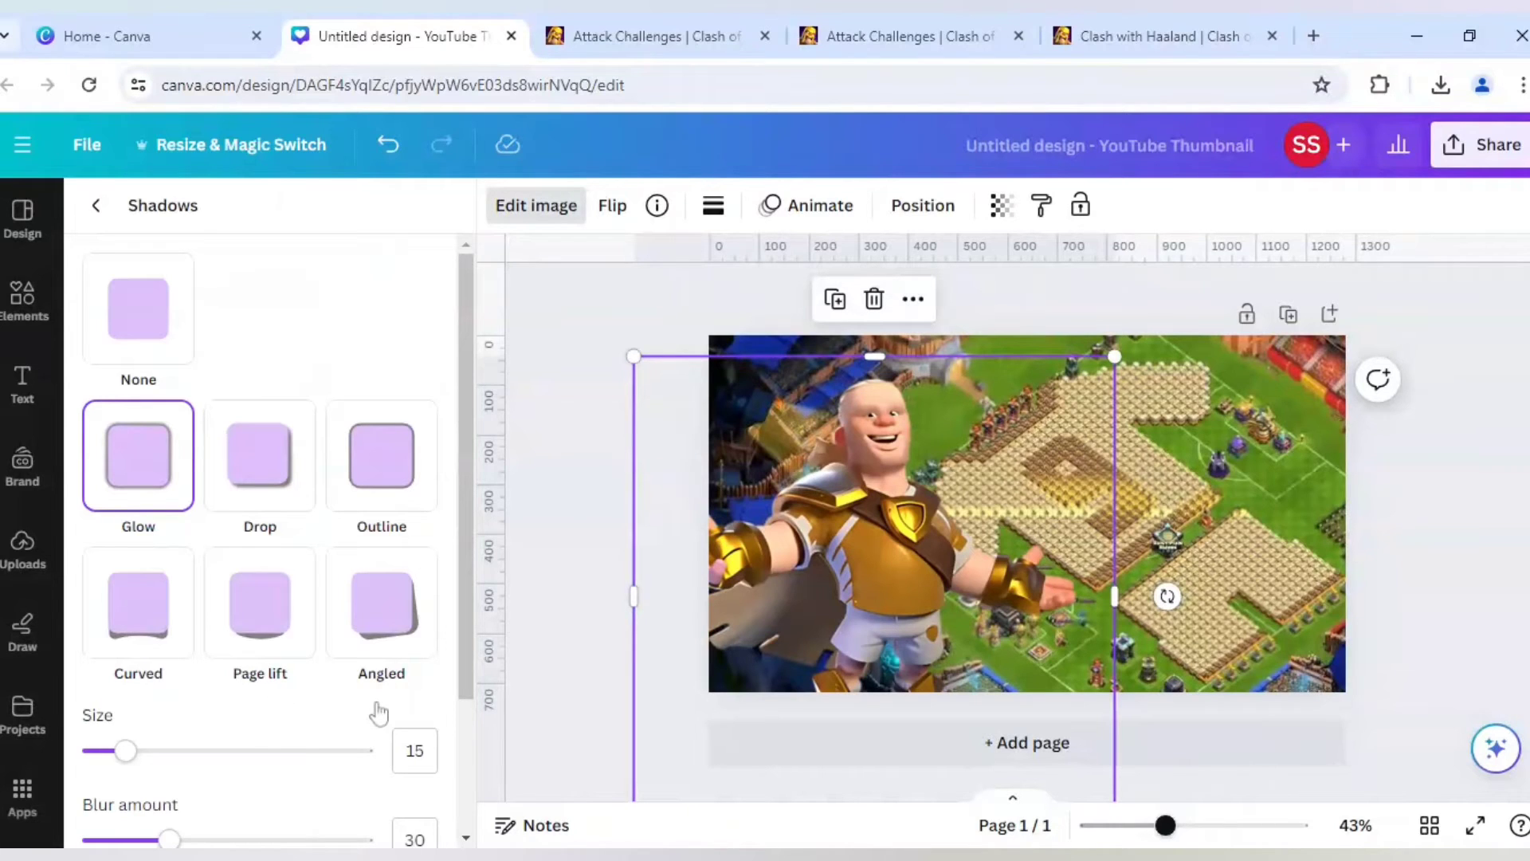
scroll(259, 542, "down", 2)
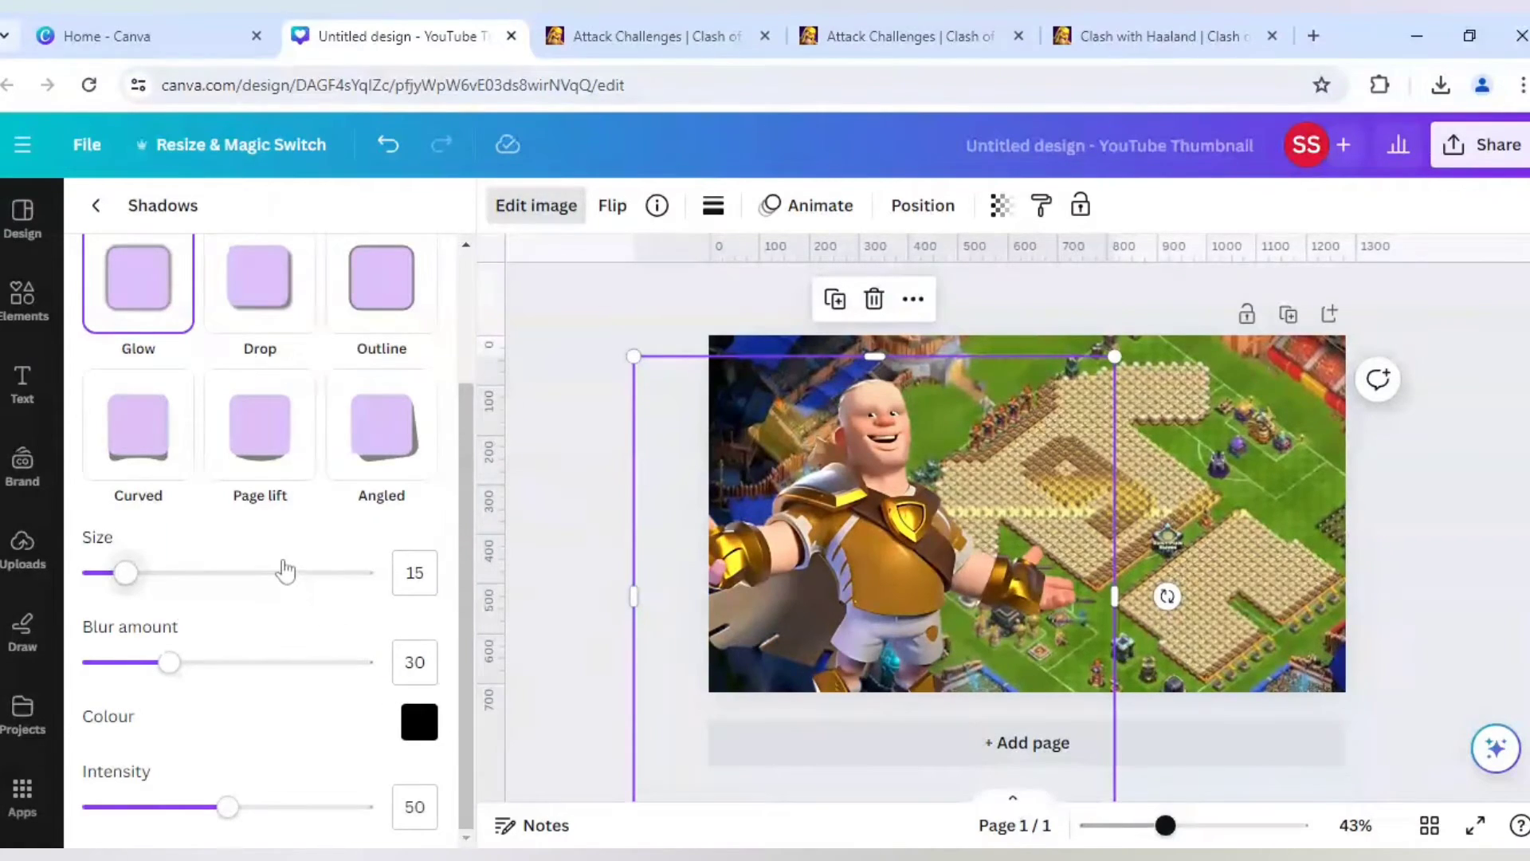
scroll(328, 632, "up", 1)
scroll(332, 643, "down", 1)
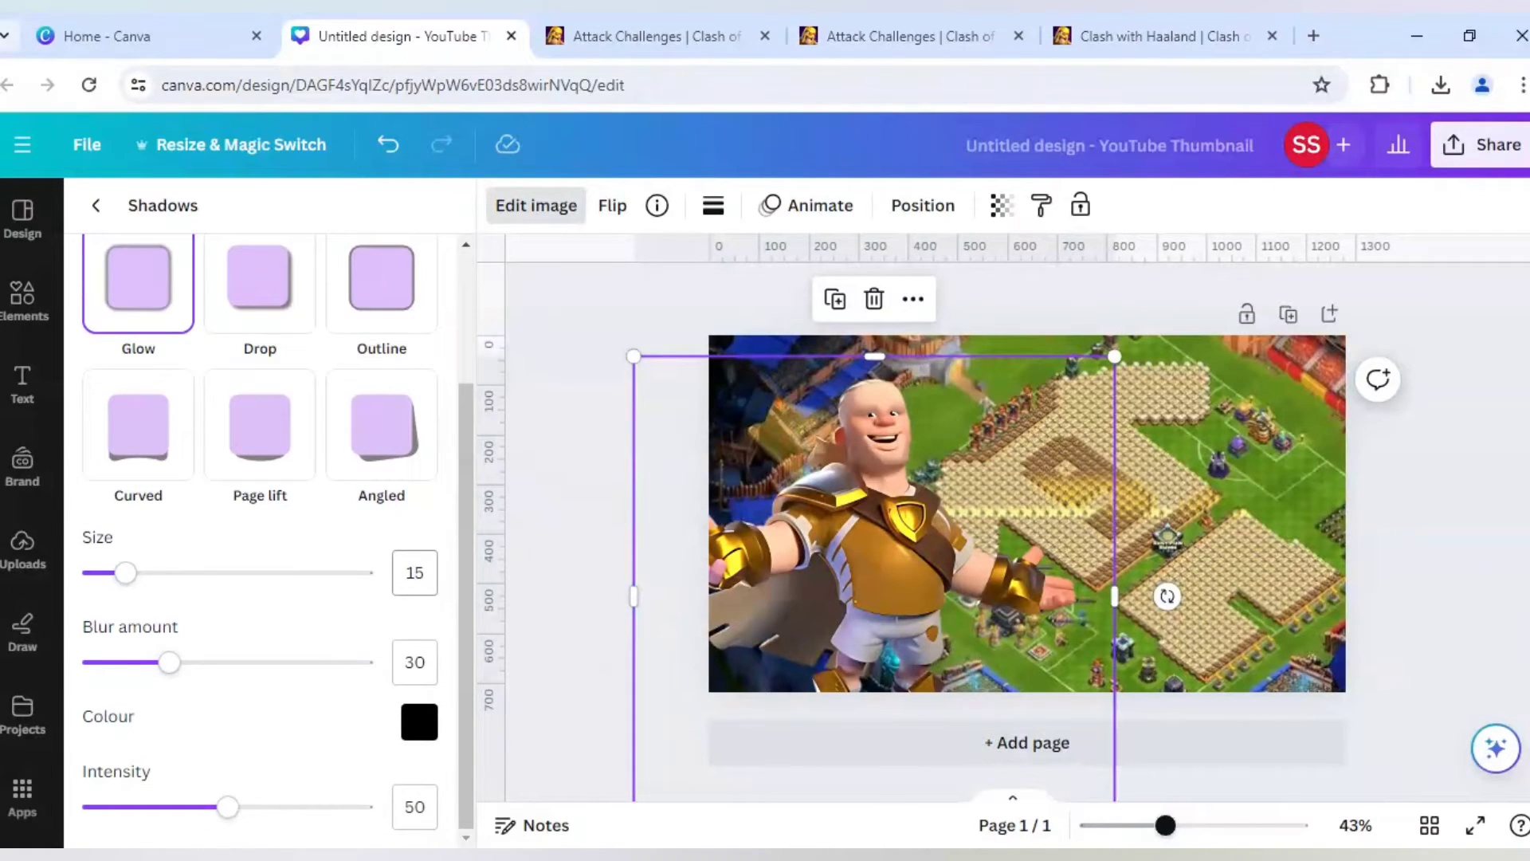
- Set the character glow's size to 55 and its blur amount to 55
left_click(414, 573)
type("55")
key("Tab")
key("Tab")
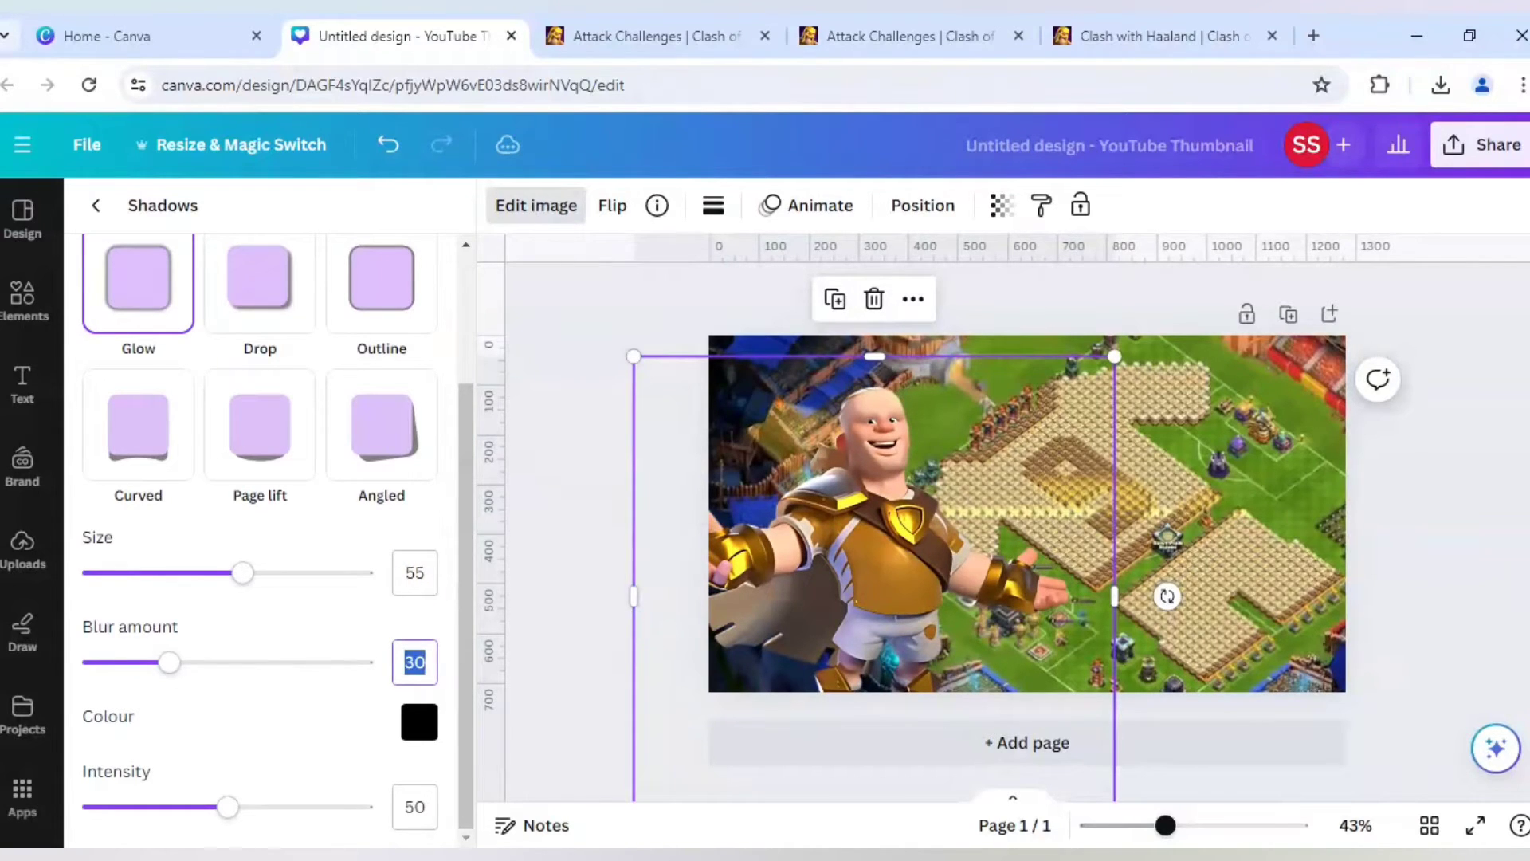
type("55")
key("Tab")
key("Tab")
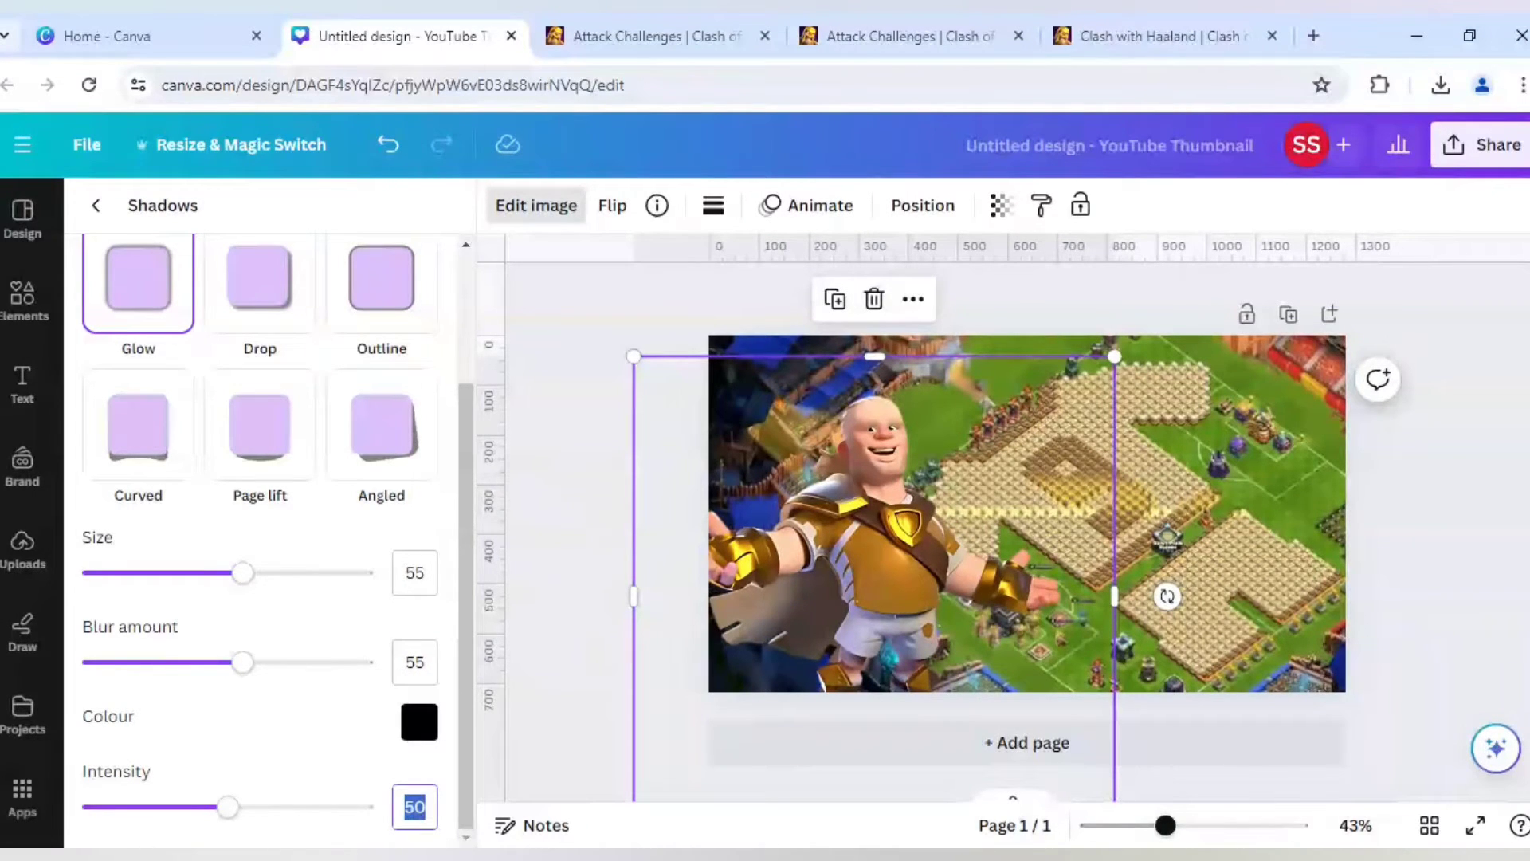
- Set the character glow's intensity to 80 and its colour to white (#FFFFFF)
type("80")
key("Return")
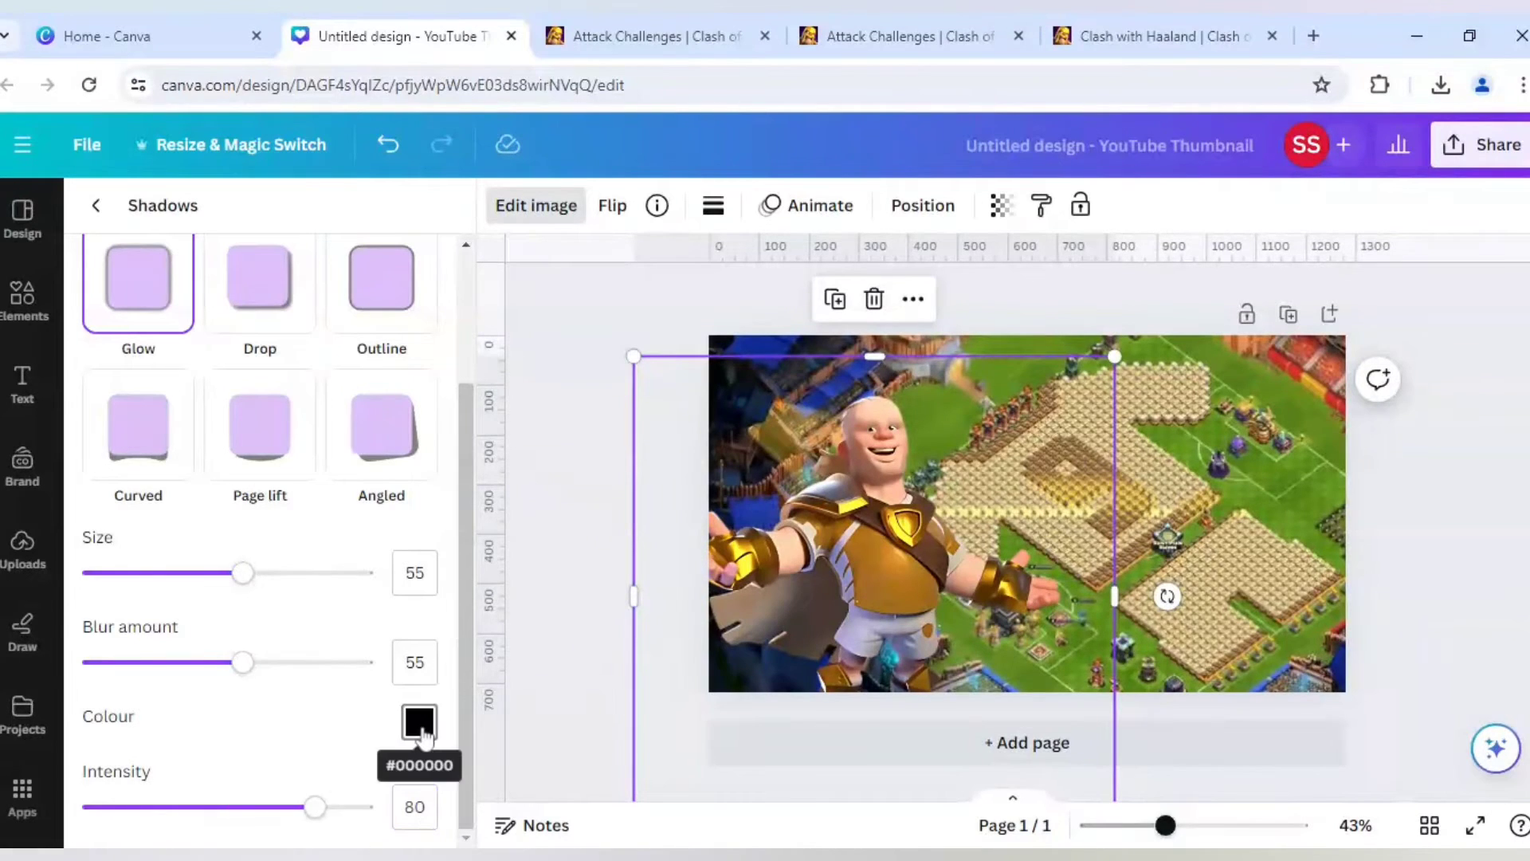
left_click(420, 722)
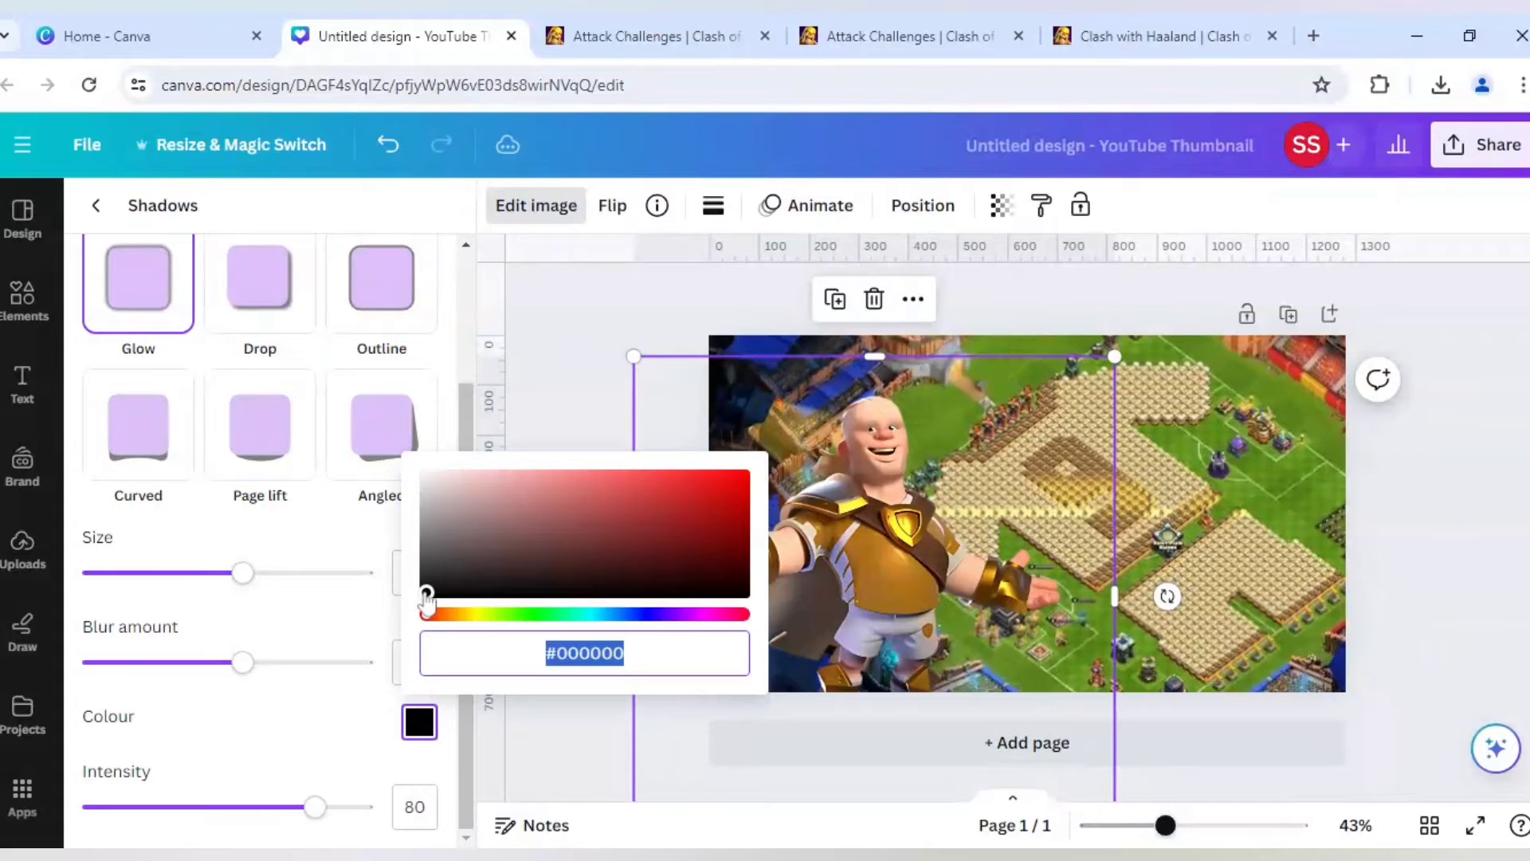
left_click_drag(427, 596, 418, 440)
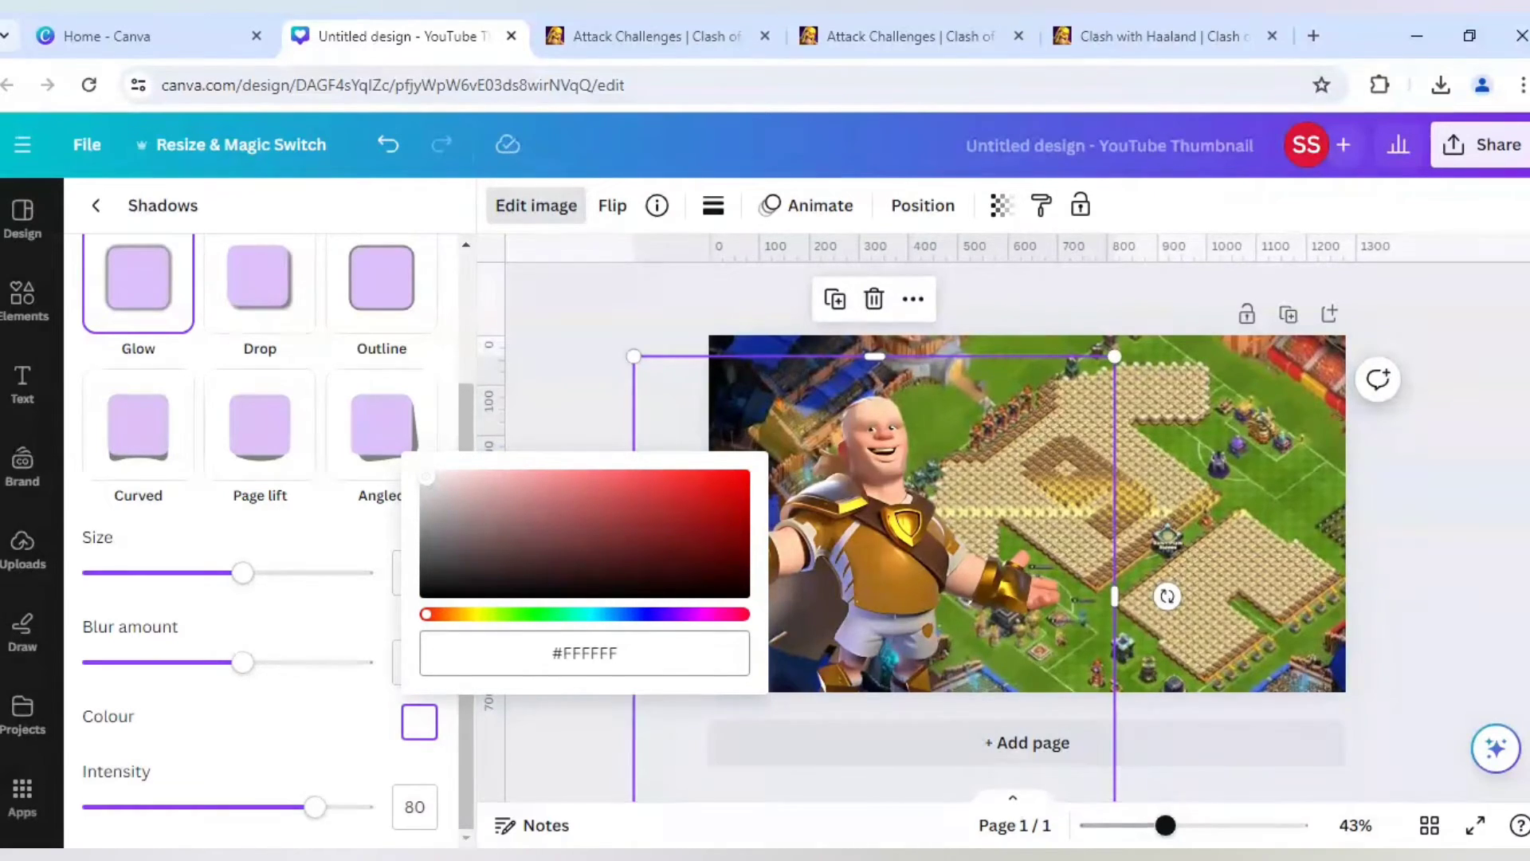
left_click(355, 758)
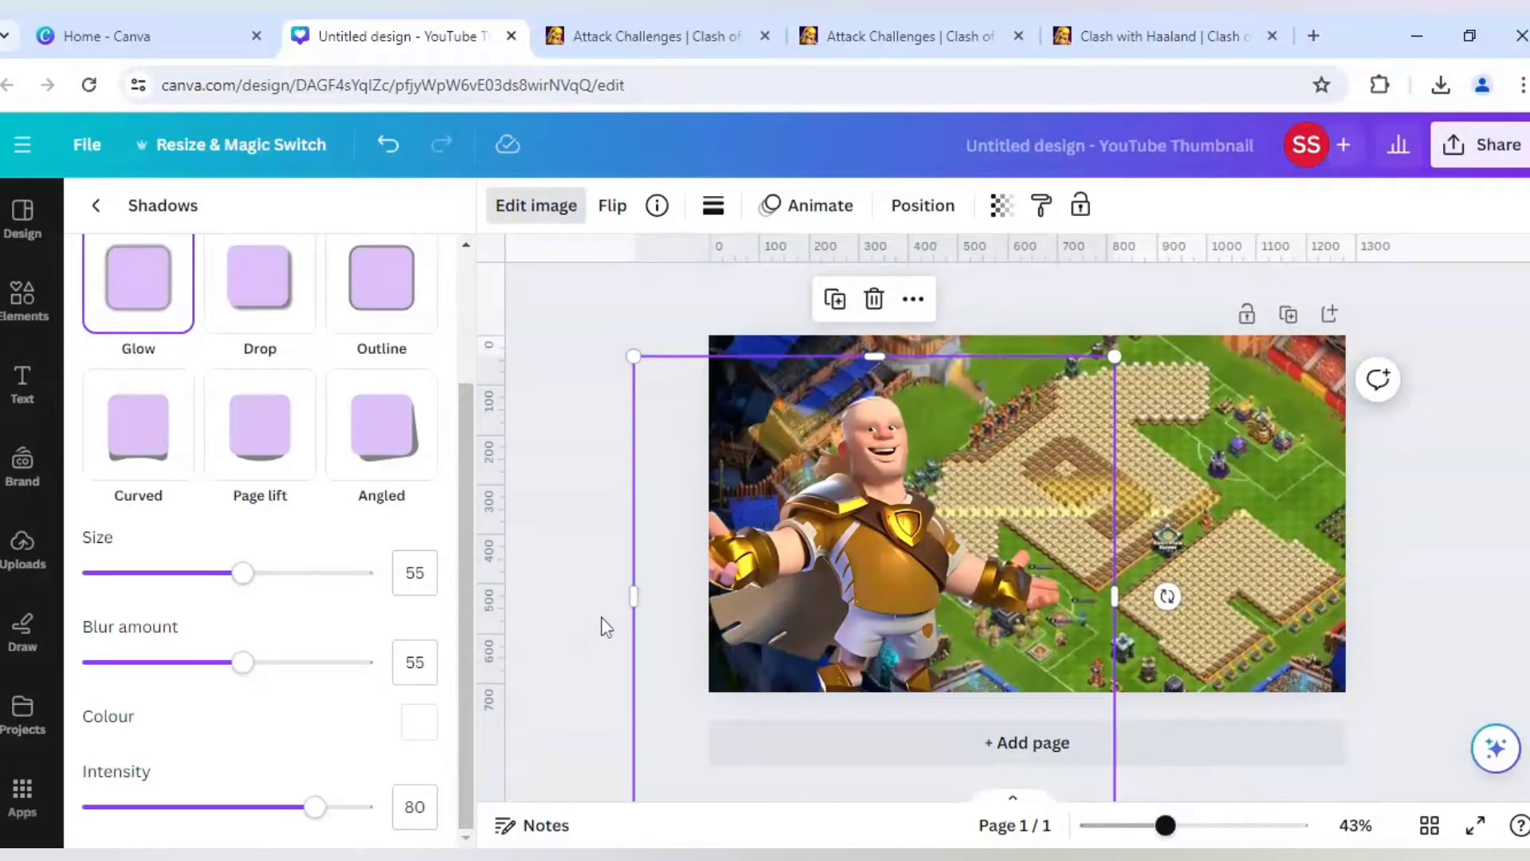
left_click(605, 627)
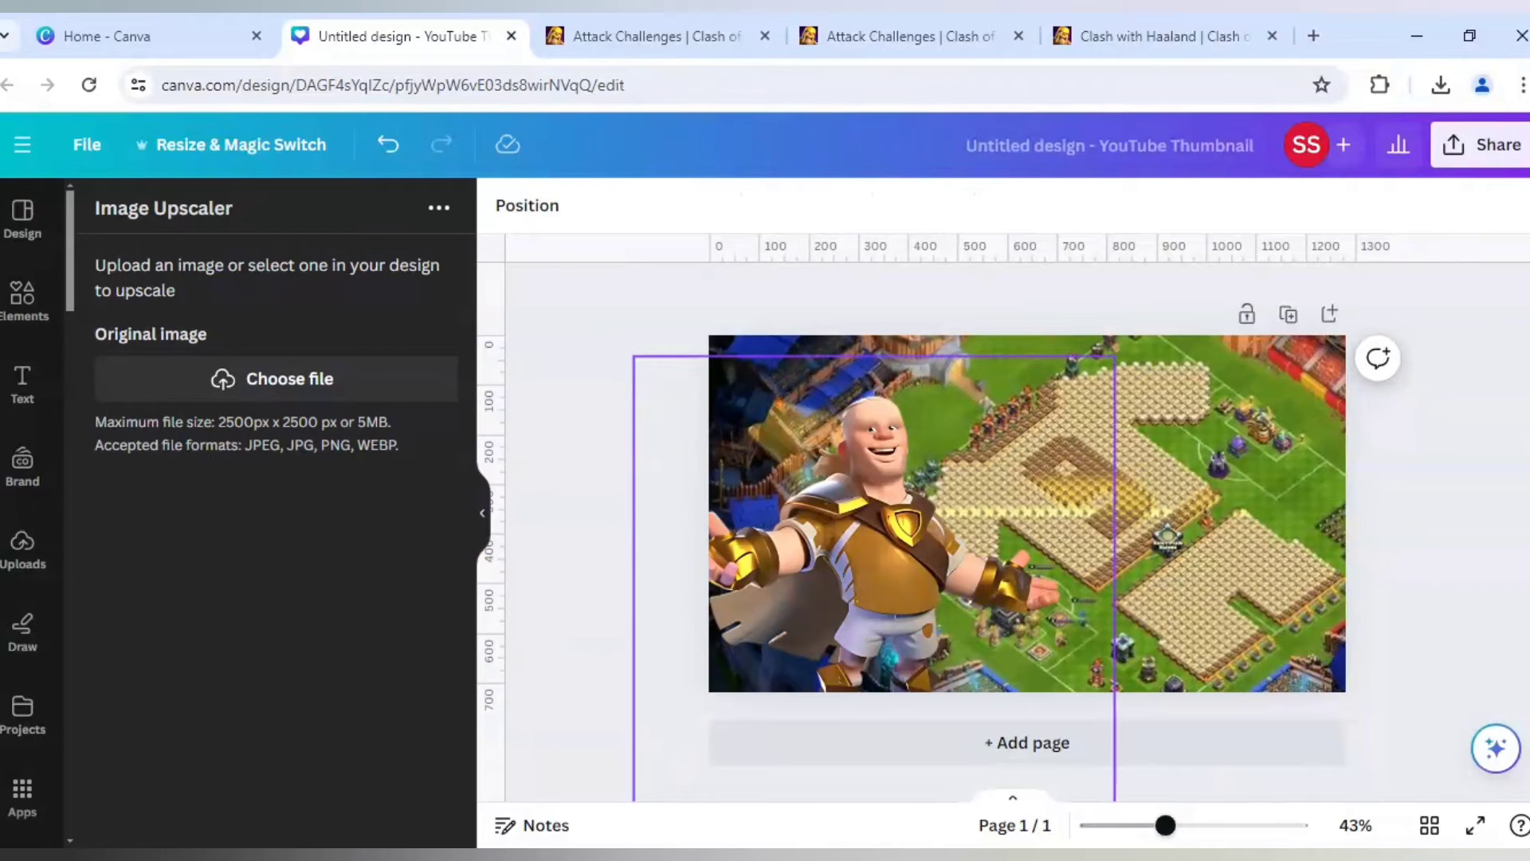
- Reload the design page and slightly enlarge the character image so its head comes closer to the page's upper edge
left_click(840, 577)
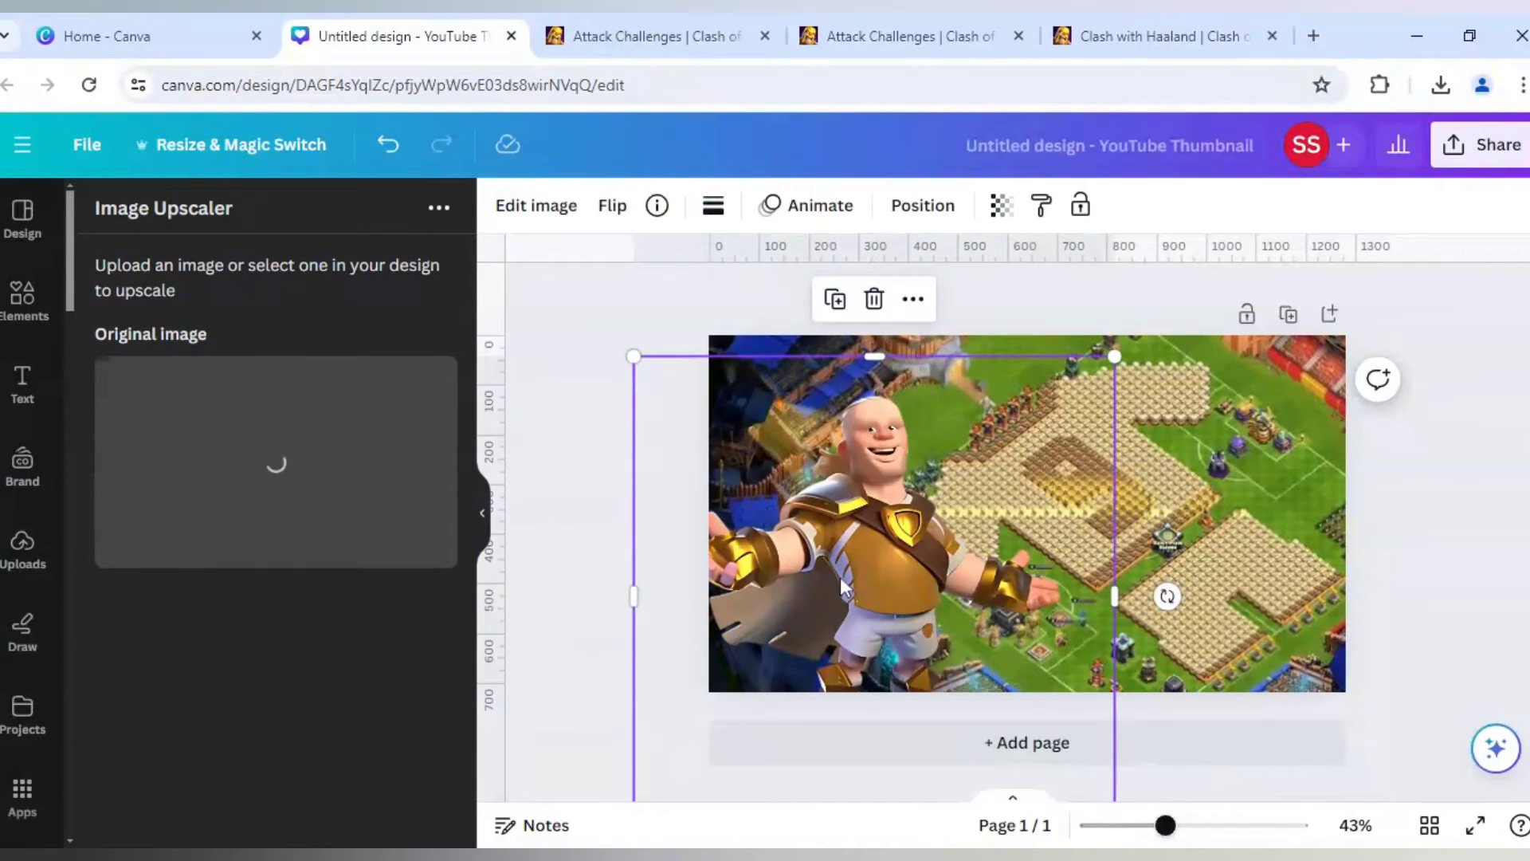
left_click(587, 496)
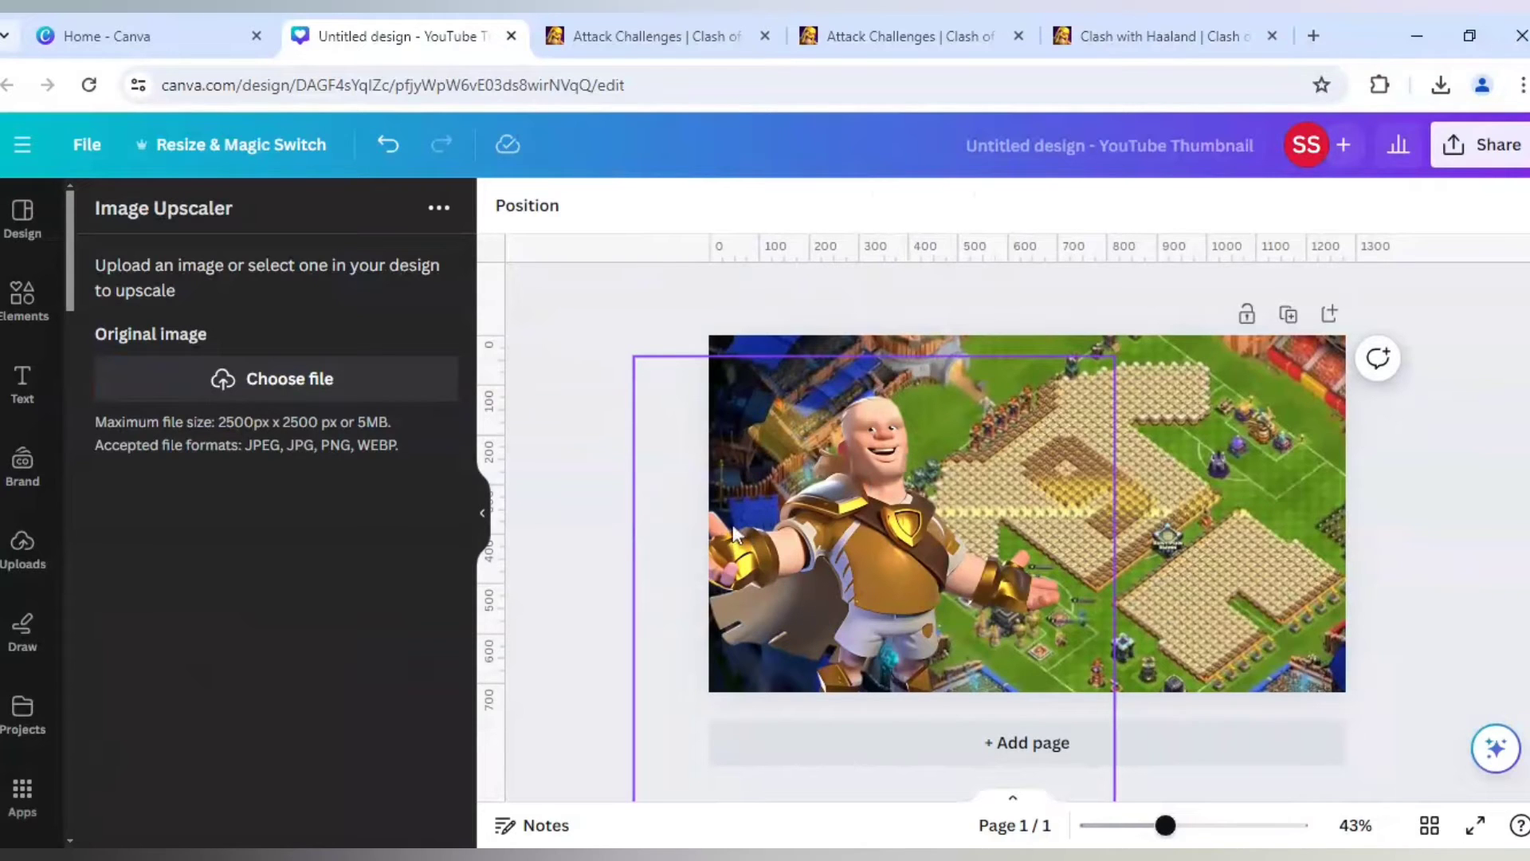
left_click(90, 88)
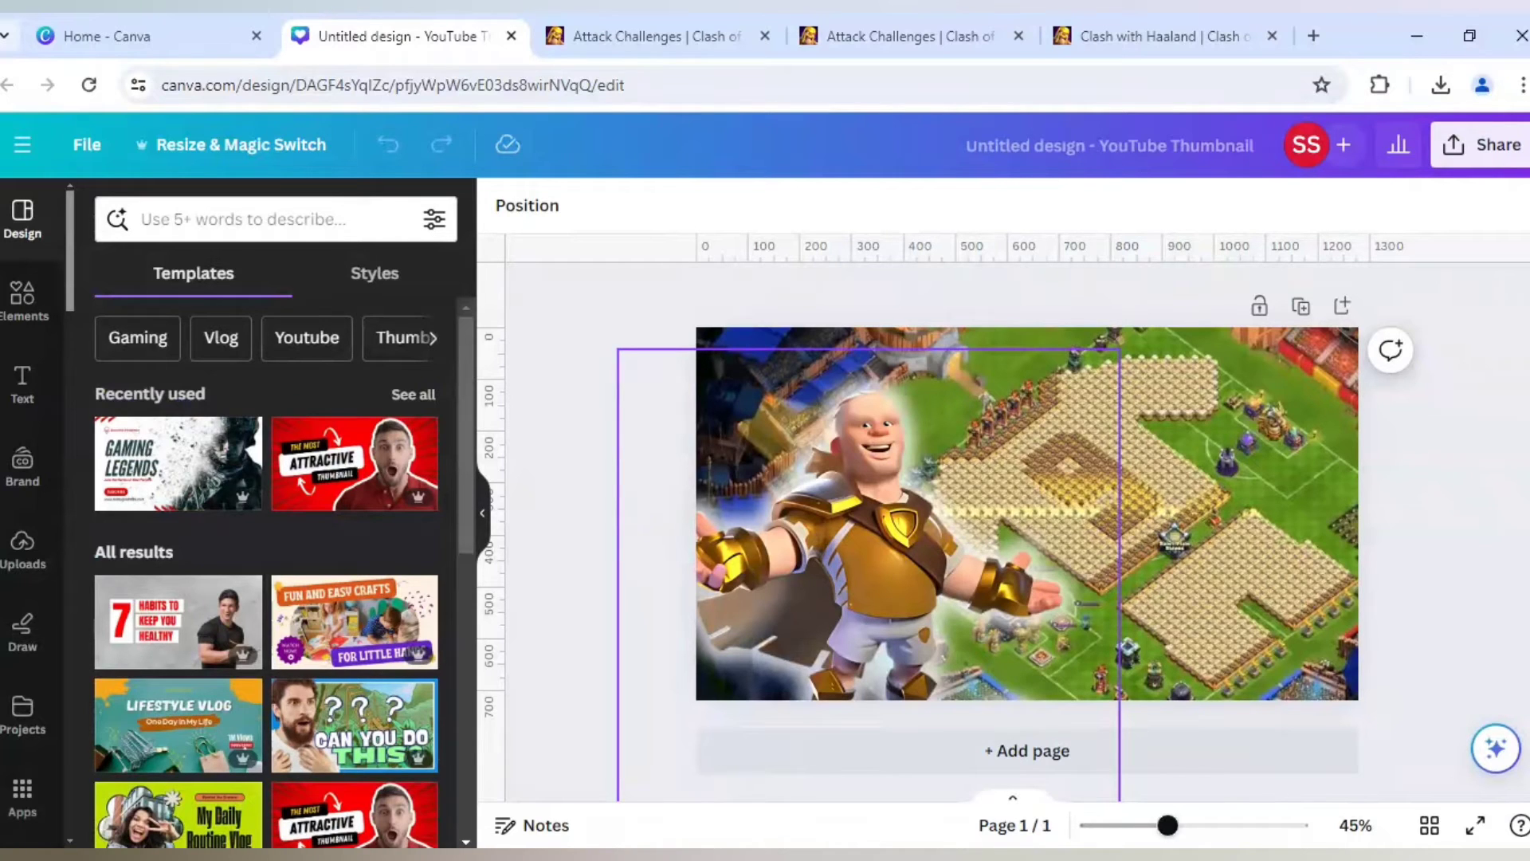
left_click(839, 585)
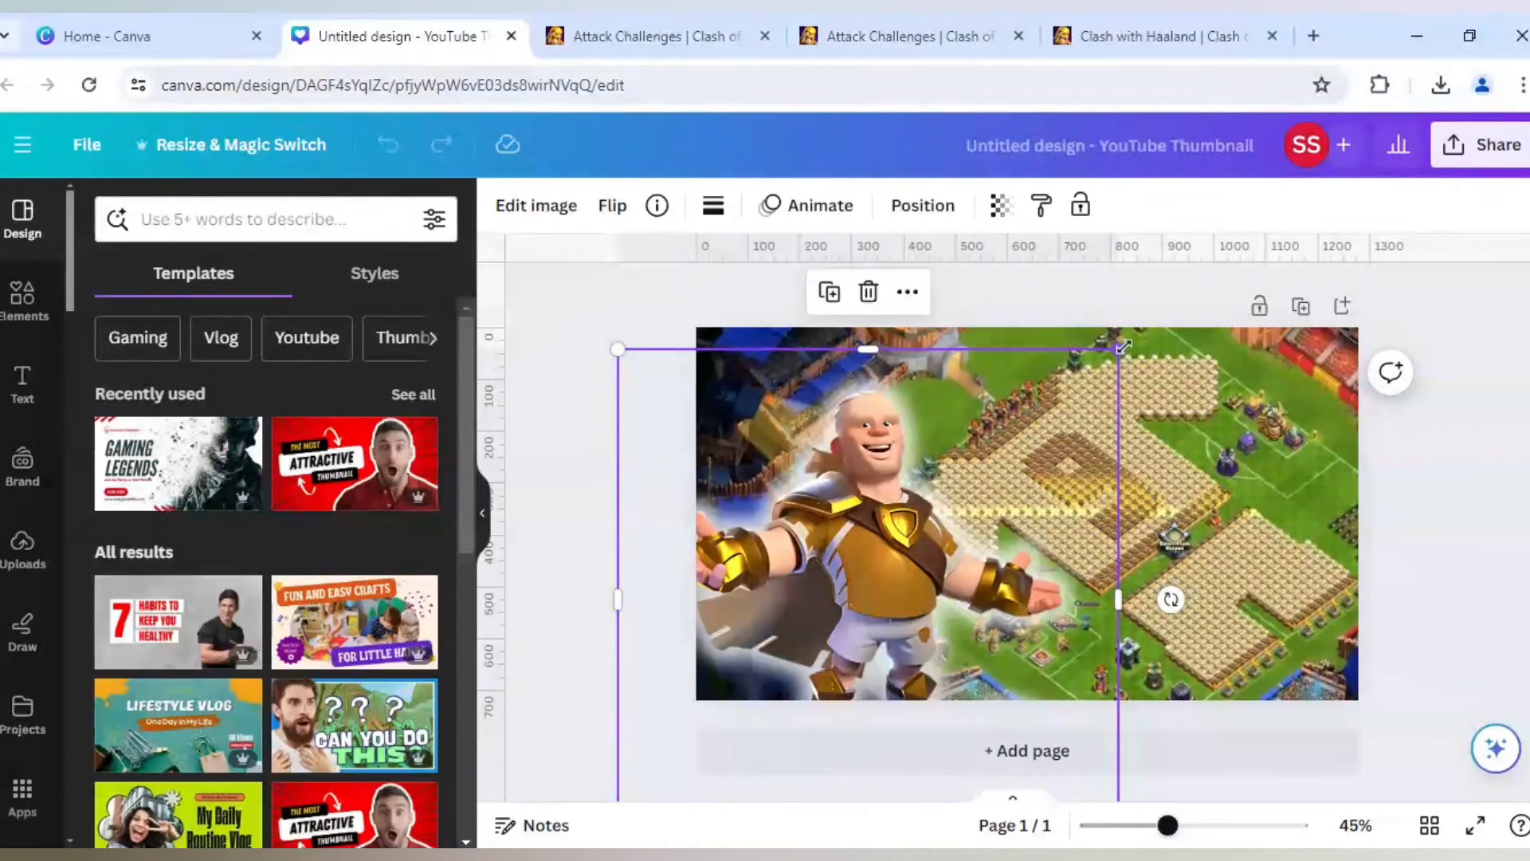
left_click_drag(1119, 349, 1175, 319)
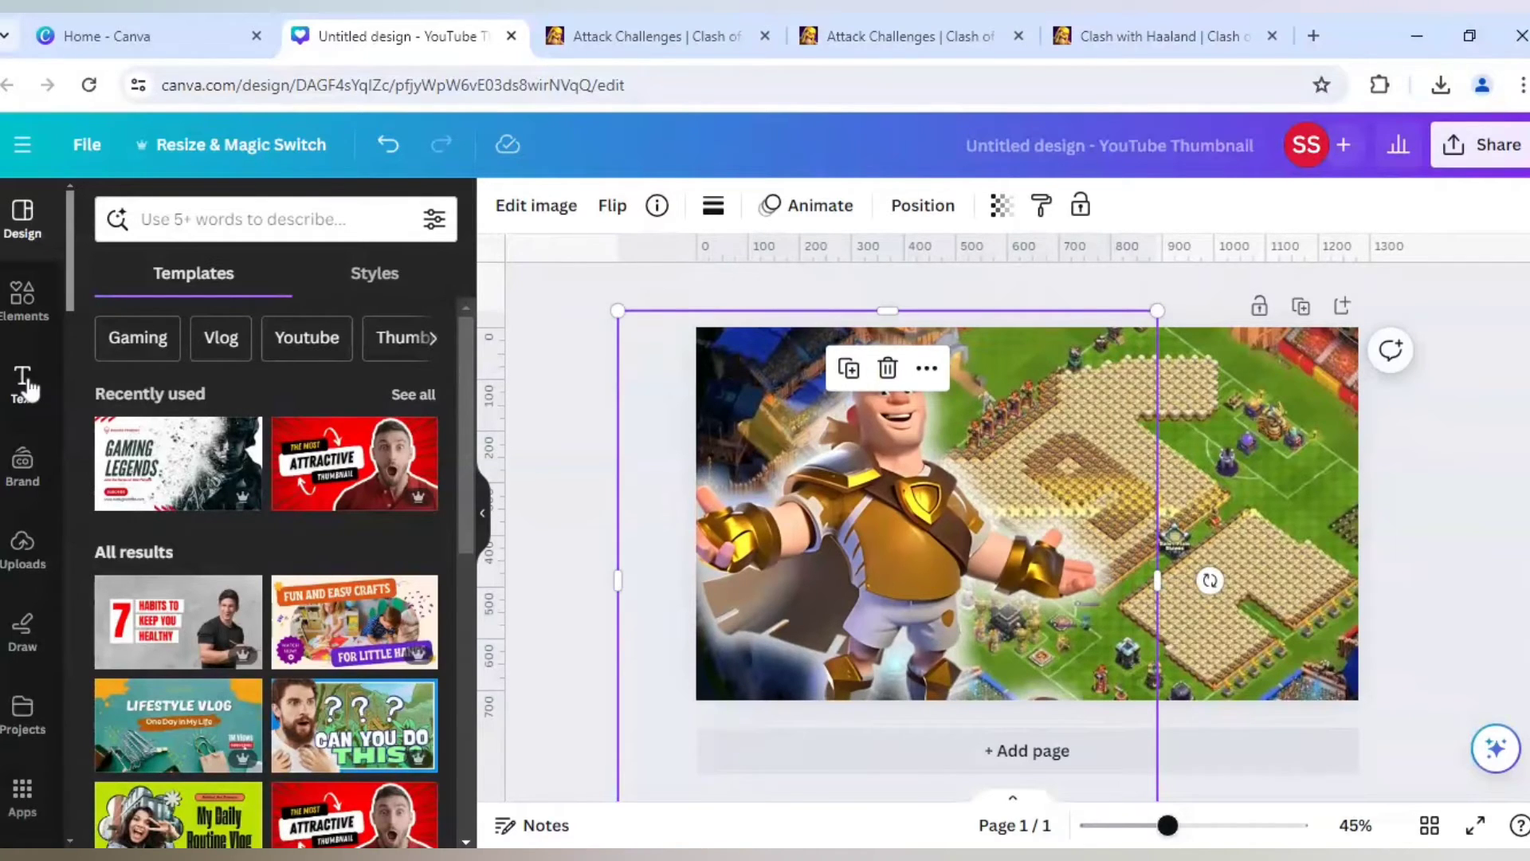
- Add a heading text box to the design and set its font to Bernoru
left_click(23, 381)
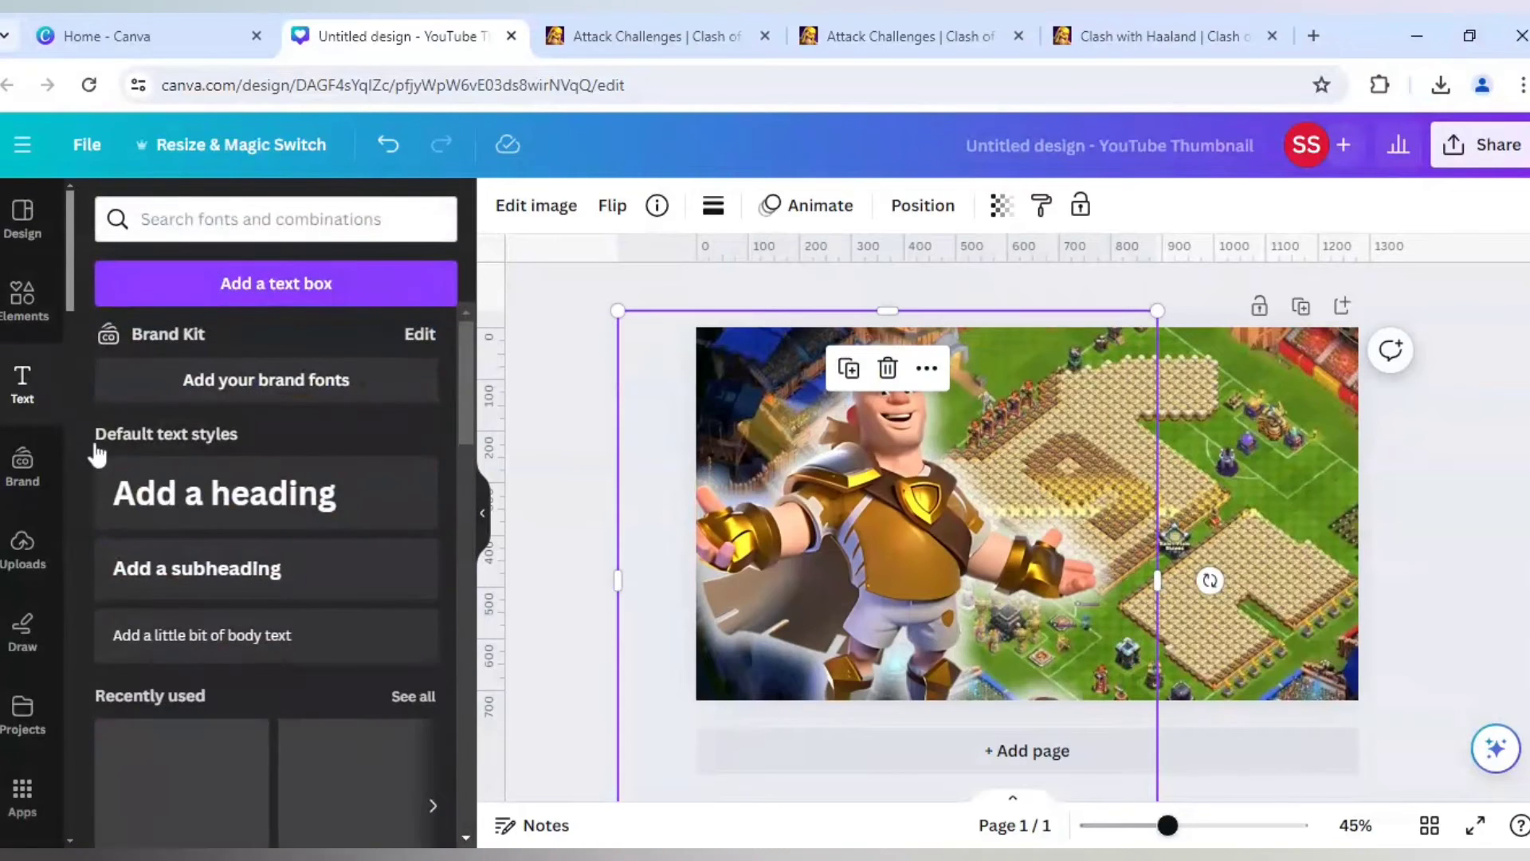
left_click(266, 510)
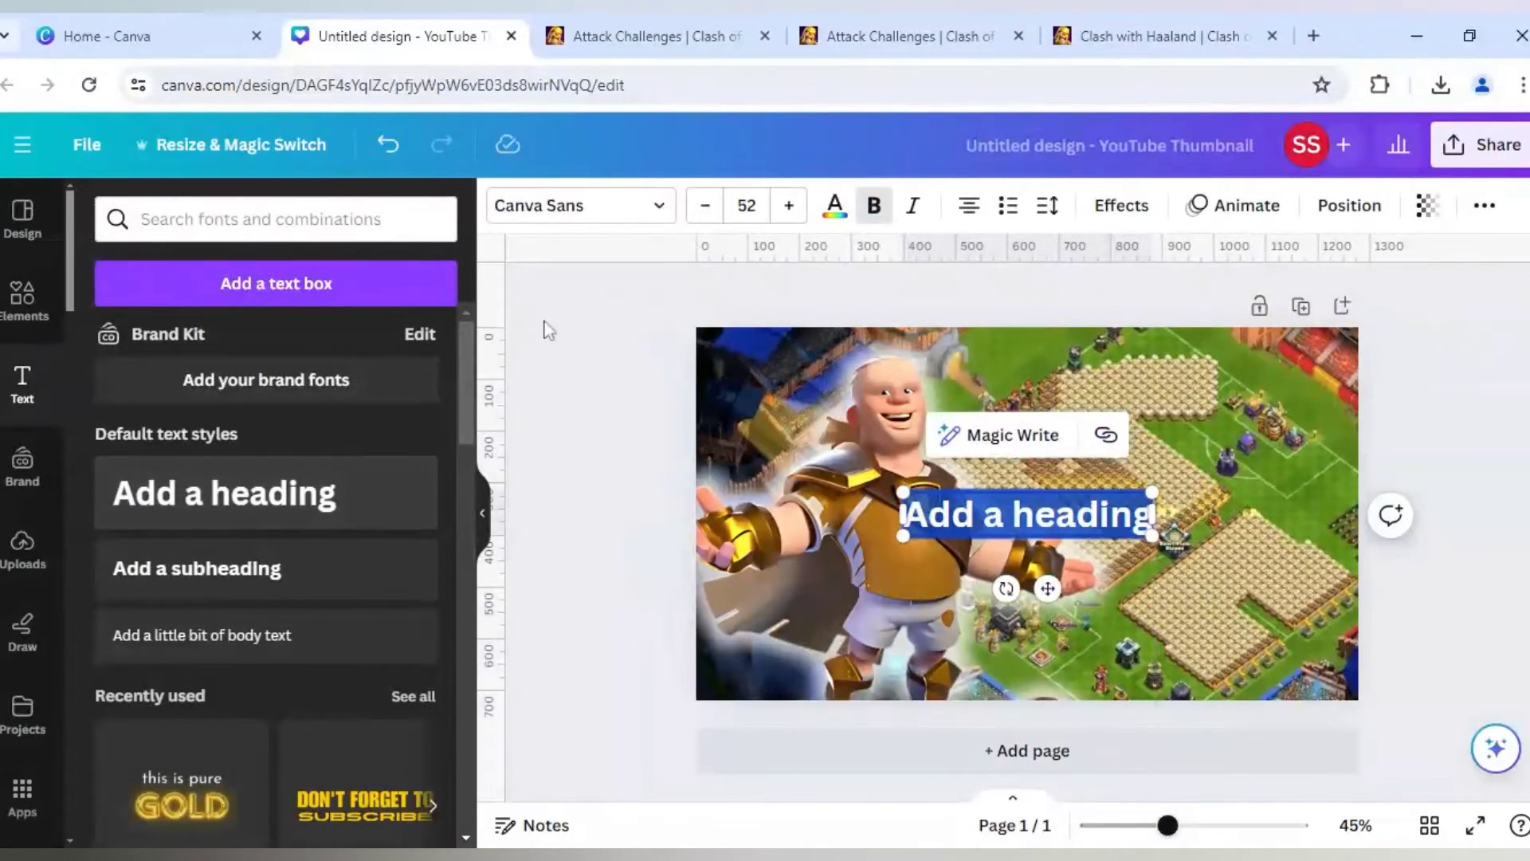
left_click(594, 209)
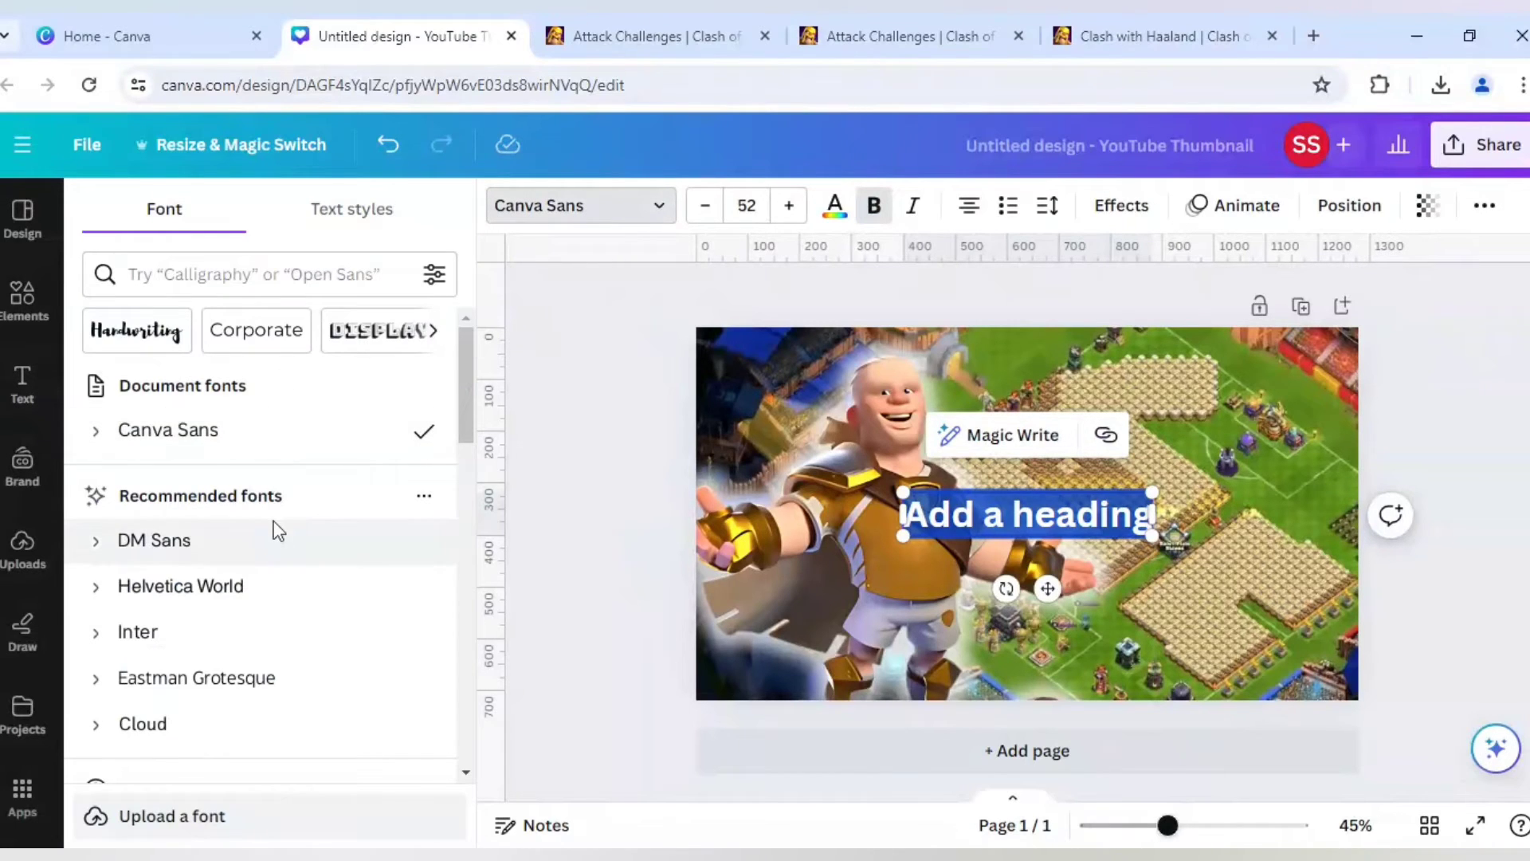
scroll(278, 531, "down", 2)
scroll(276, 532, "down", 2)
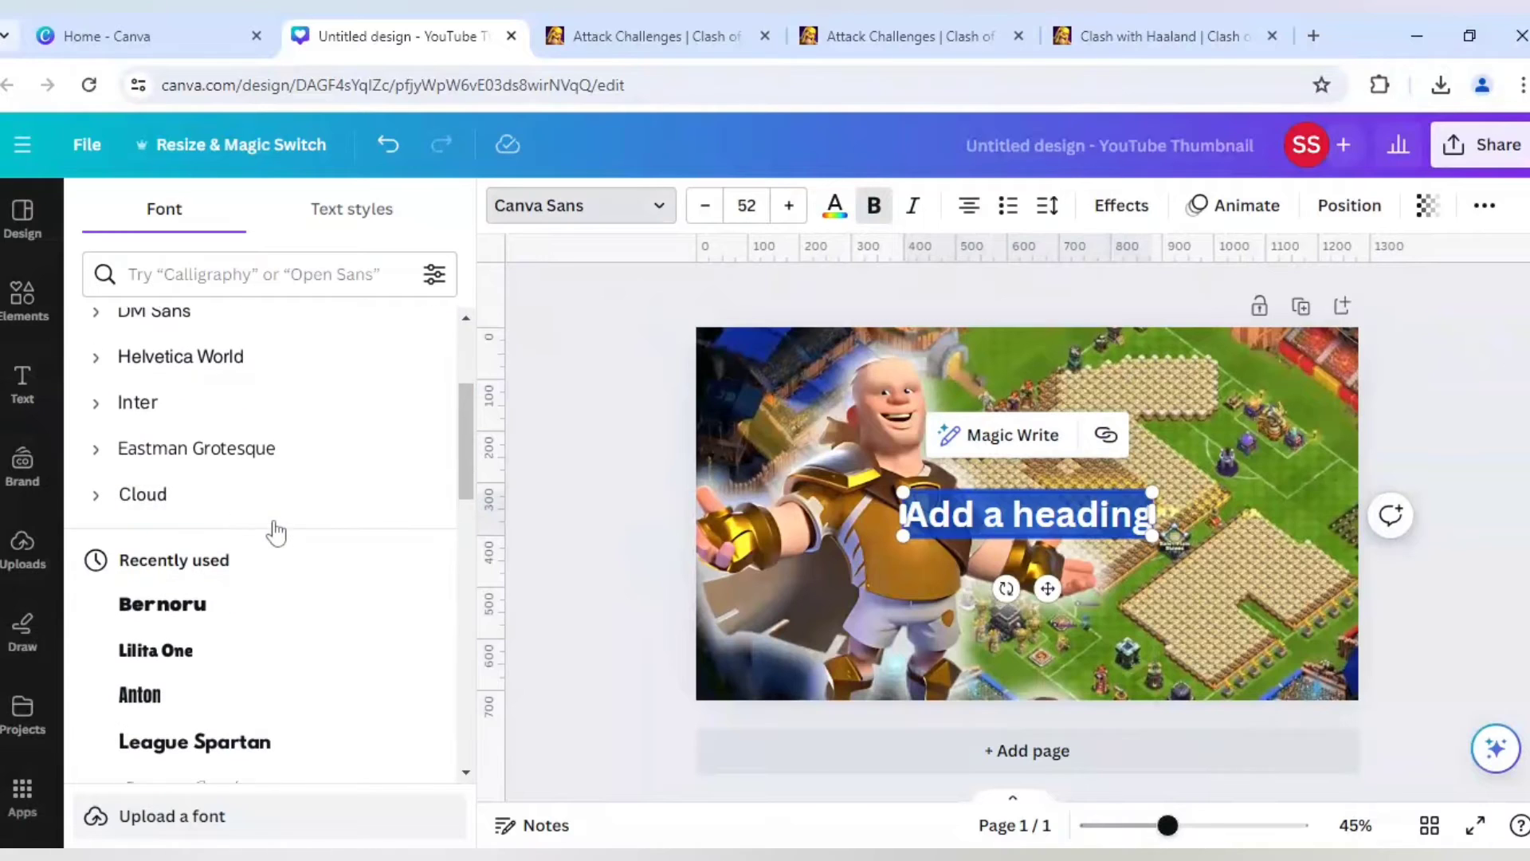
left_click(221, 614)
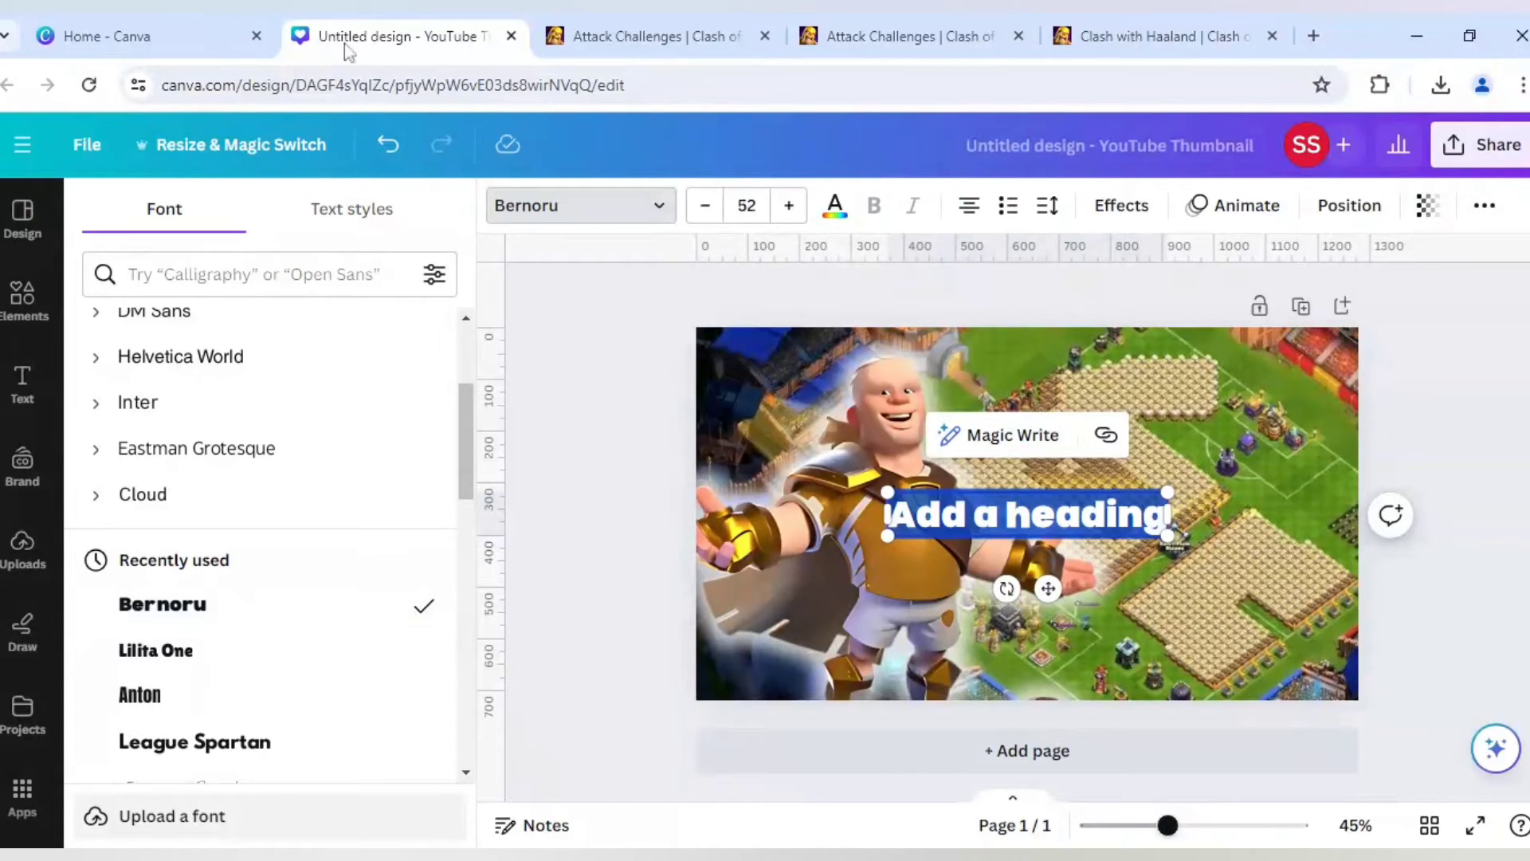
- Look through the Clash of Clans Wiki pages for the challenge's title wording and return to the Canva design
left_click(578, 22)
left_click(1115, 36)
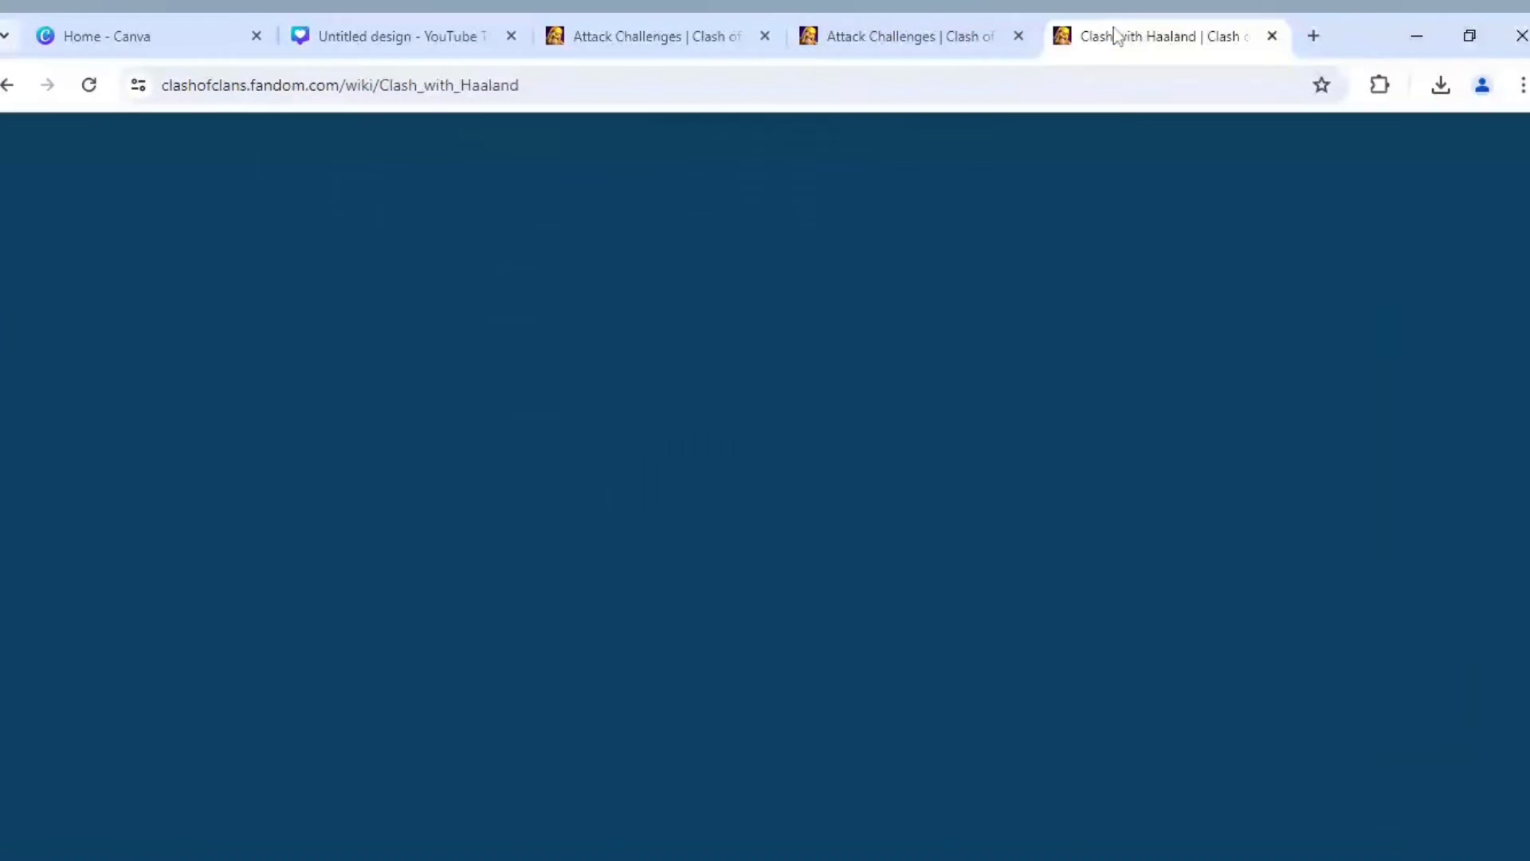
left_click(968, 14)
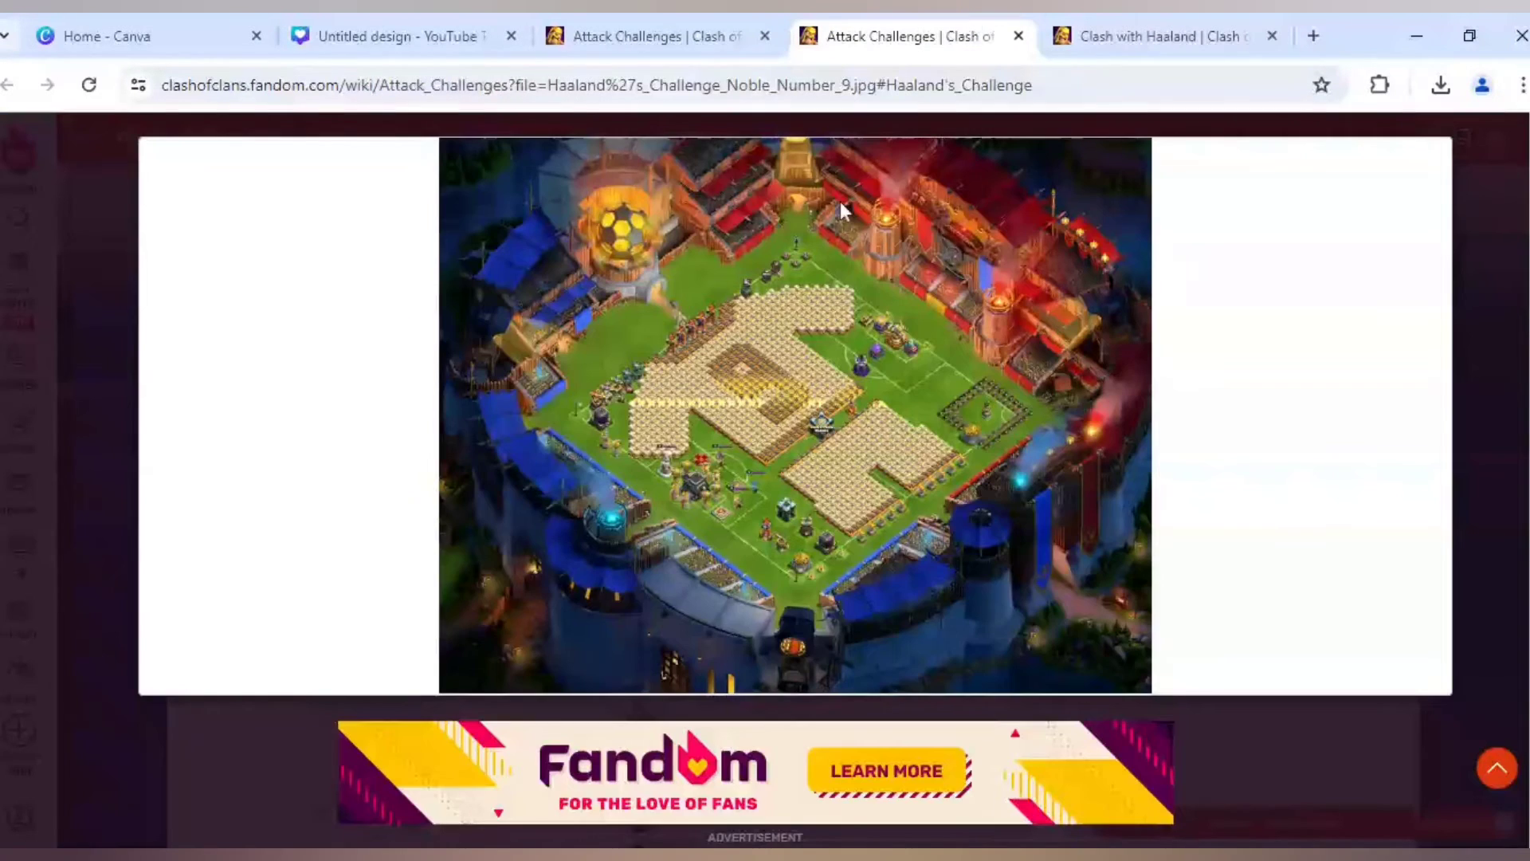
left_click(624, 32)
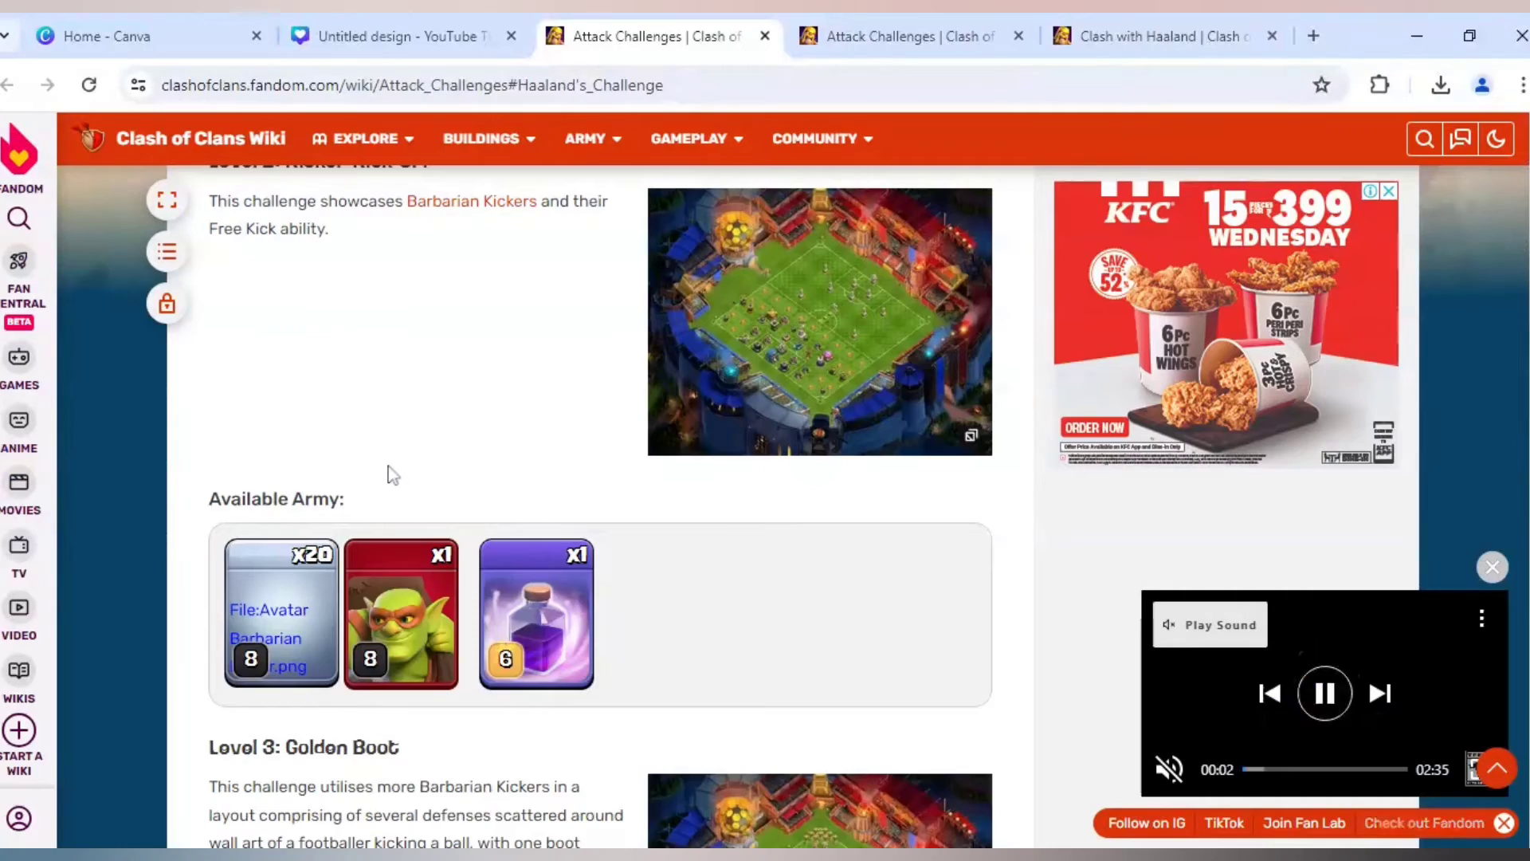
scroll(392, 474, "up", 15)
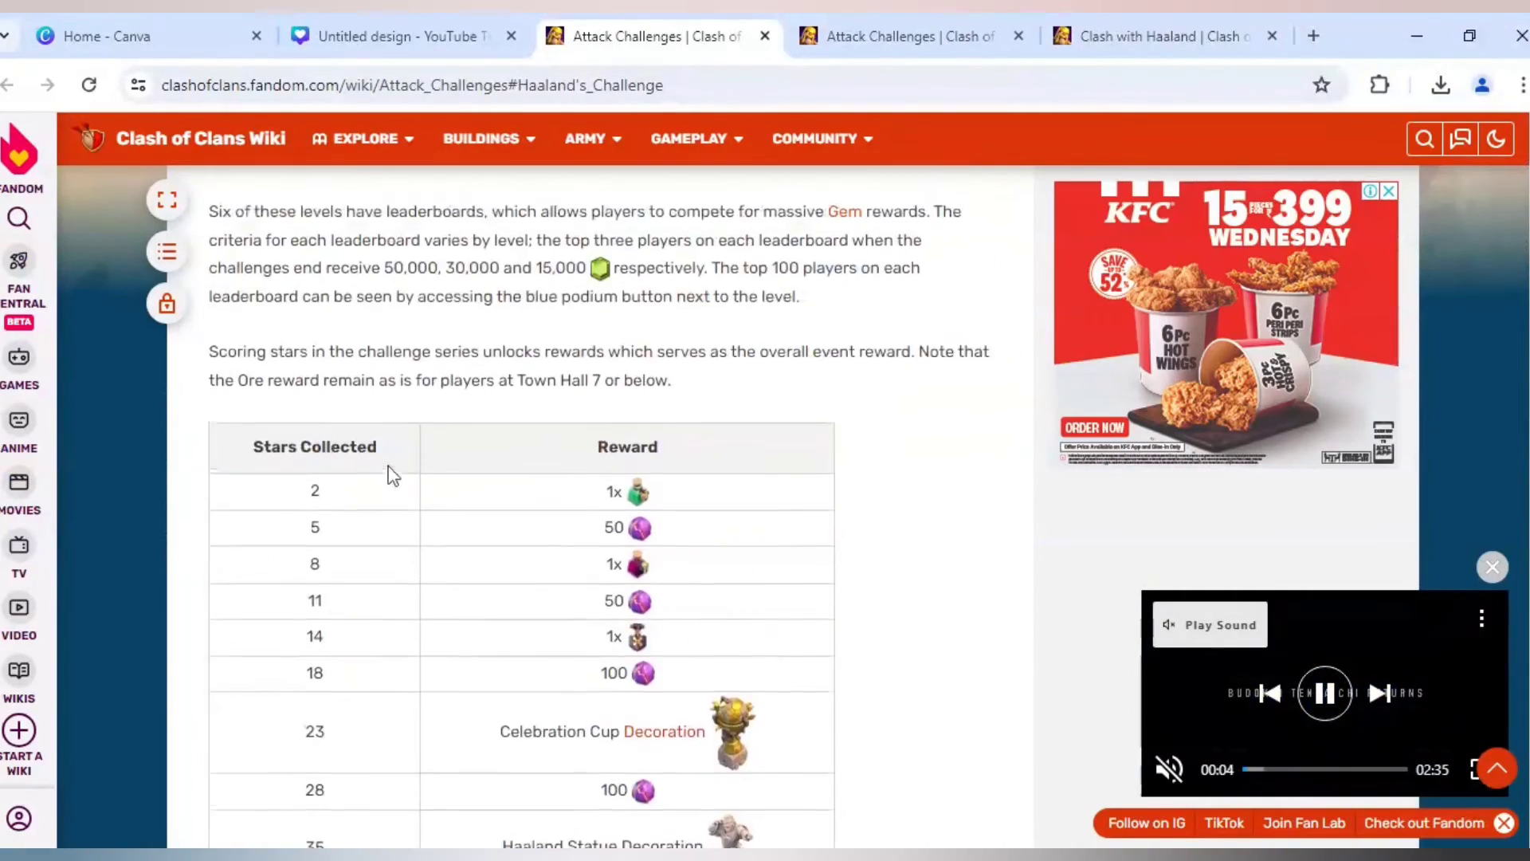
scroll(392, 474, "up", 9)
scroll(387, 471, "down", 2)
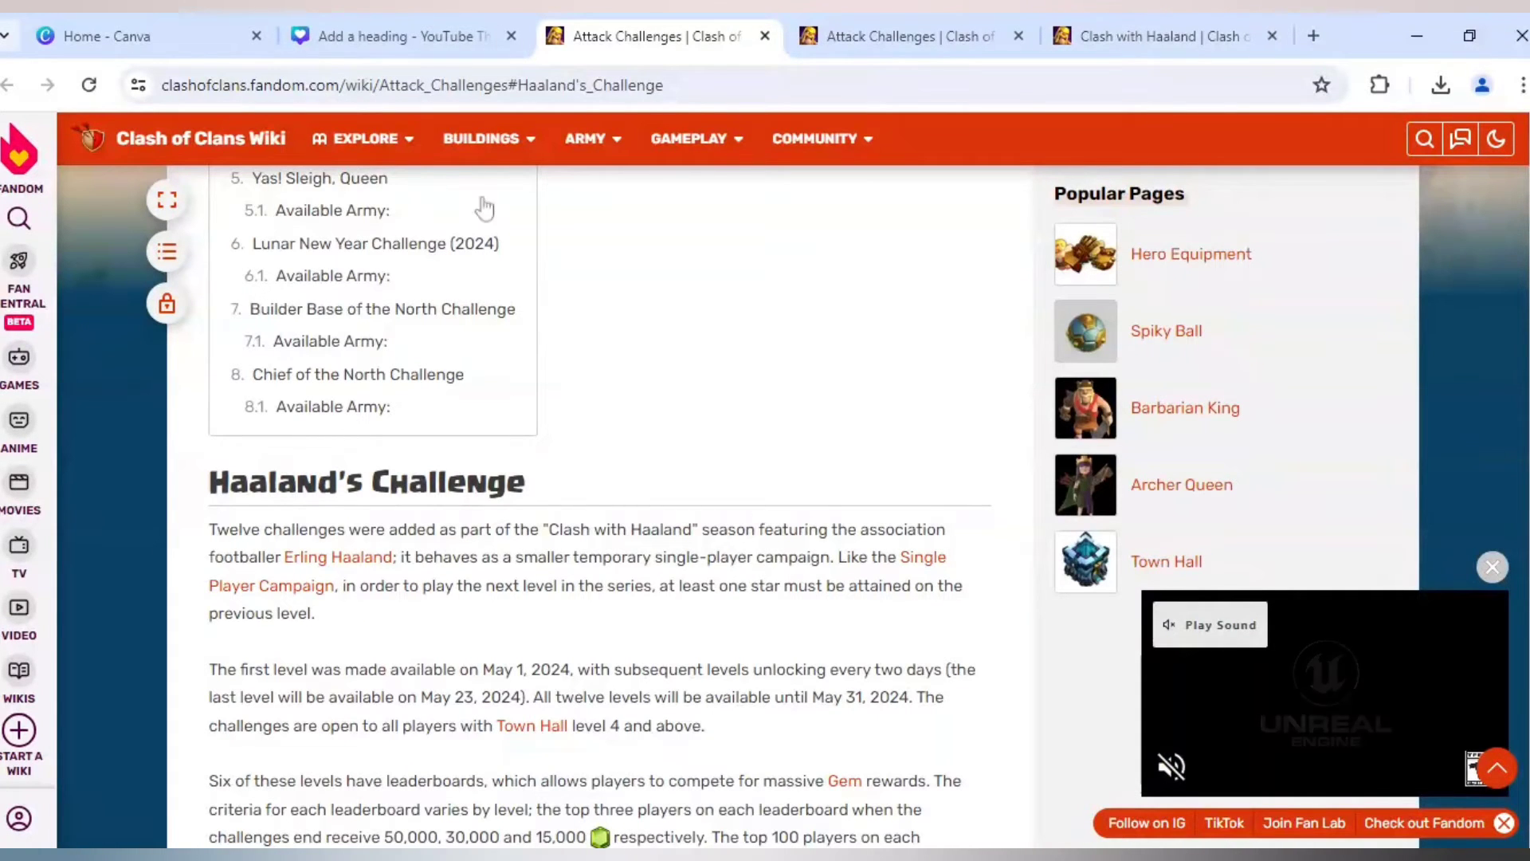
left_click(468, 19)
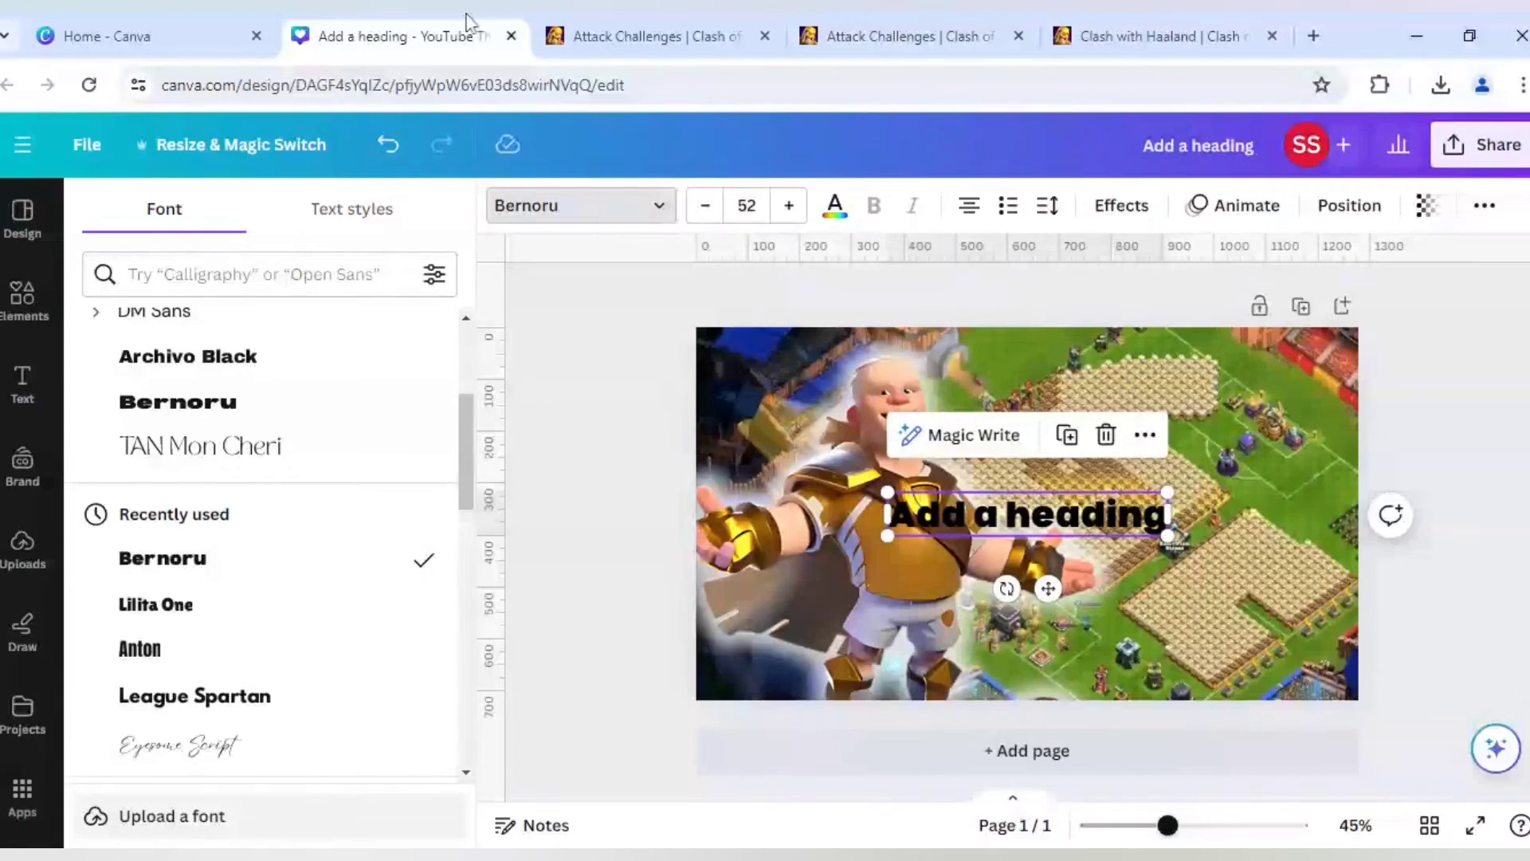
- Replace the heading's placeholder text with "HAALAND'S" on a single line
double_click(969, 518)
type("HA")
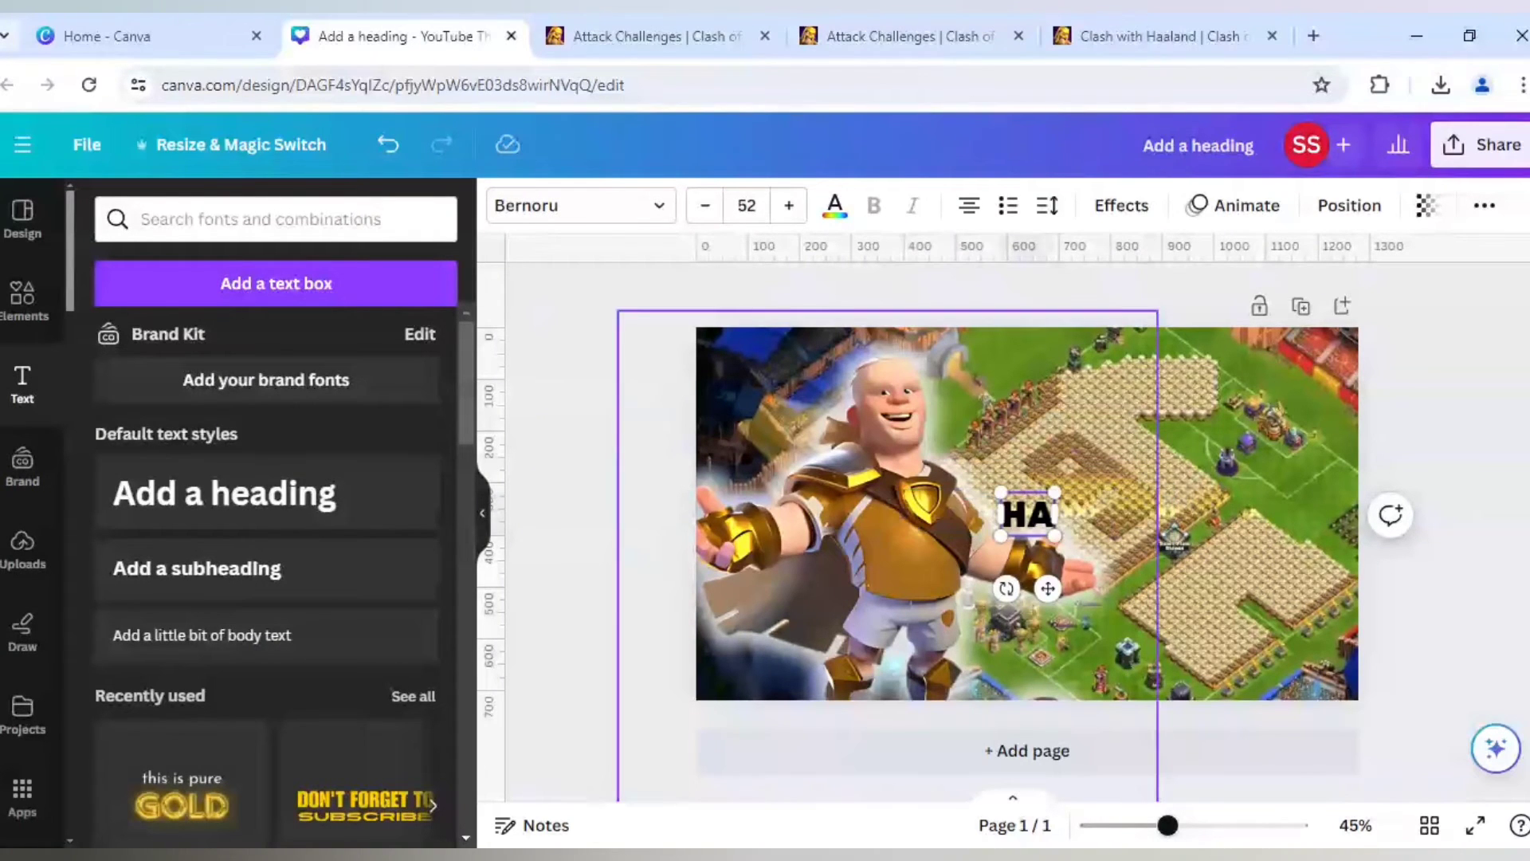
type("ALAND'S")
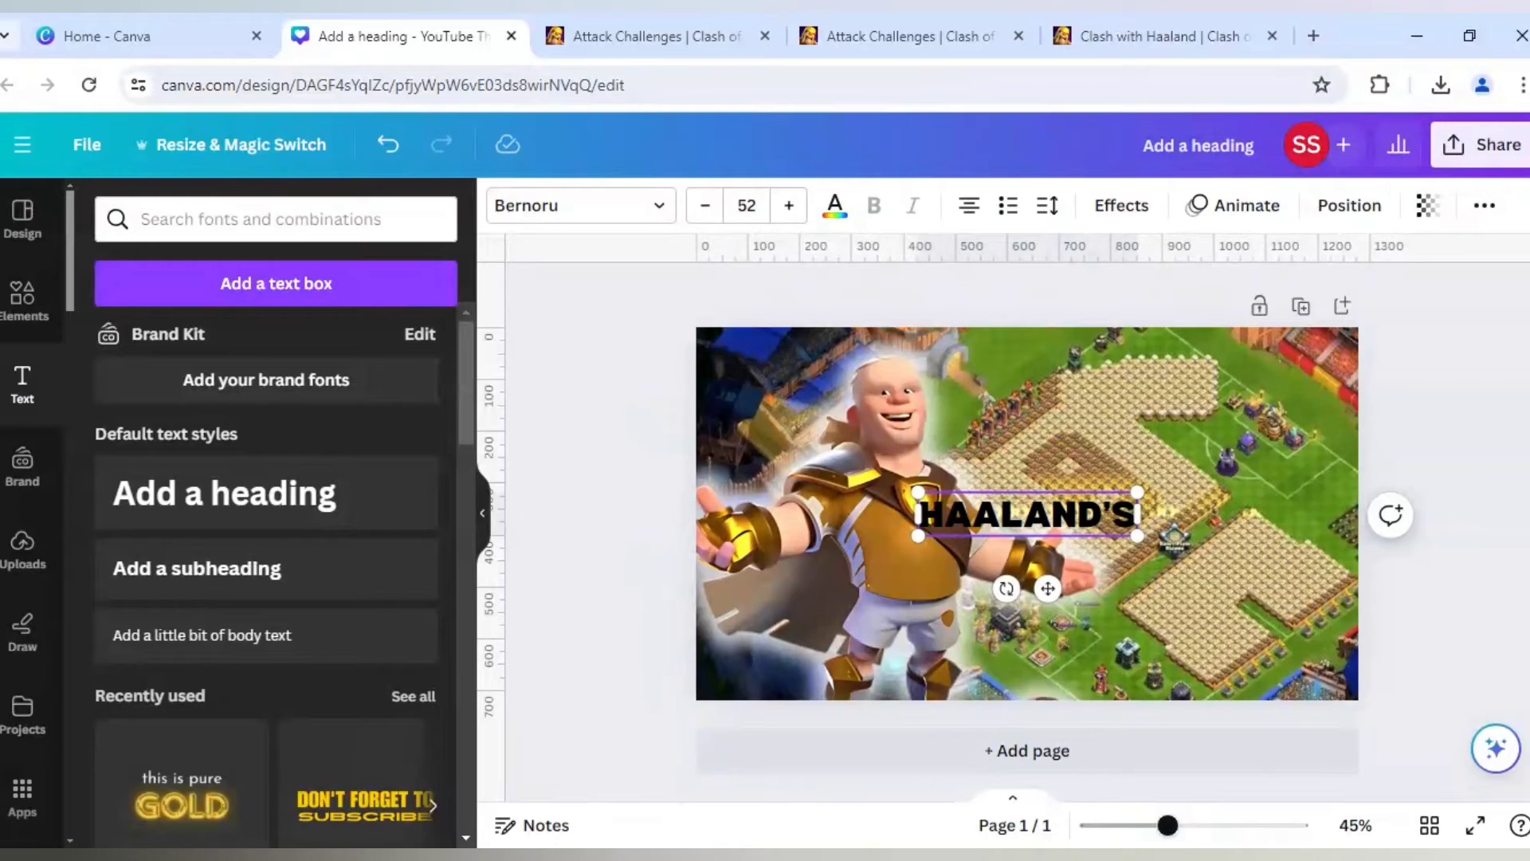
key("Return")
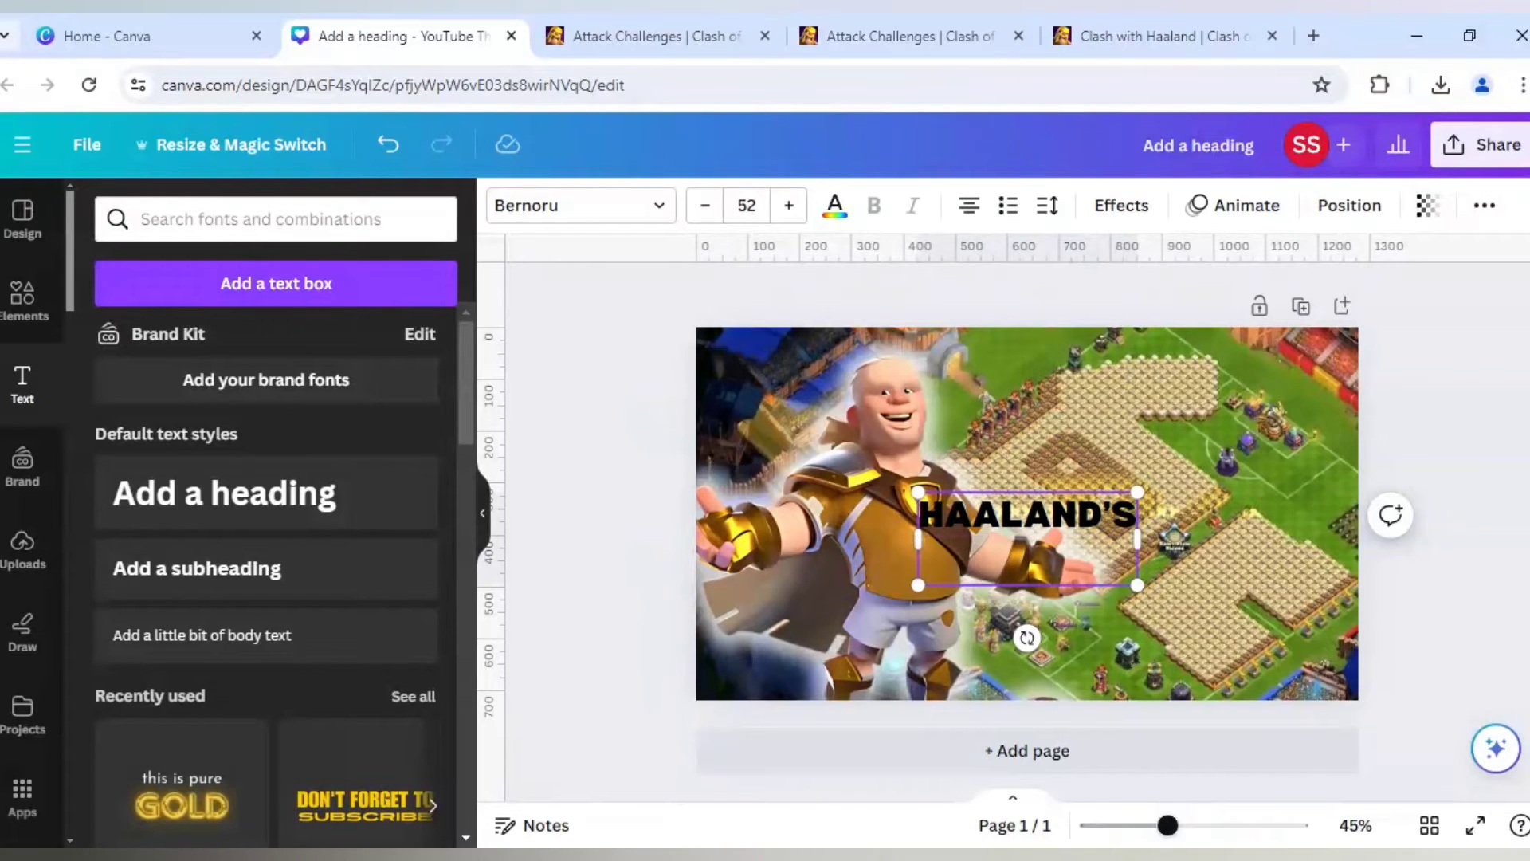
key("BackSpace")
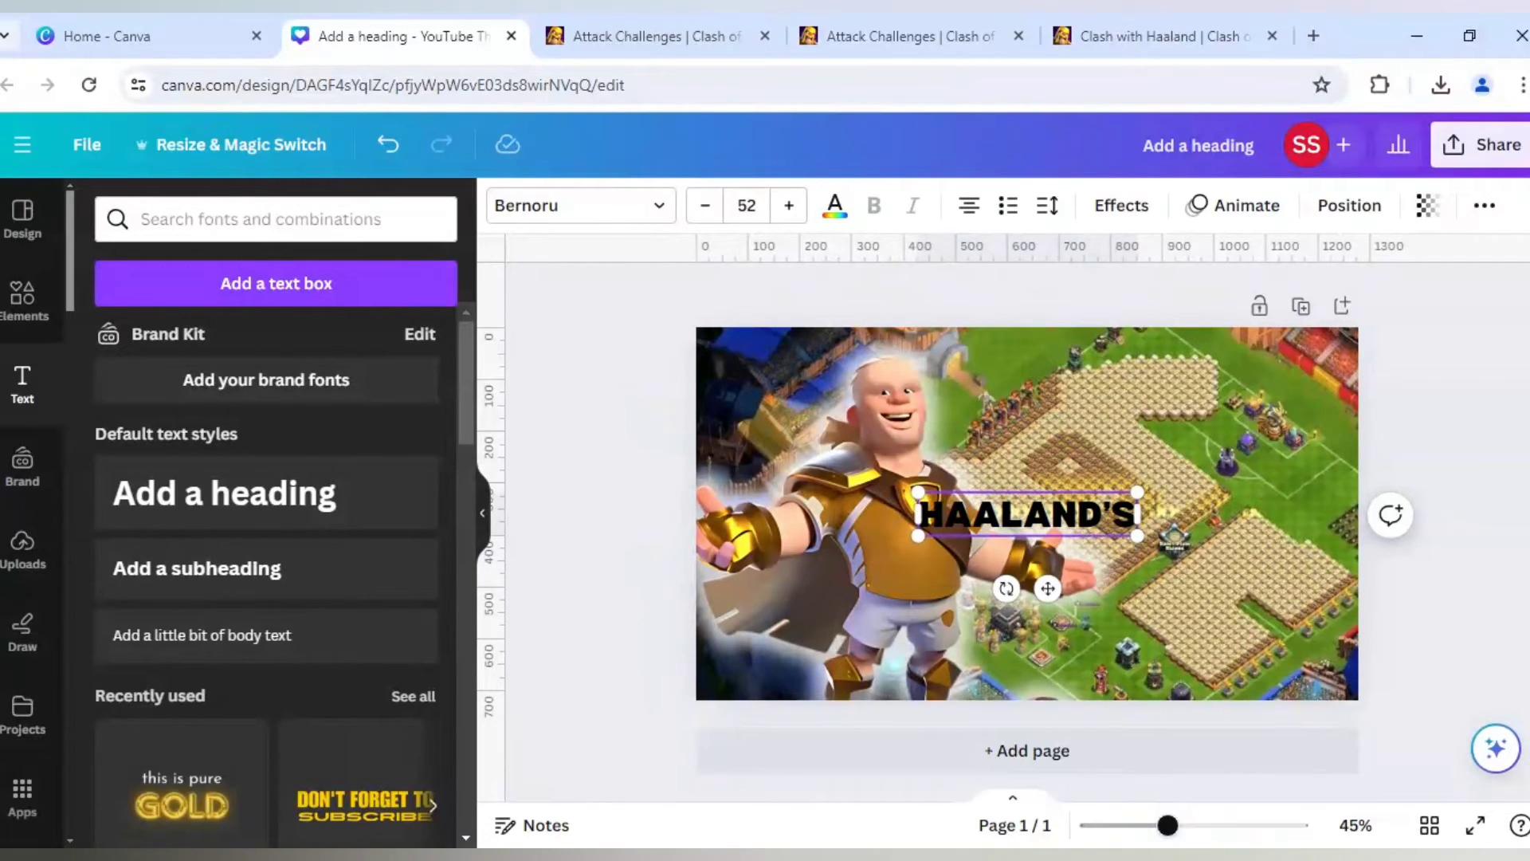
left_click(835, 589)
- Duplicate the HAALAND'S text, place the copy directly below the original, and change its wording to "CHALLENGE"
left_click(1040, 519)
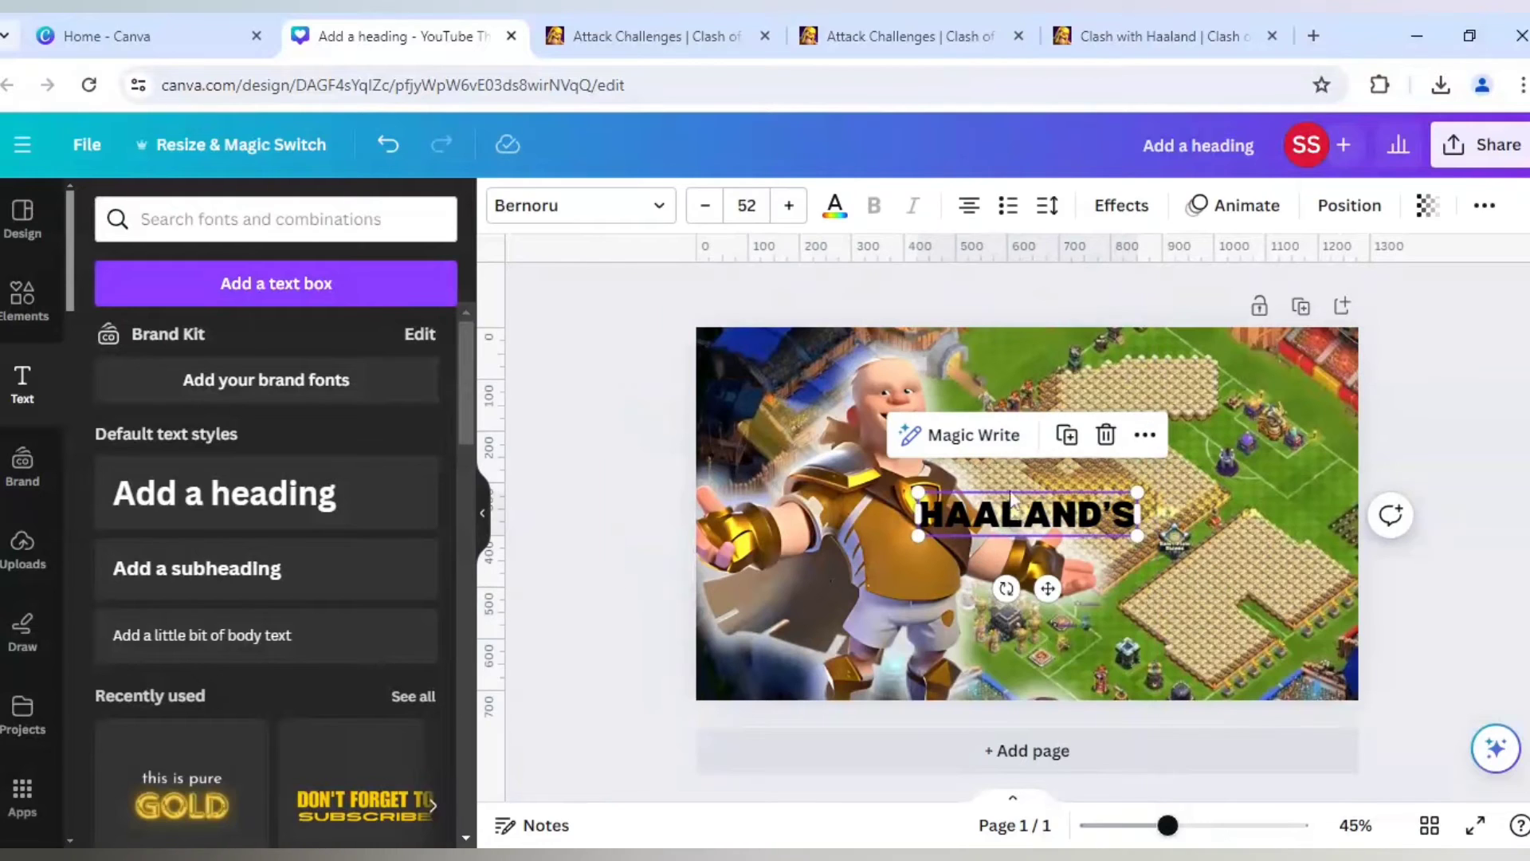
left_click(1068, 437)
left_click_drag(1046, 541, 1037, 567)
double_click(1037, 567)
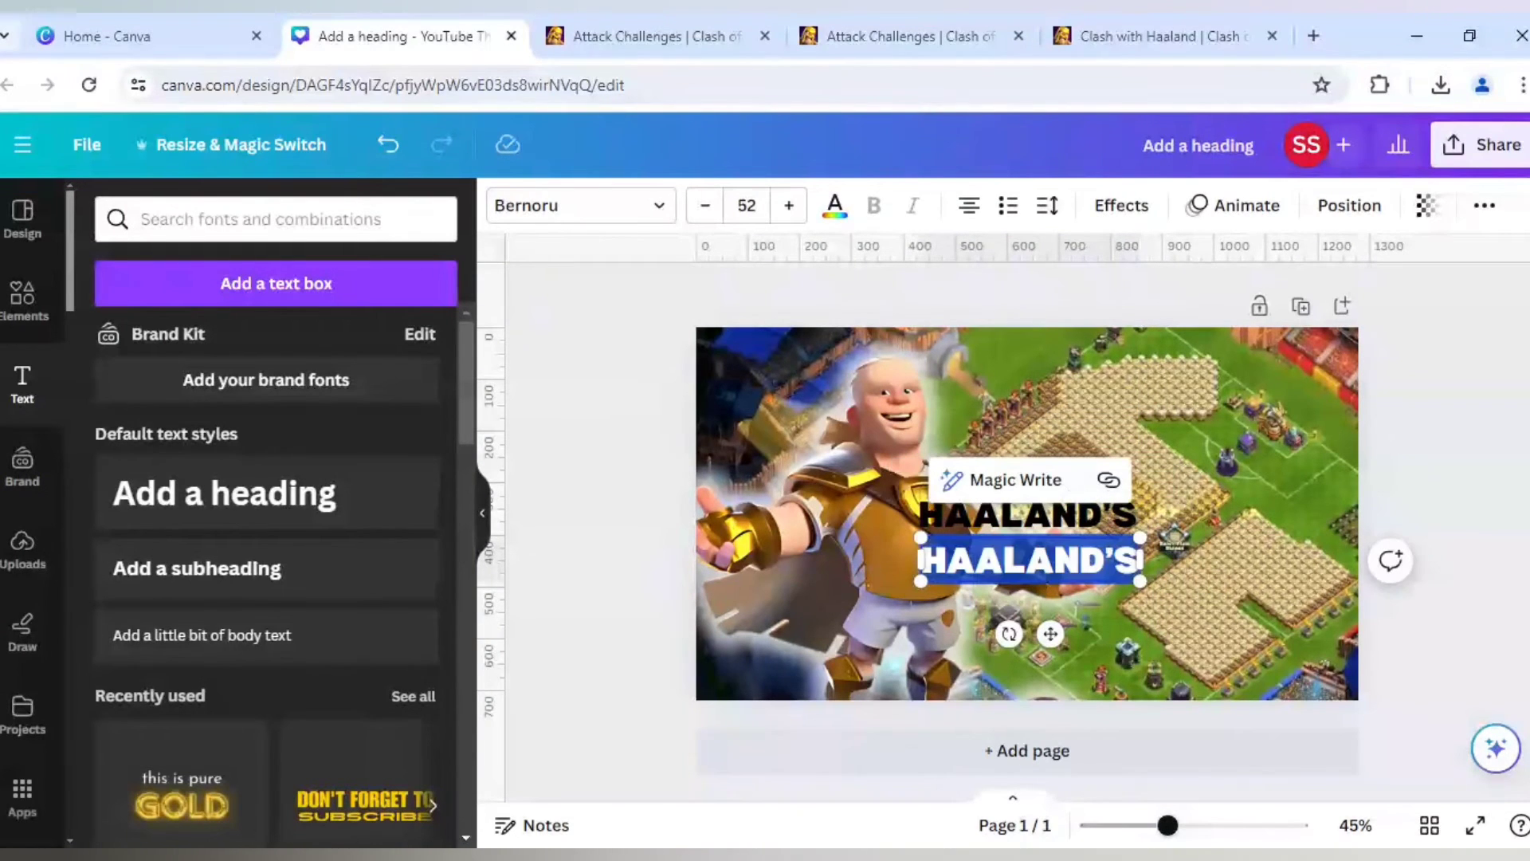
type("CHALLENGE")
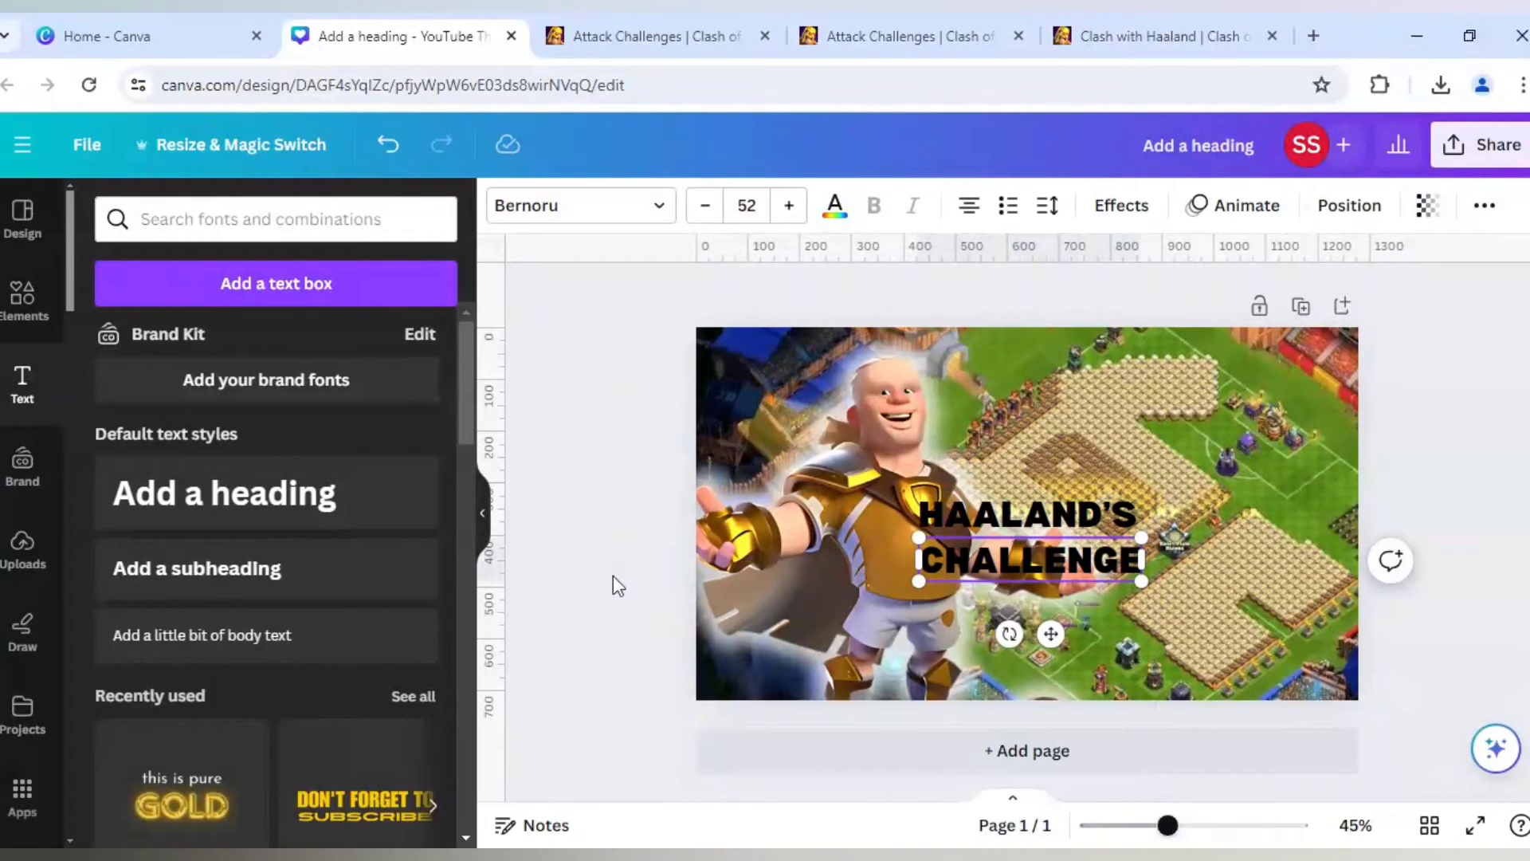
- Move both title texts to the page's lower-left area over the character's legs, with HAALAND'S above CHALLENGE
left_click(1032, 529)
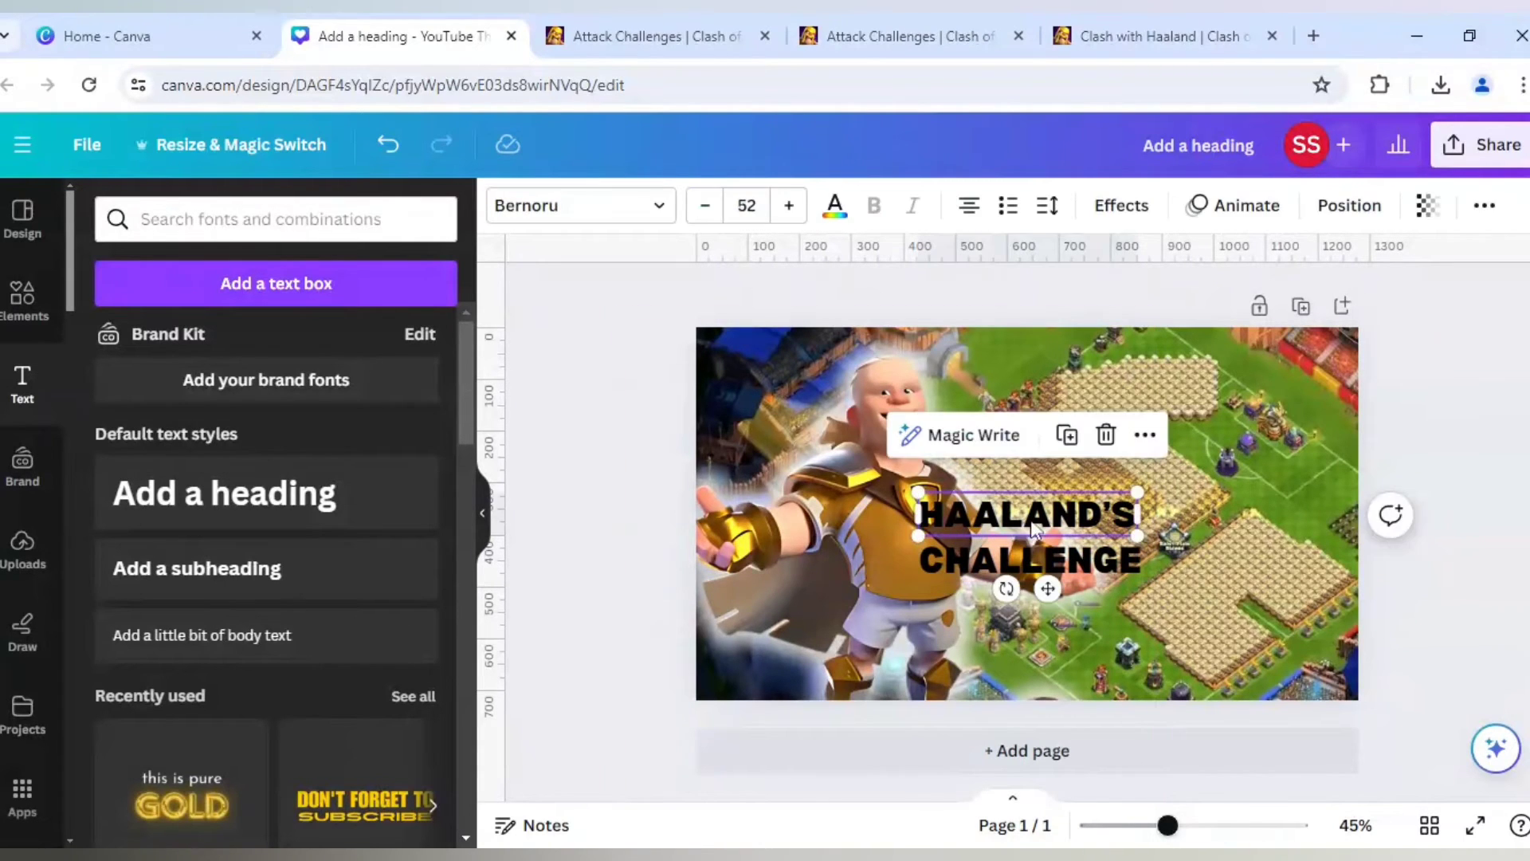
left_click_drag(1032, 530, 843, 616)
left_click(1015, 557)
left_click_drag(1015, 558, 826, 656)
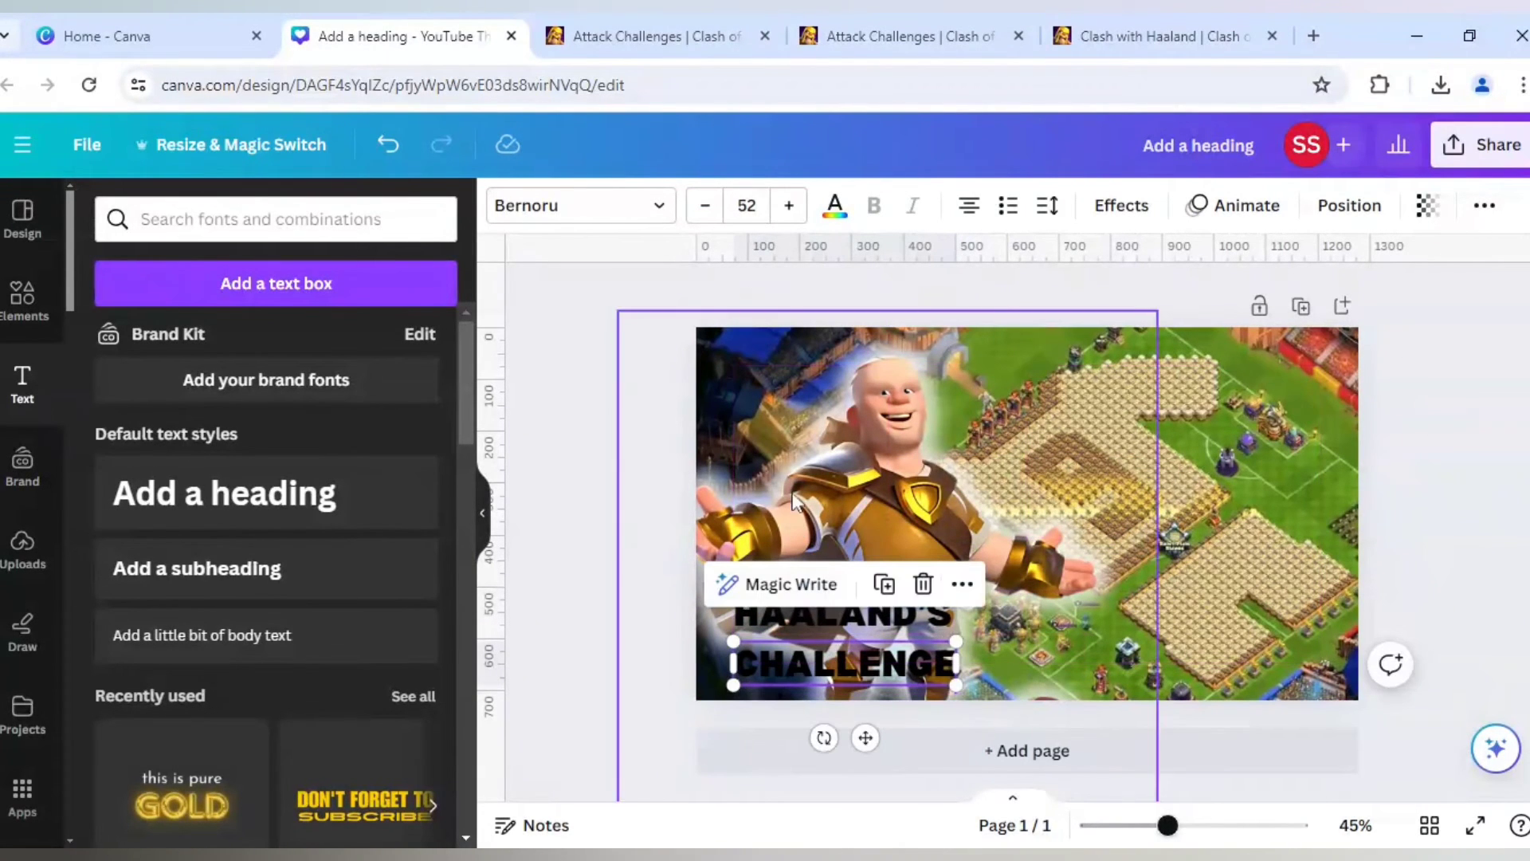
- Set the HAALAND'S text's font size to 96
left_click(802, 623)
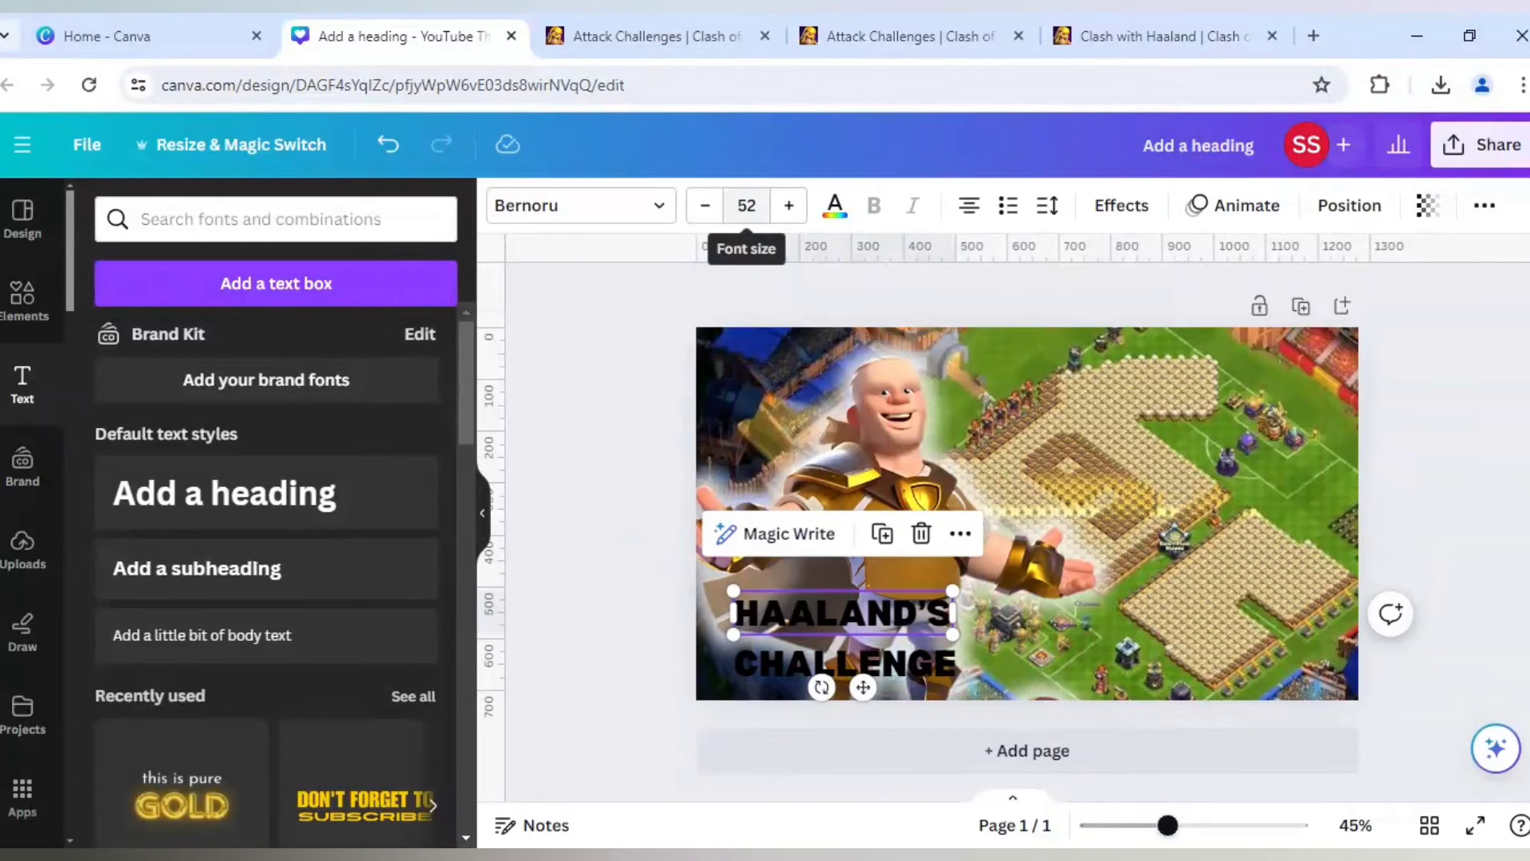
left_click(746, 204)
scroll(758, 478, "down", 9)
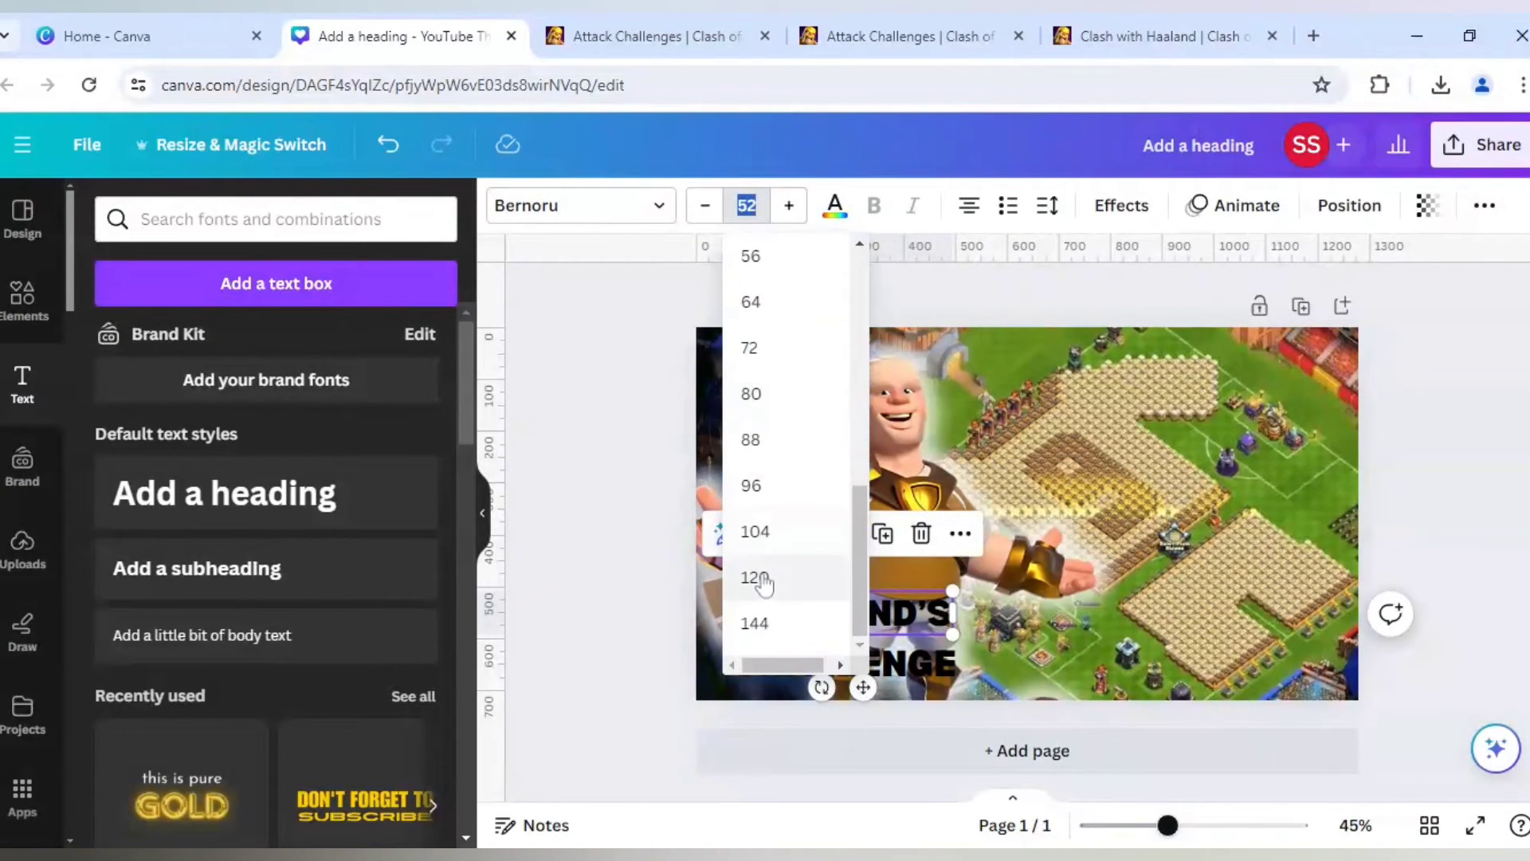
left_click(757, 577)
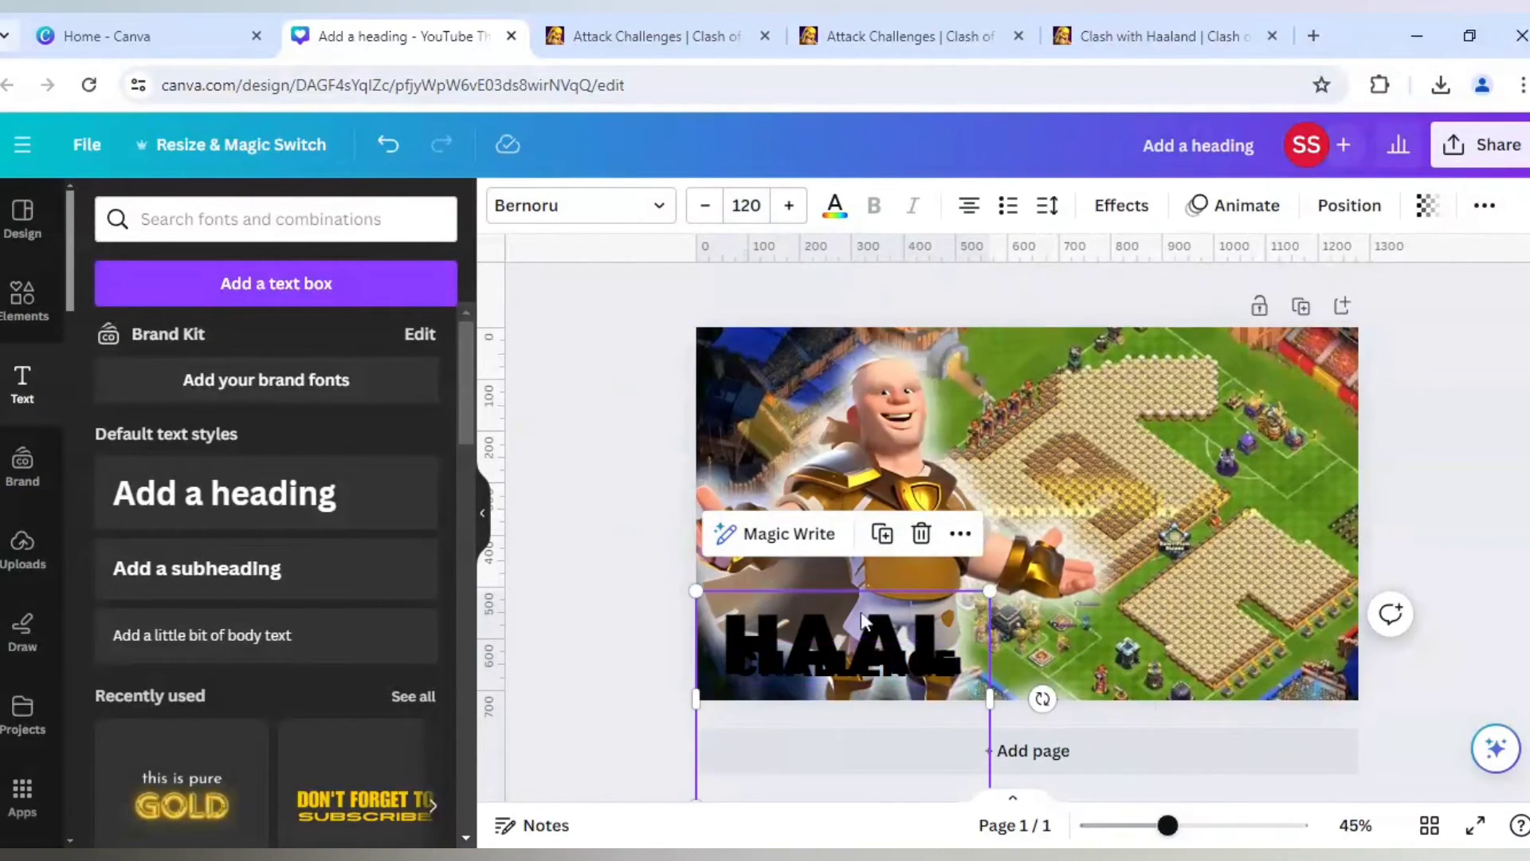
left_click(746, 205)
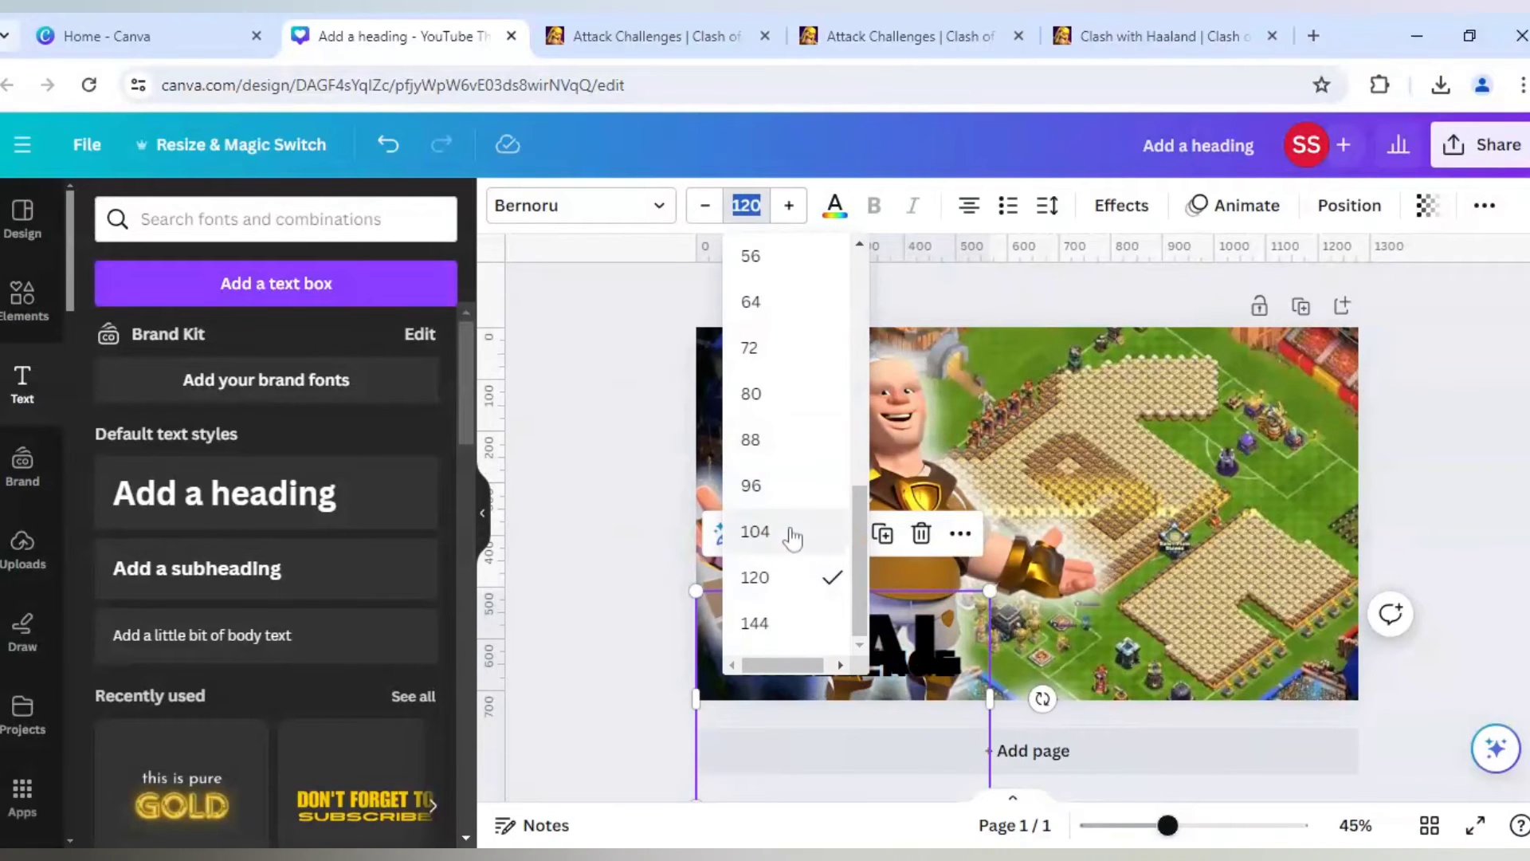
left_click(777, 485)
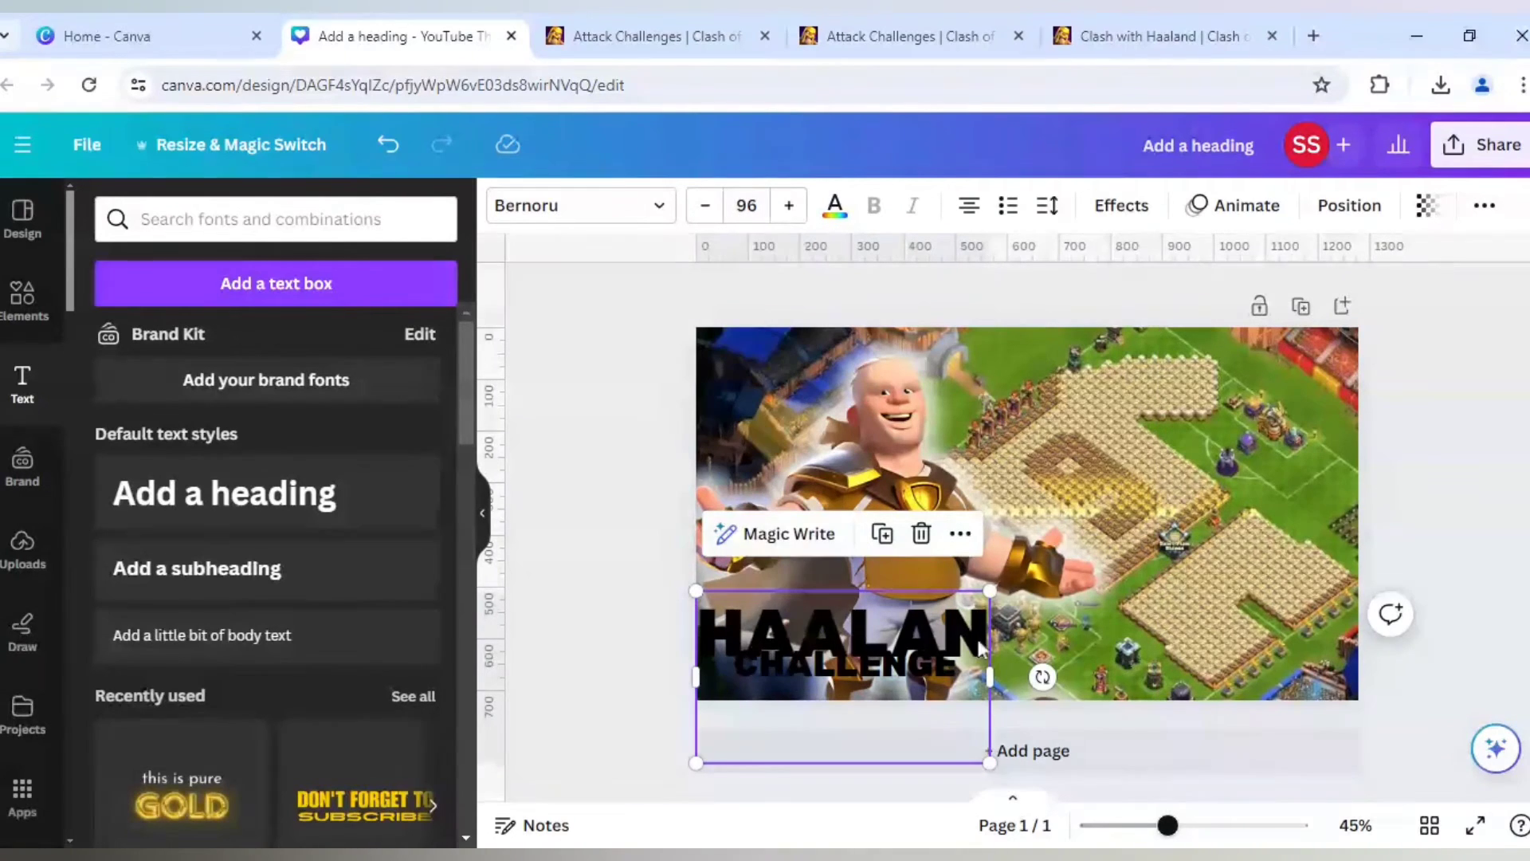
- Widen the HAALAND'S text box so the word fits on one line, and move it up above CHALLENGE
left_click_drag(990, 678, 1154, 687)
left_click_drag(1008, 640, 1008, 612)
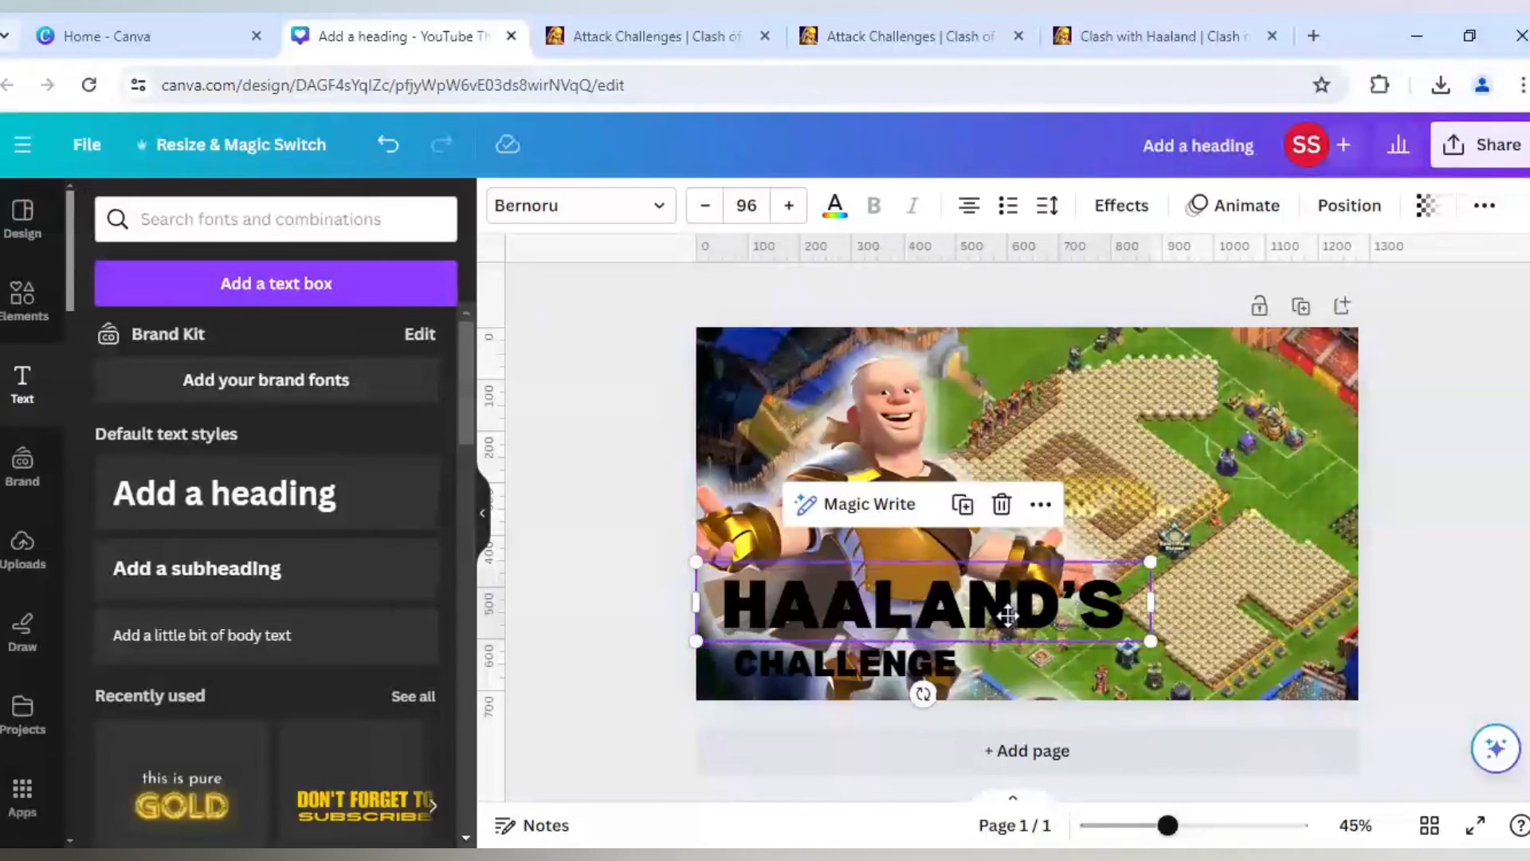
- Set the CHALLENGE text's font size to 80
left_click(927, 672)
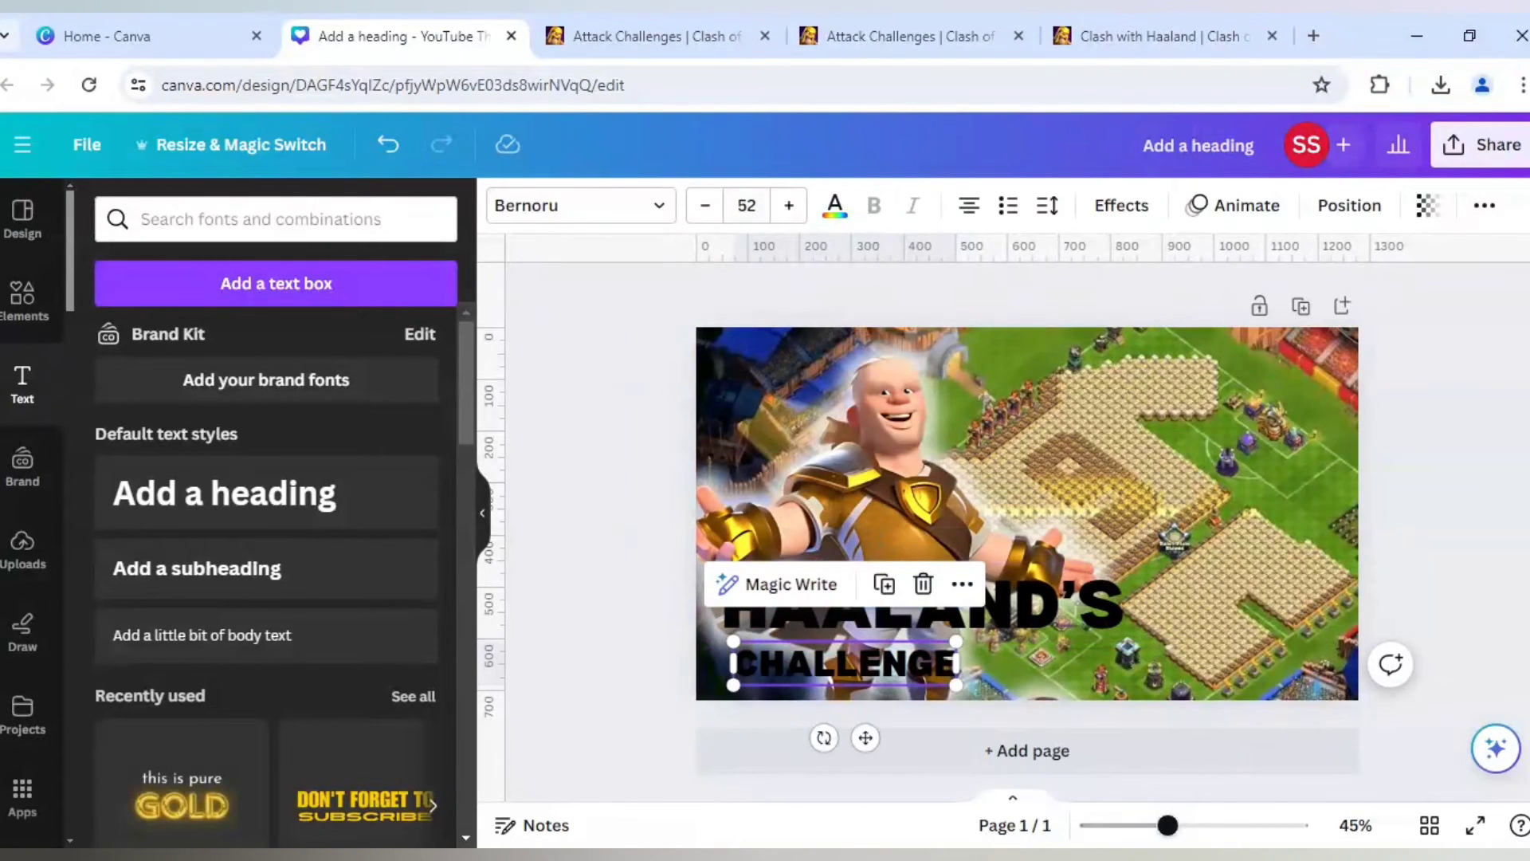
left_click(746, 205)
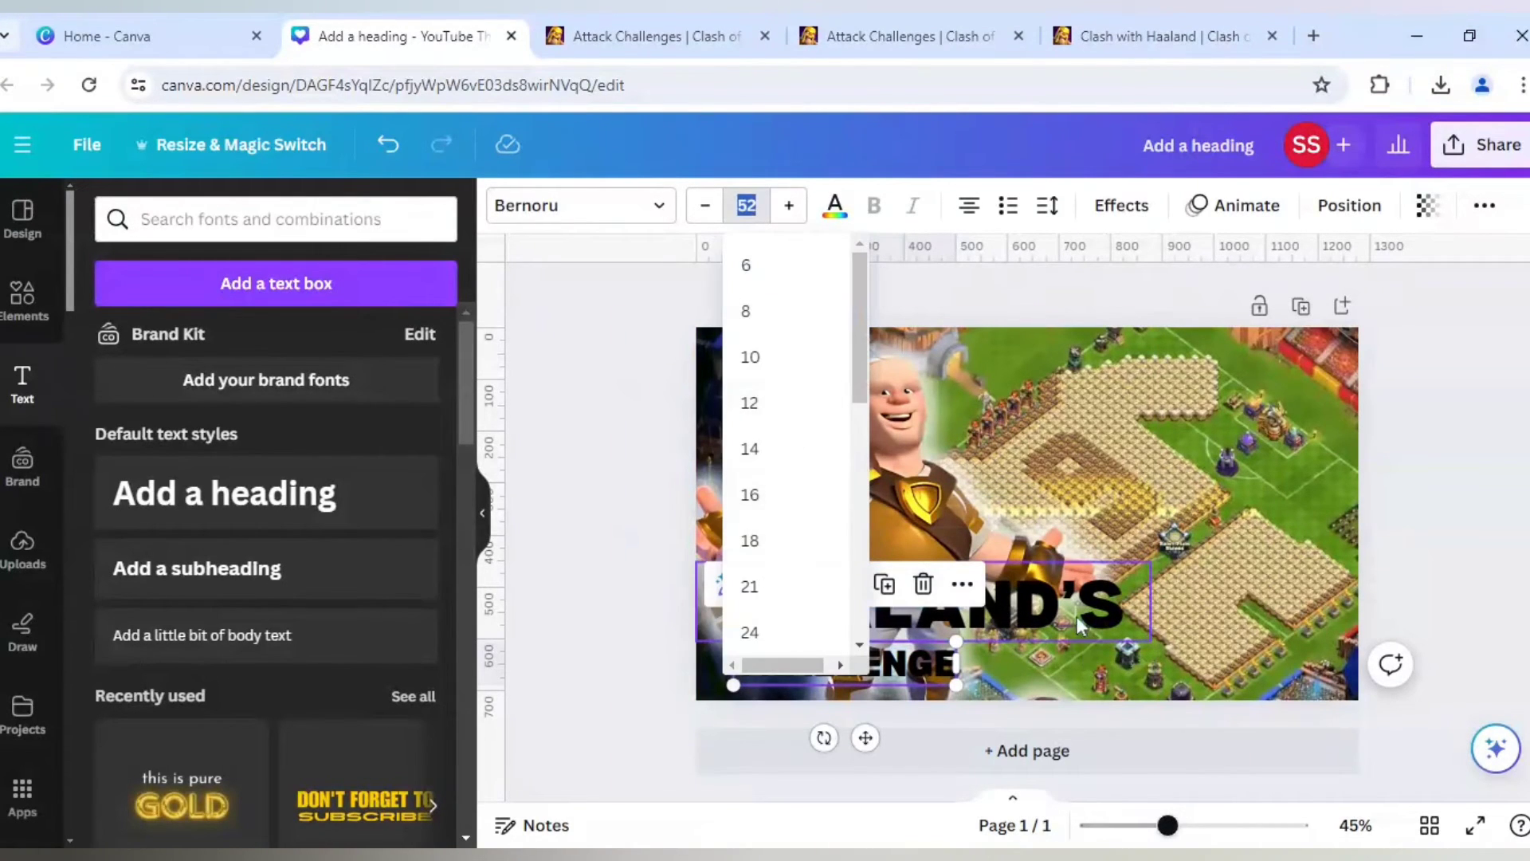
scroll(782, 547, "down", 8)
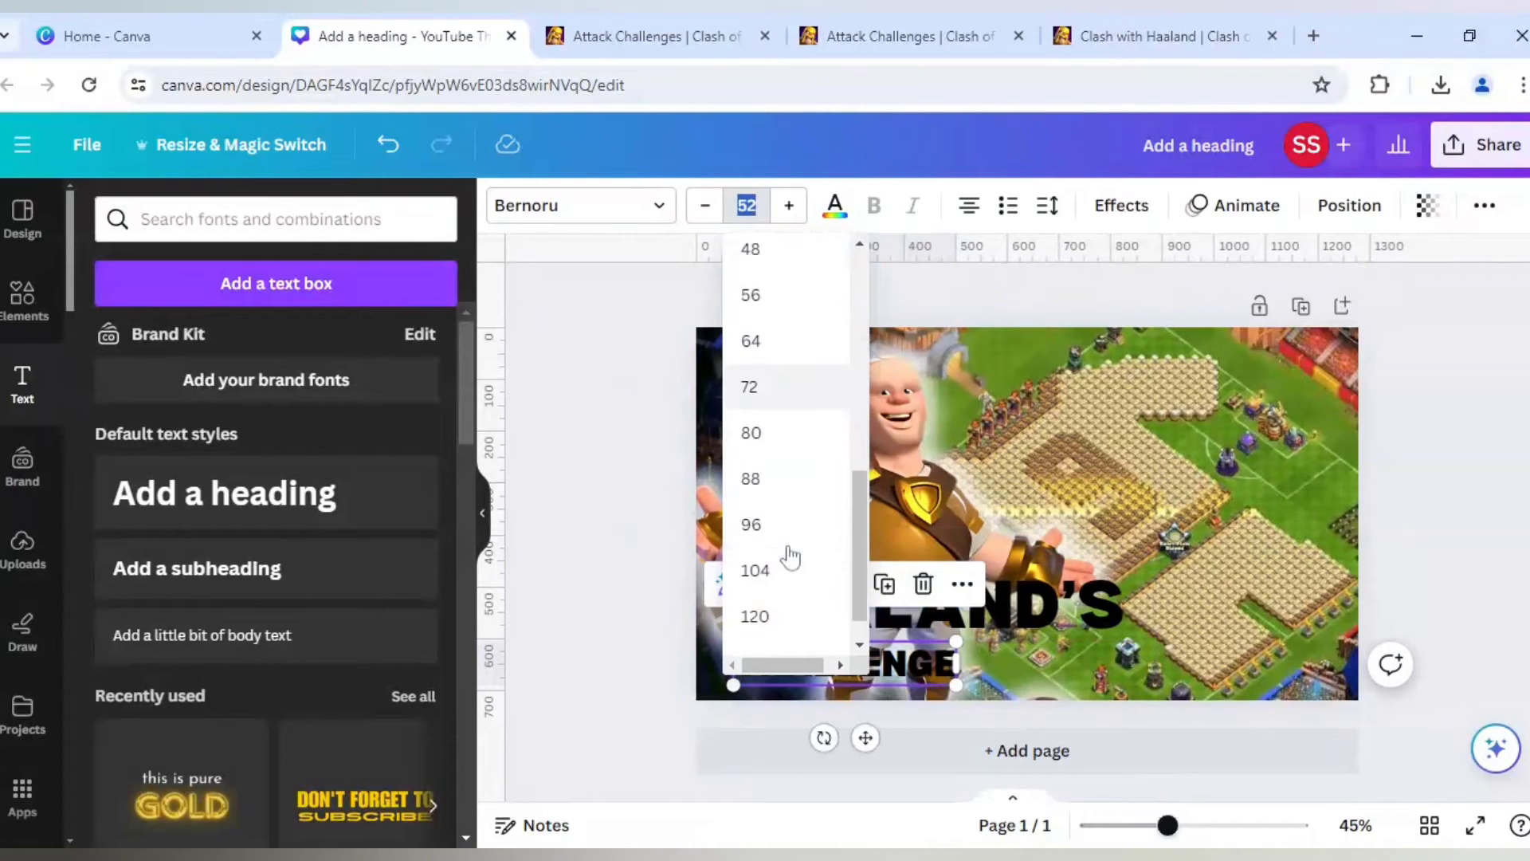
left_click(786, 394)
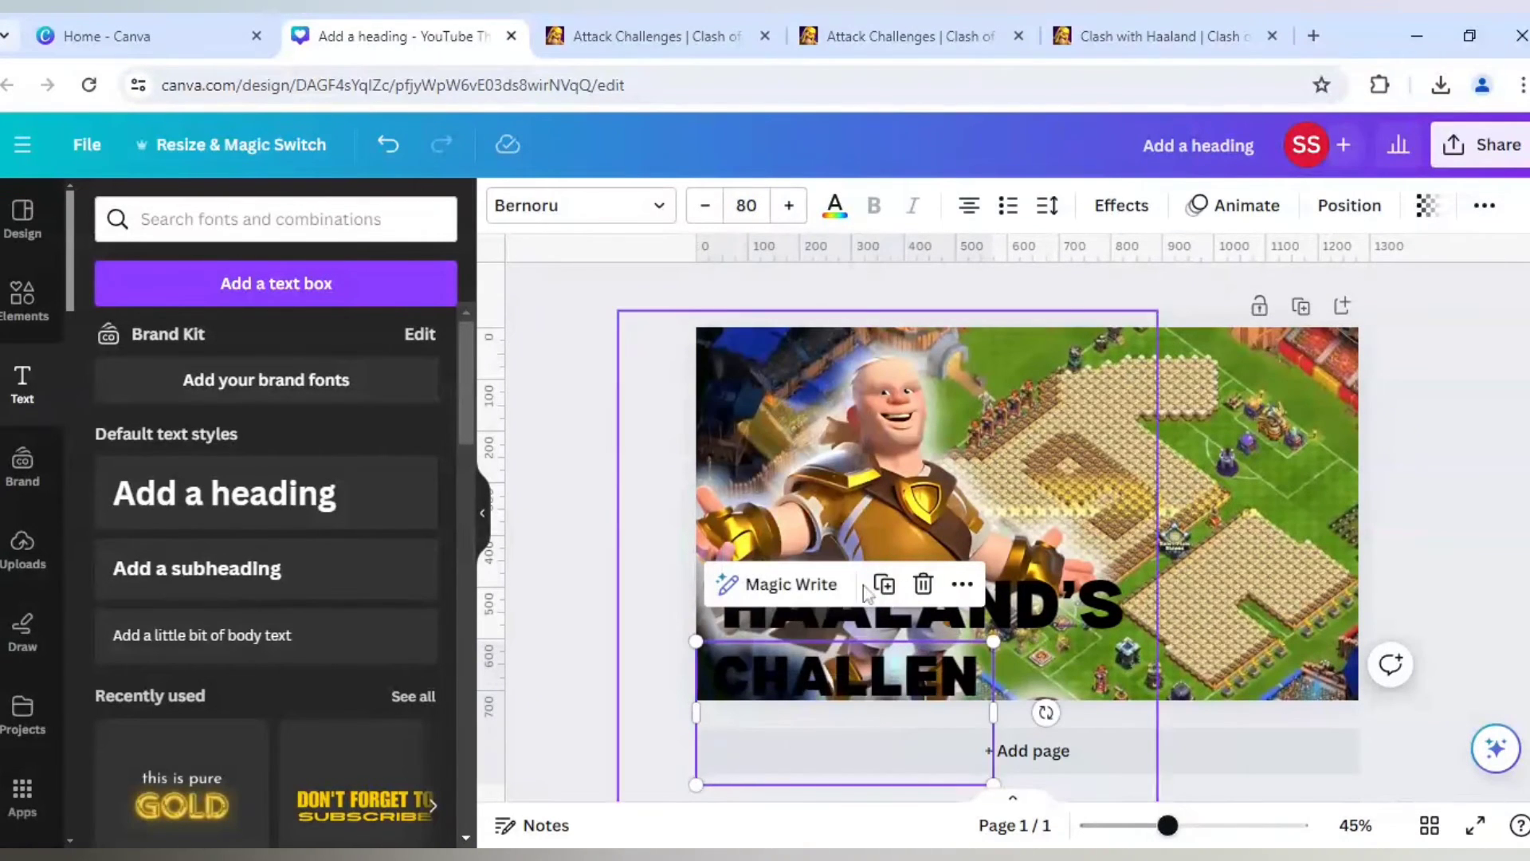
- Widen the CHALLENGE text box to fit one line and align the word directly beneath HAALAND'S at the page's lower edge
left_click_drag(1068, 715, 1090, 714)
left_click_drag(957, 674, 960, 666)
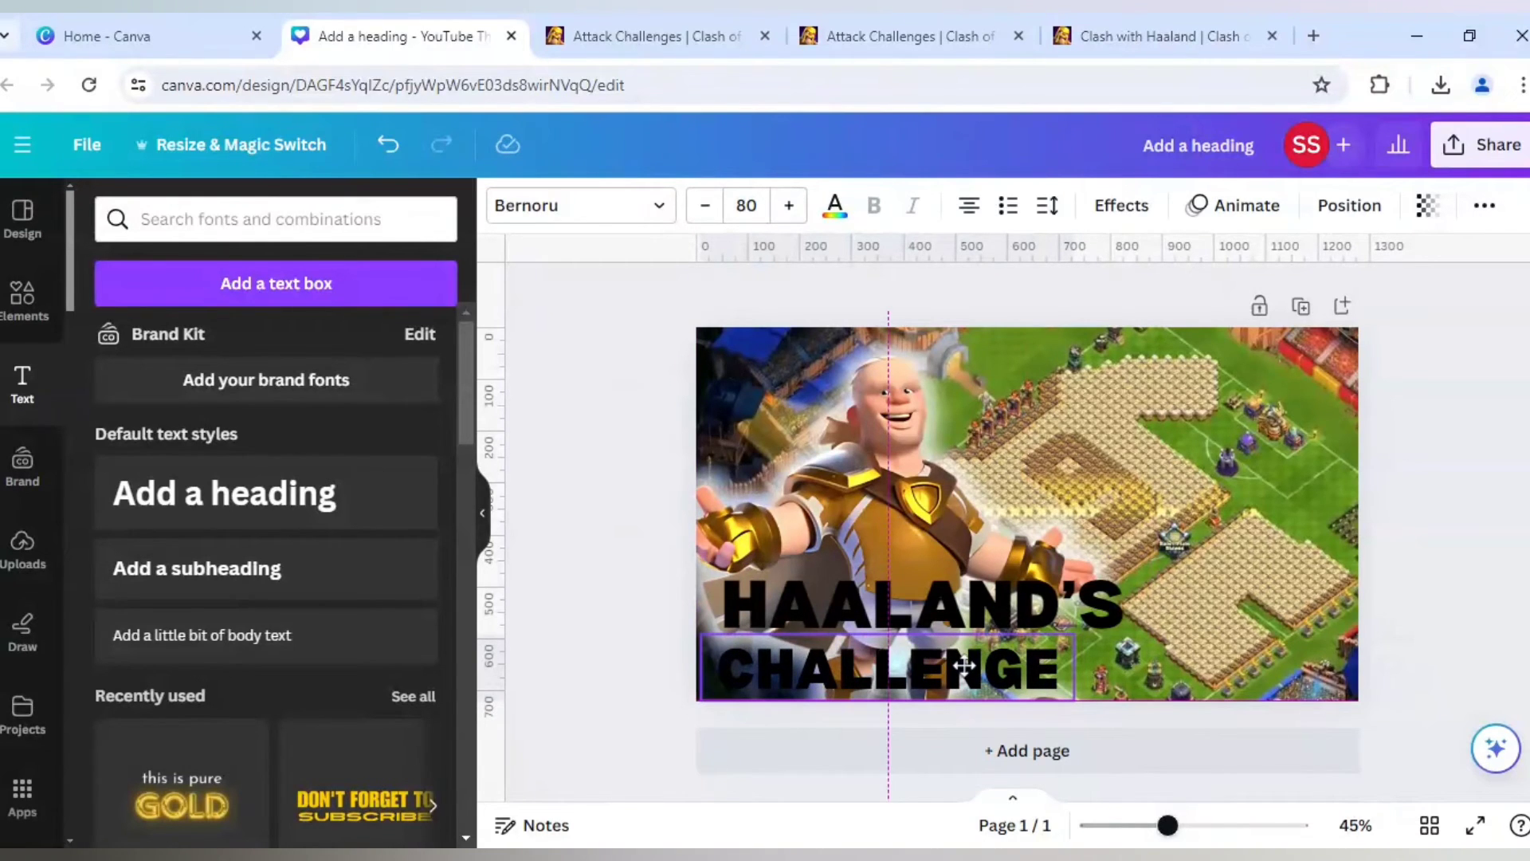
left_click_drag(965, 665, 969, 665)
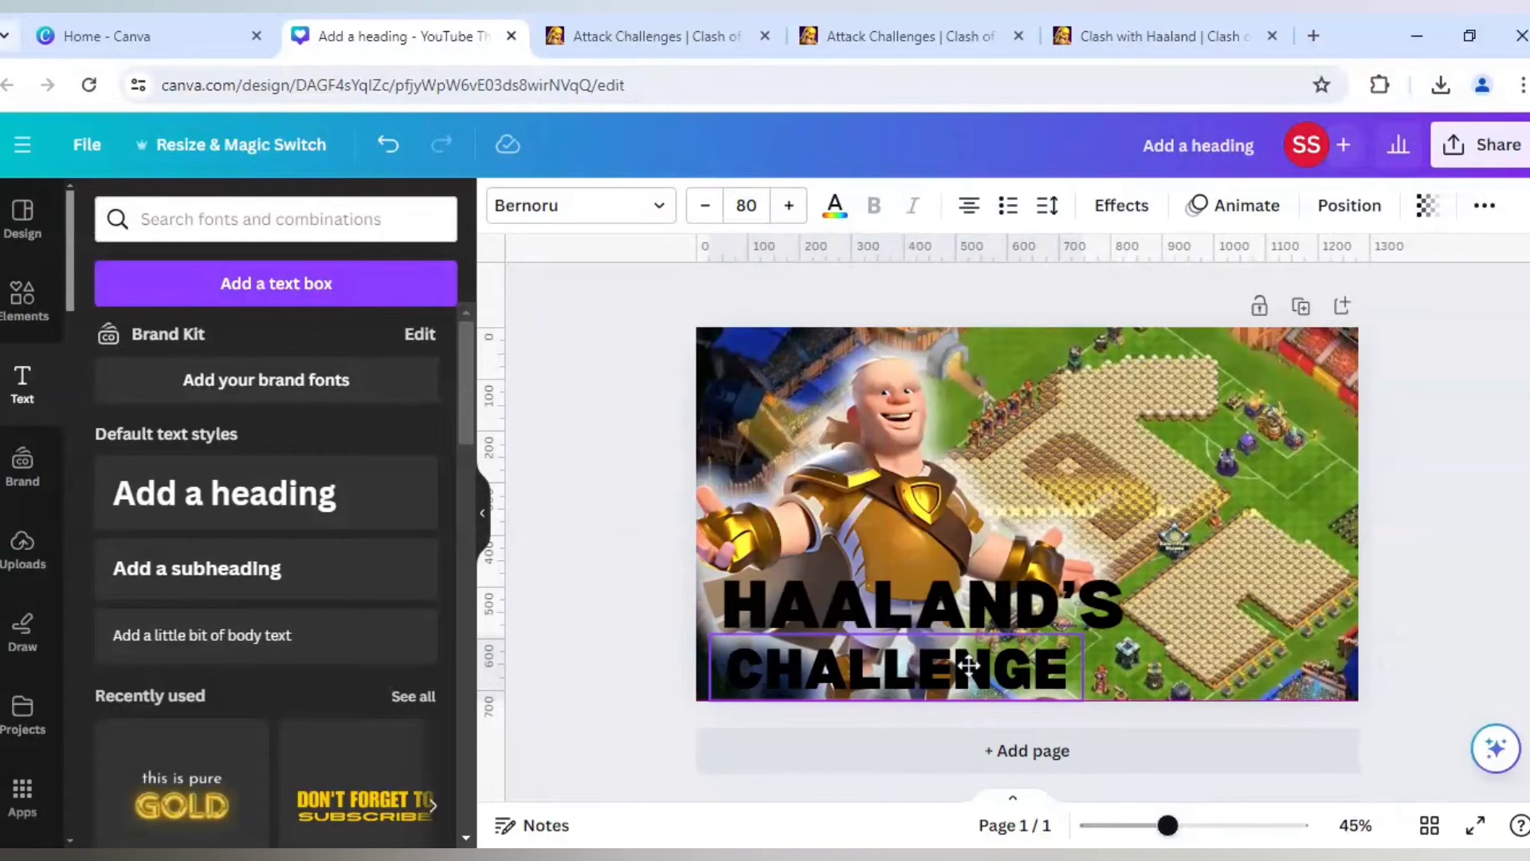
- Colour the HAALAND'S text a deep golden yellow, #F4C508
left_click(948, 606)
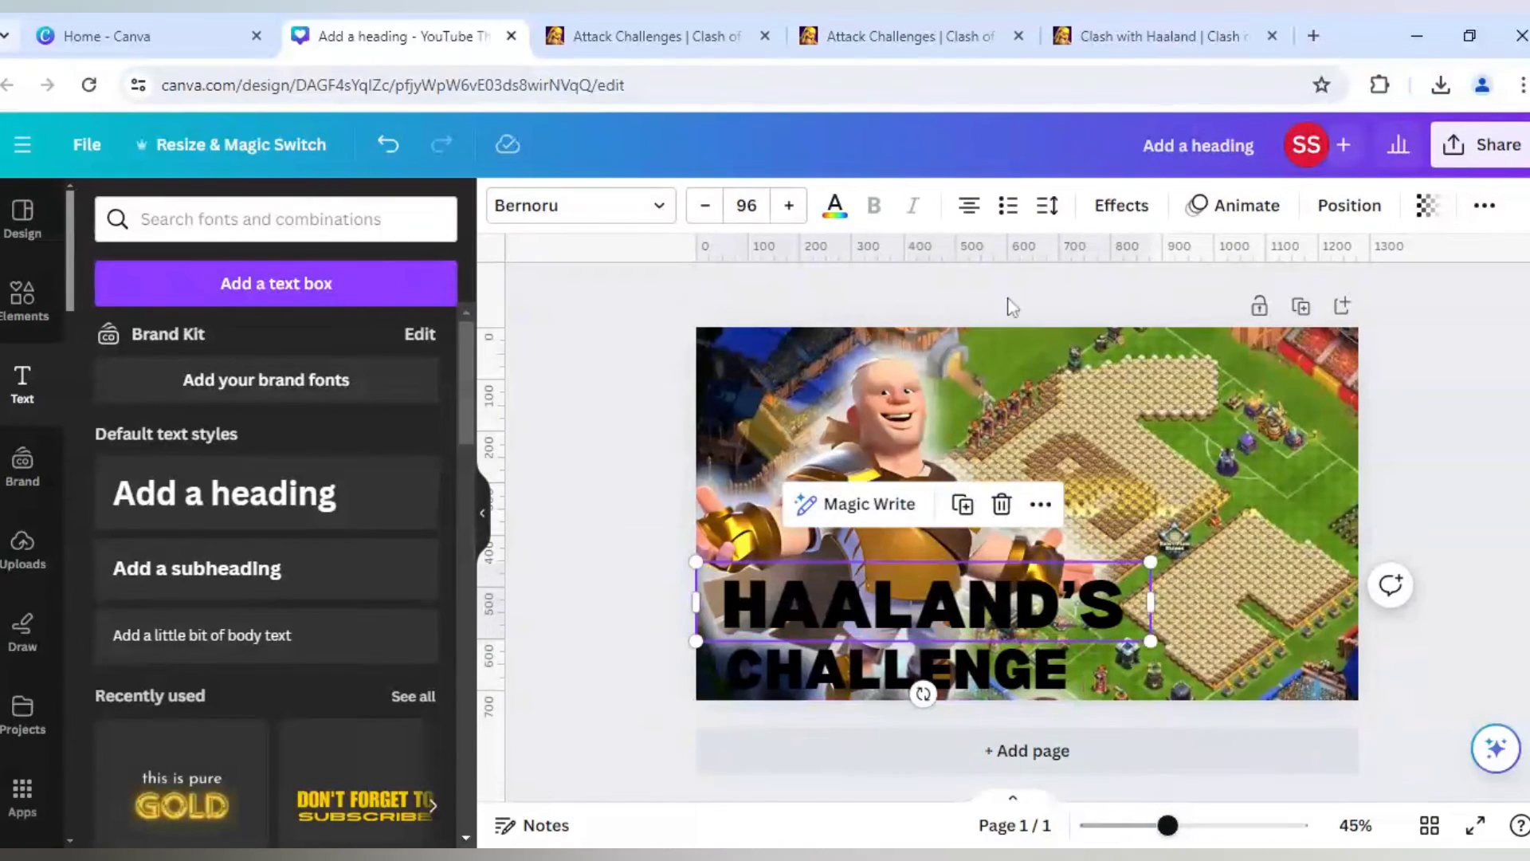
left_click(835, 209)
scroll(243, 558, "down", 4)
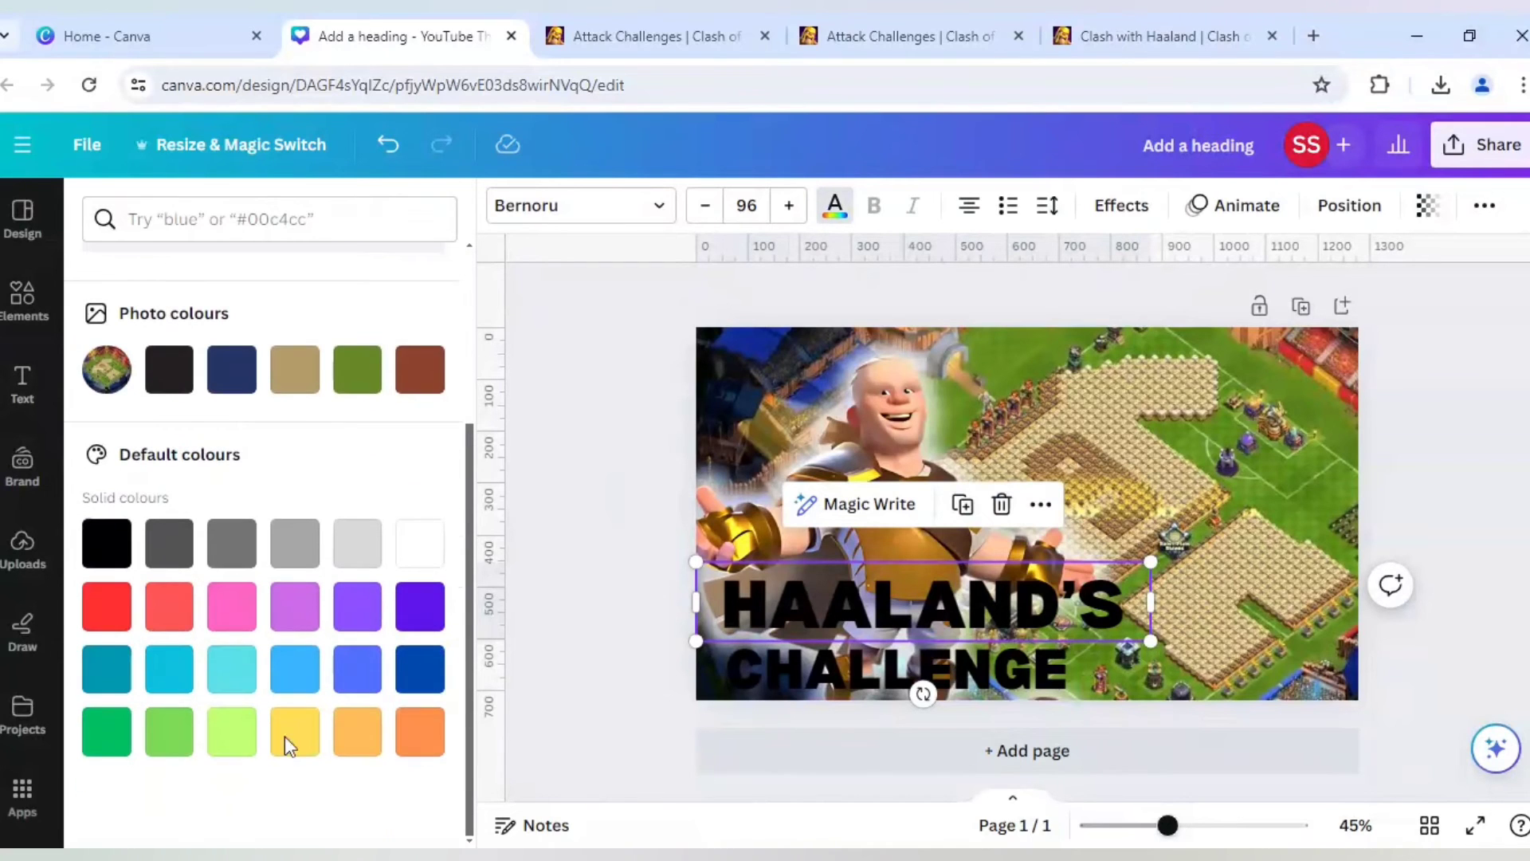
left_click(306, 743)
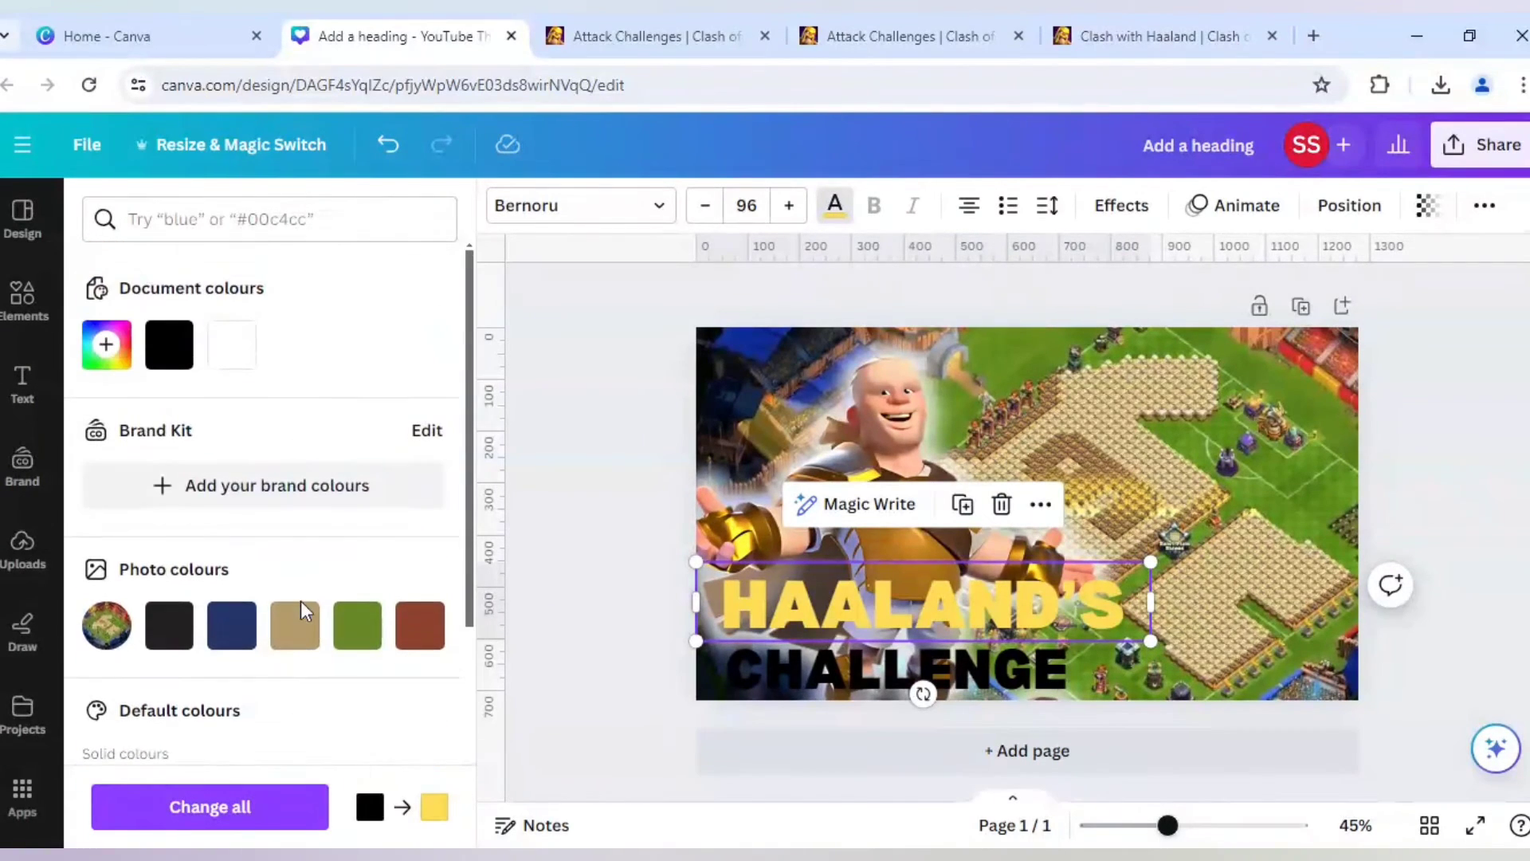
left_click(106, 347)
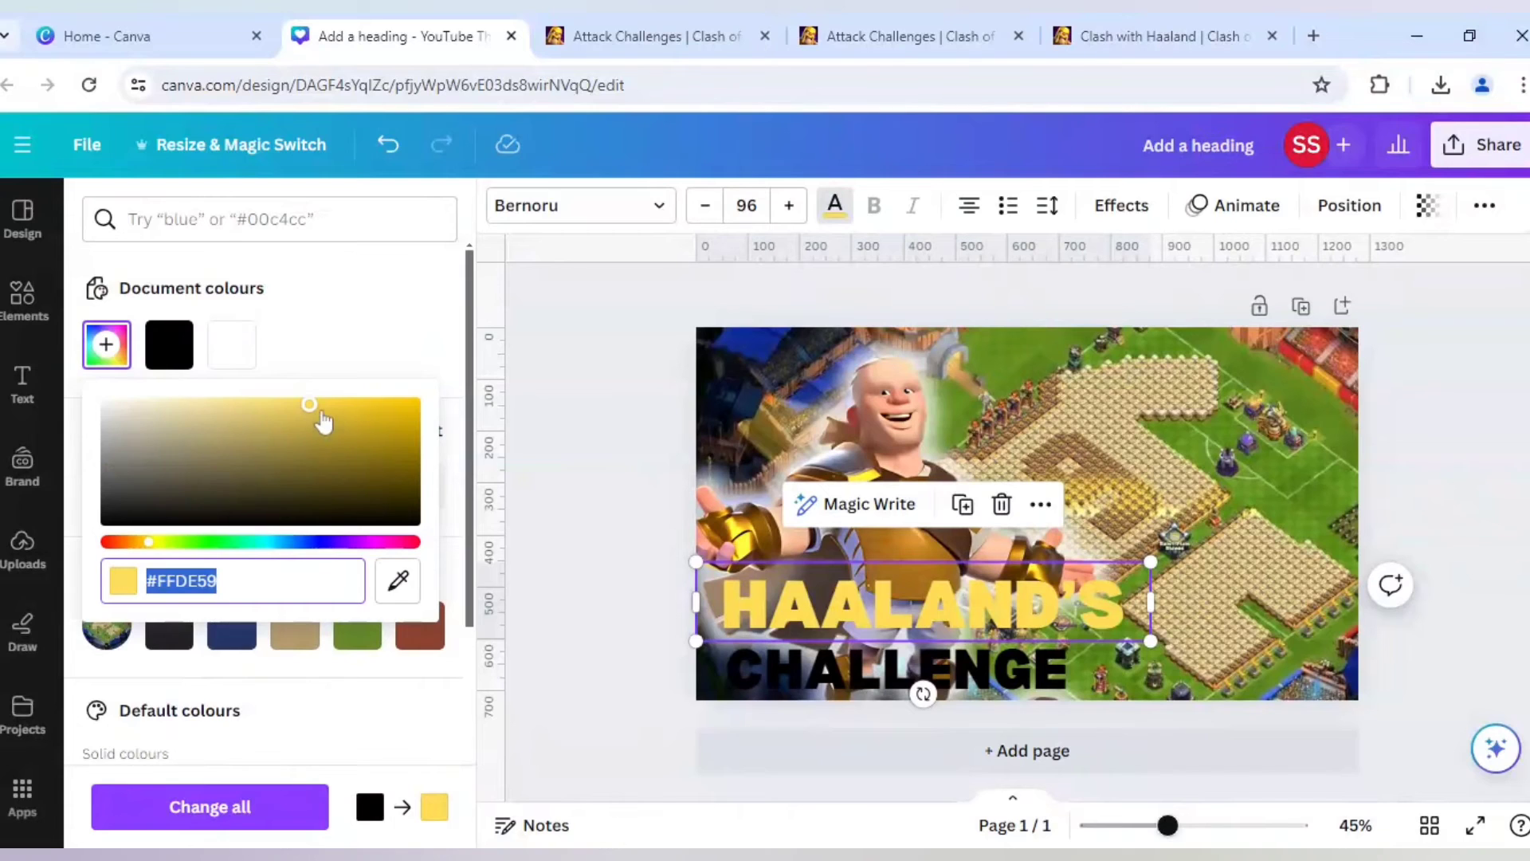
left_click_drag(335, 405, 410, 404)
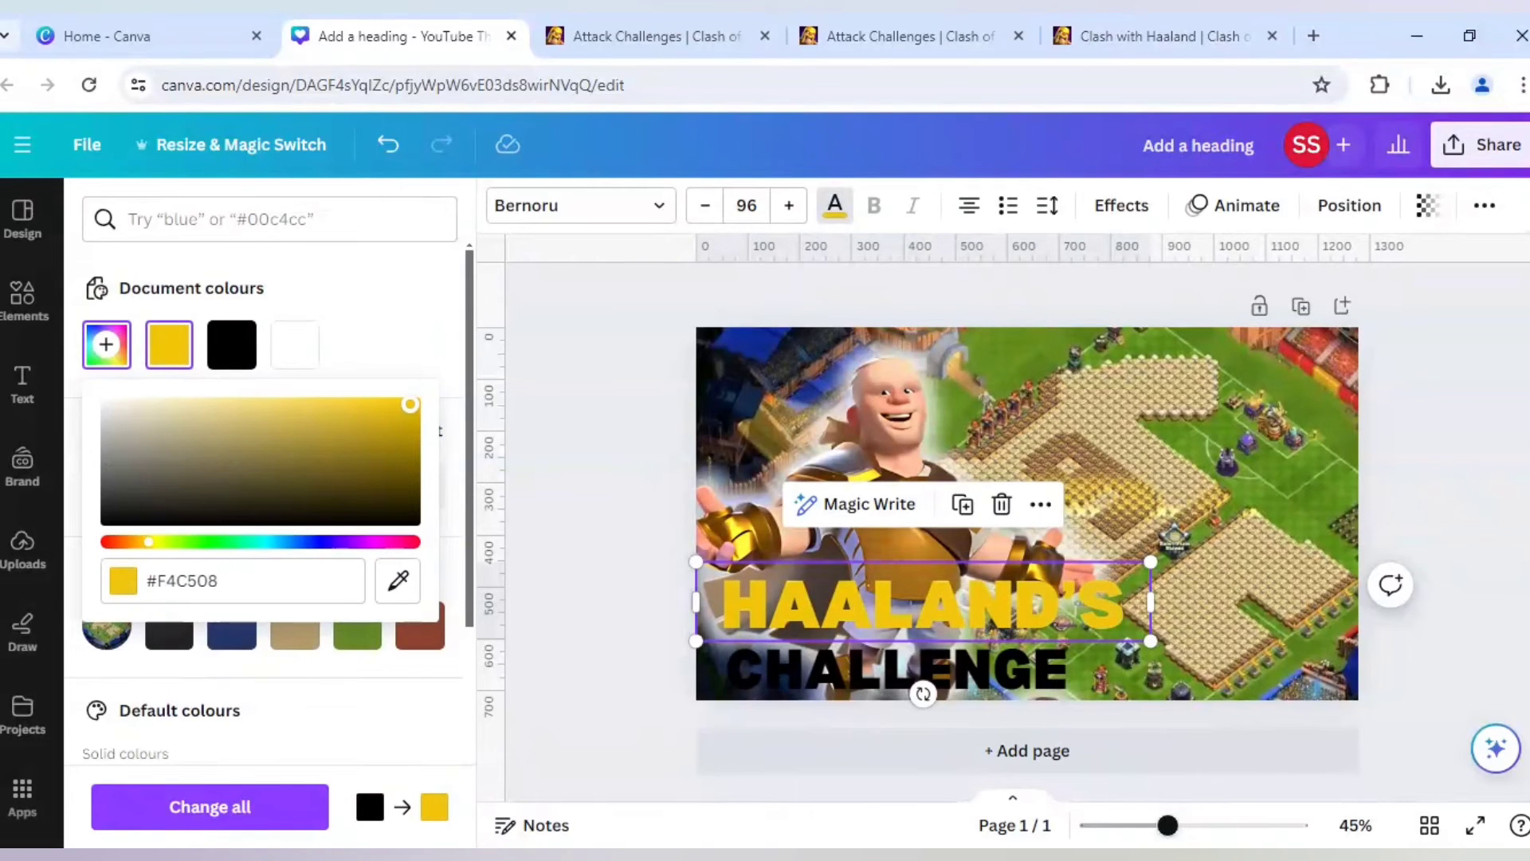
- Colour the CHALLENGE text white
left_click(788, 653)
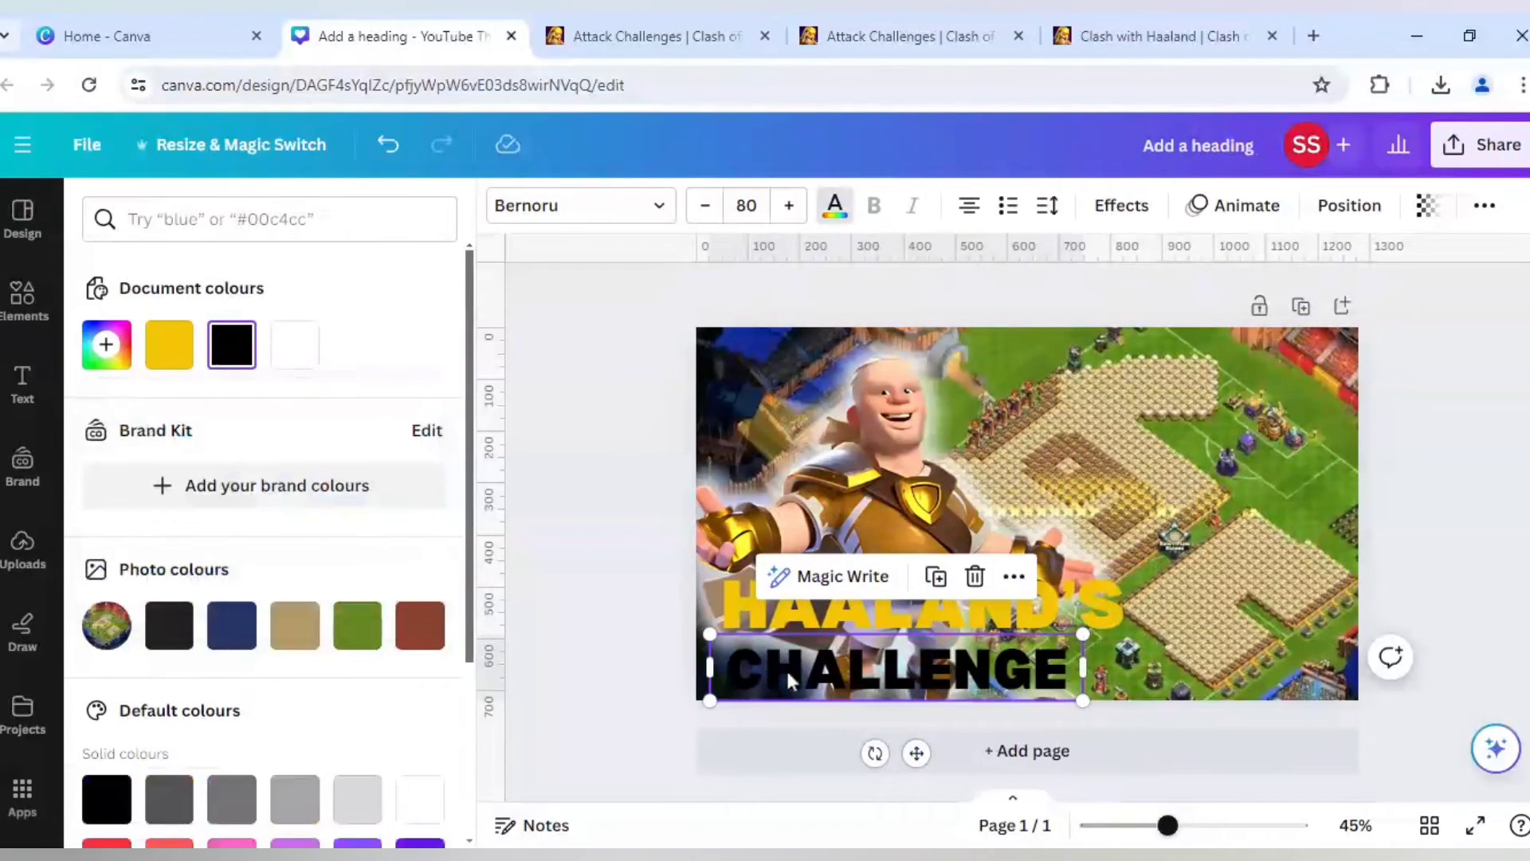
left_click(312, 356)
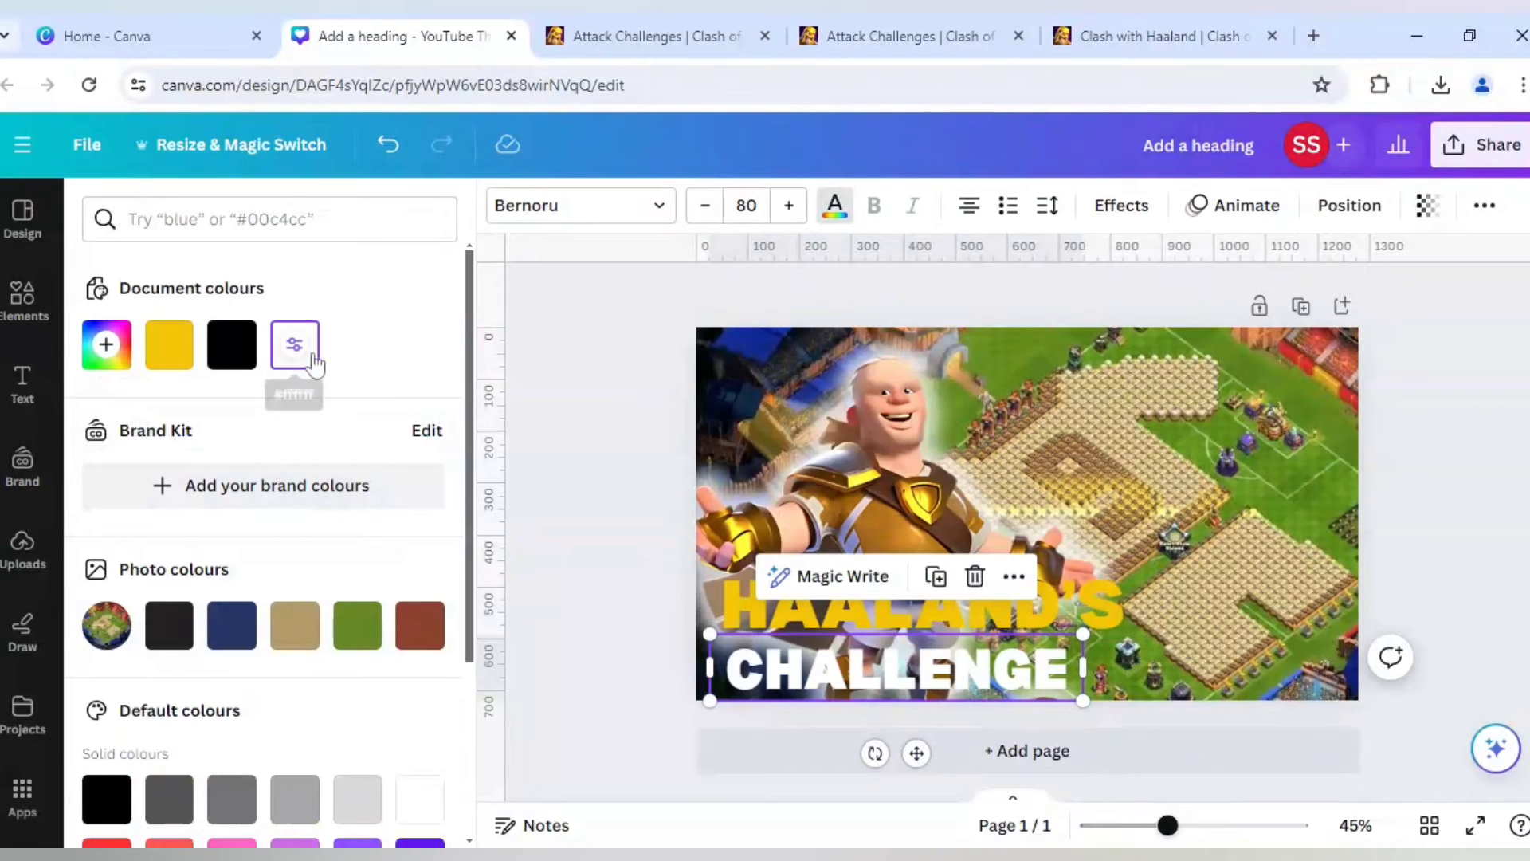
left_click(590, 671)
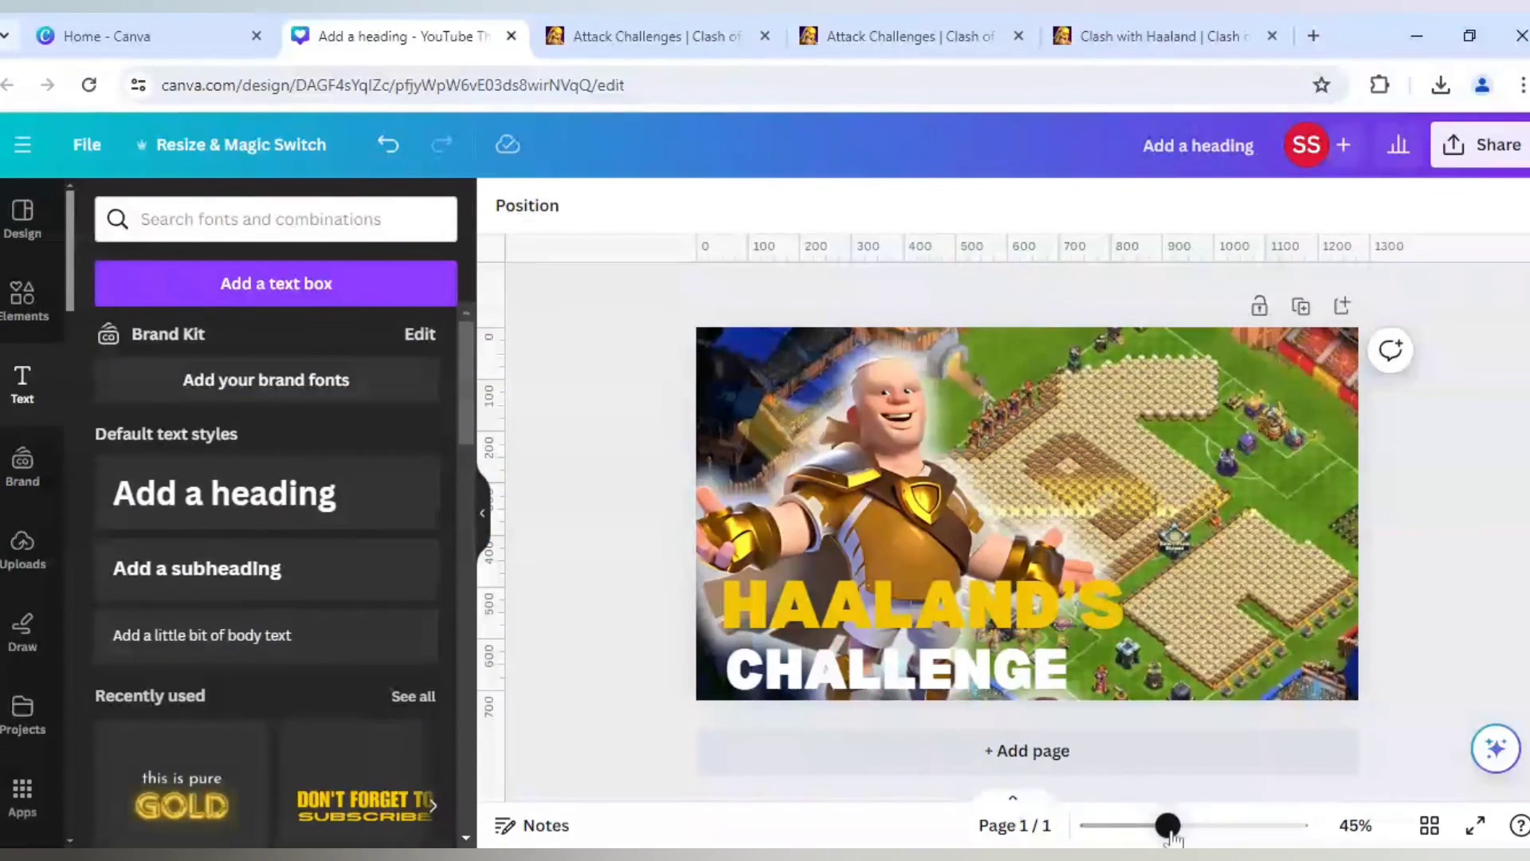
- Give the HAALAND'S text a black Outline effect with a thickness of about 125
left_click_drag(1168, 825, 1141, 828)
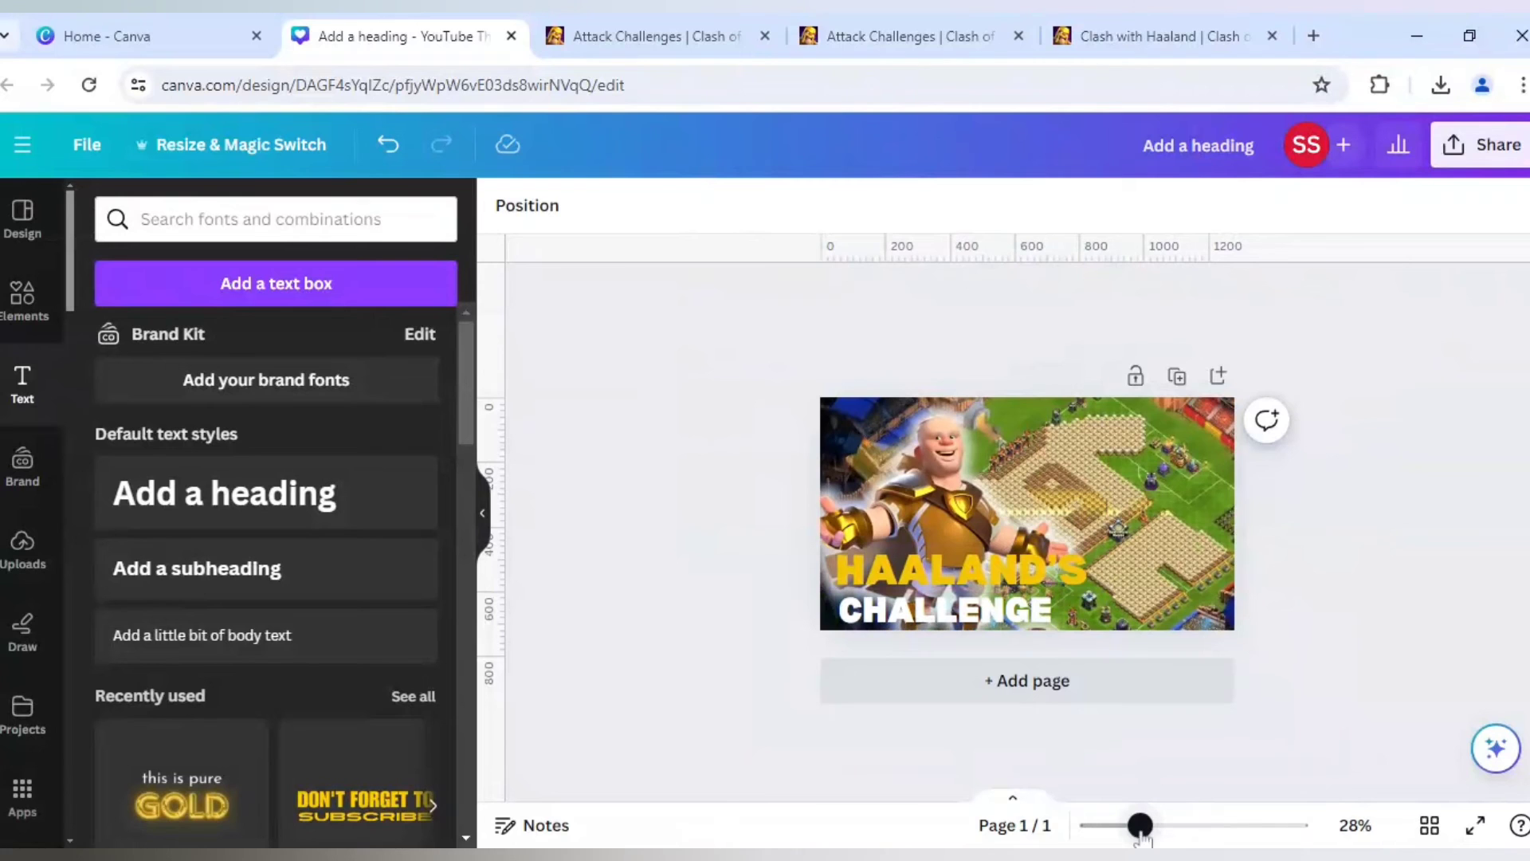
left_click_drag(1141, 827, 1165, 827)
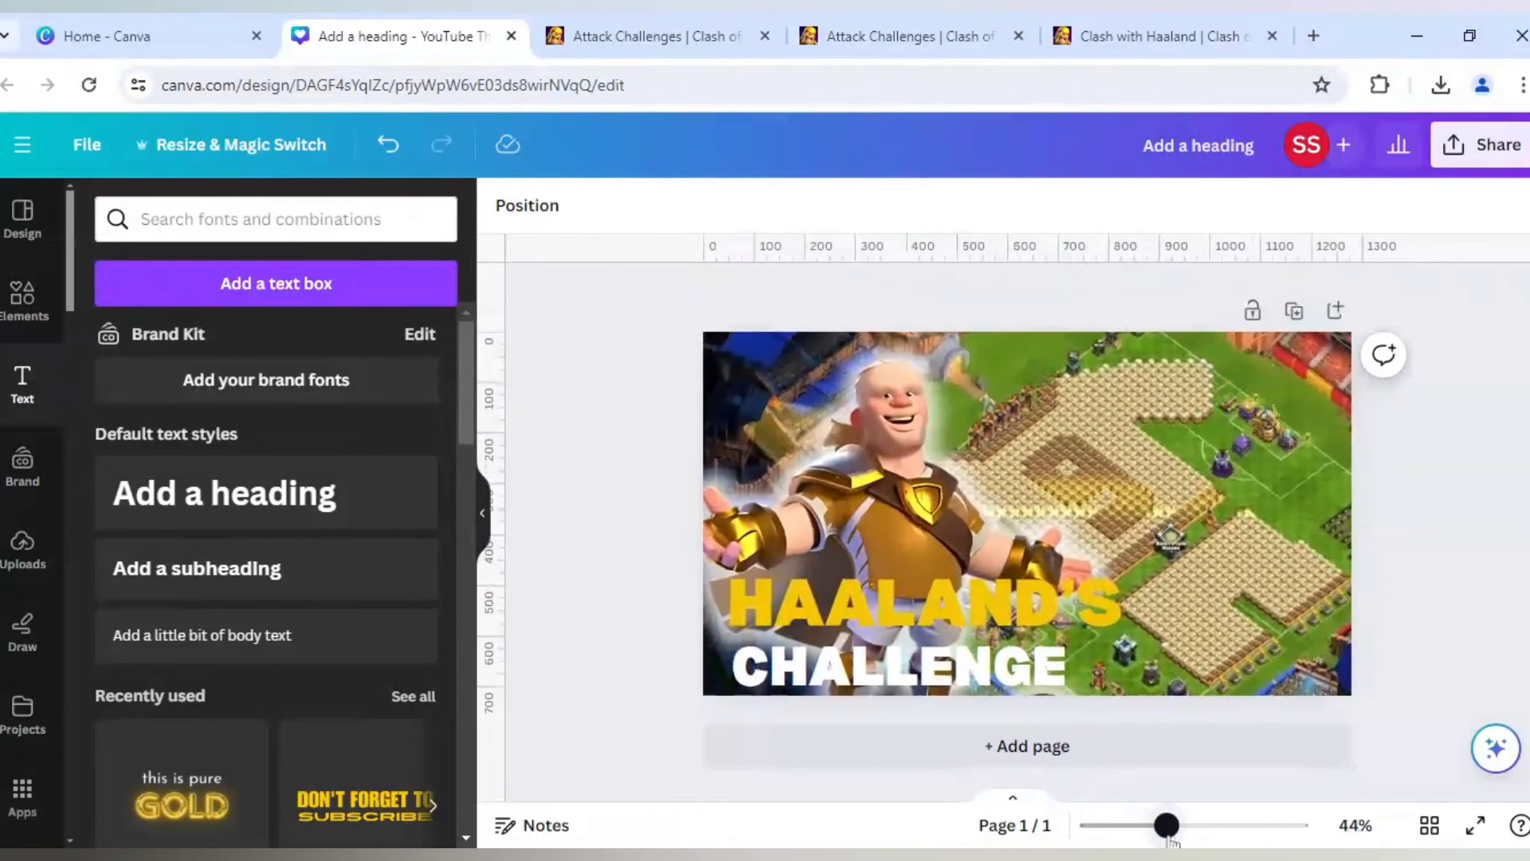
left_click(1019, 617)
left_click(1124, 206)
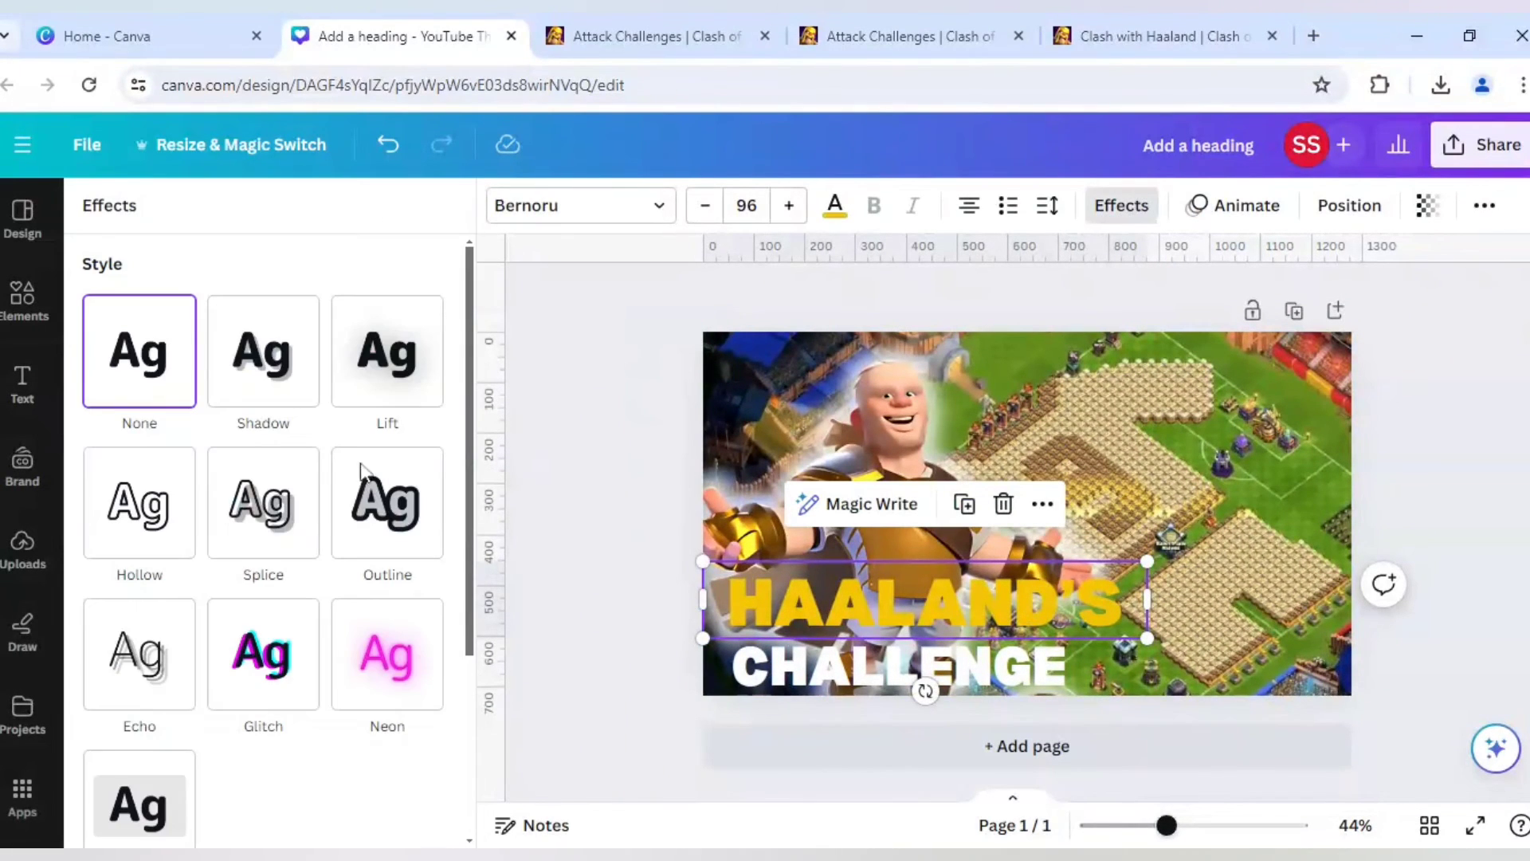
left_click(397, 522)
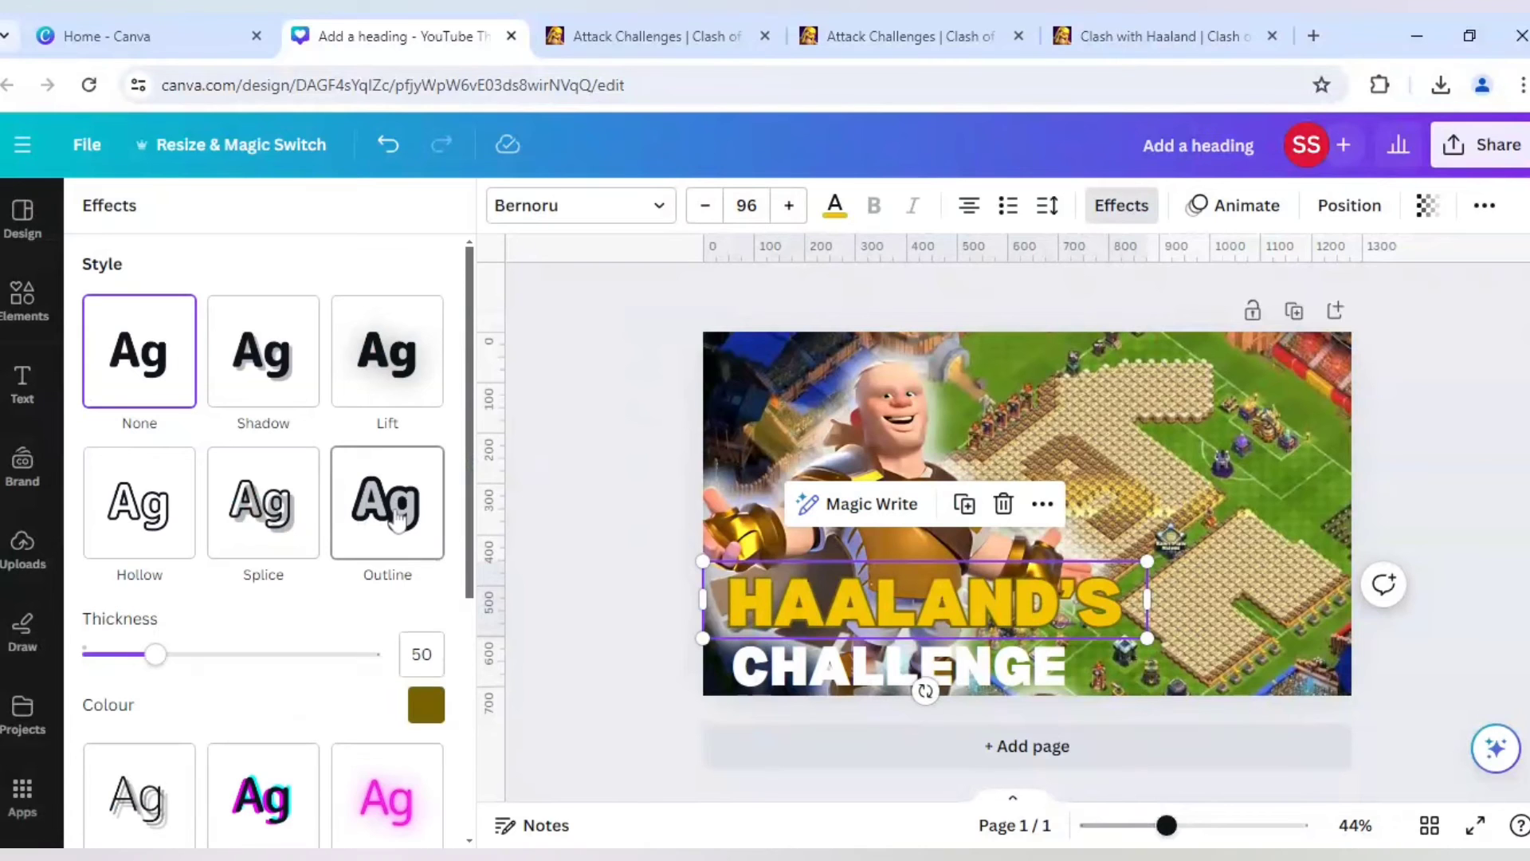
scroll(414, 574, "down", 2)
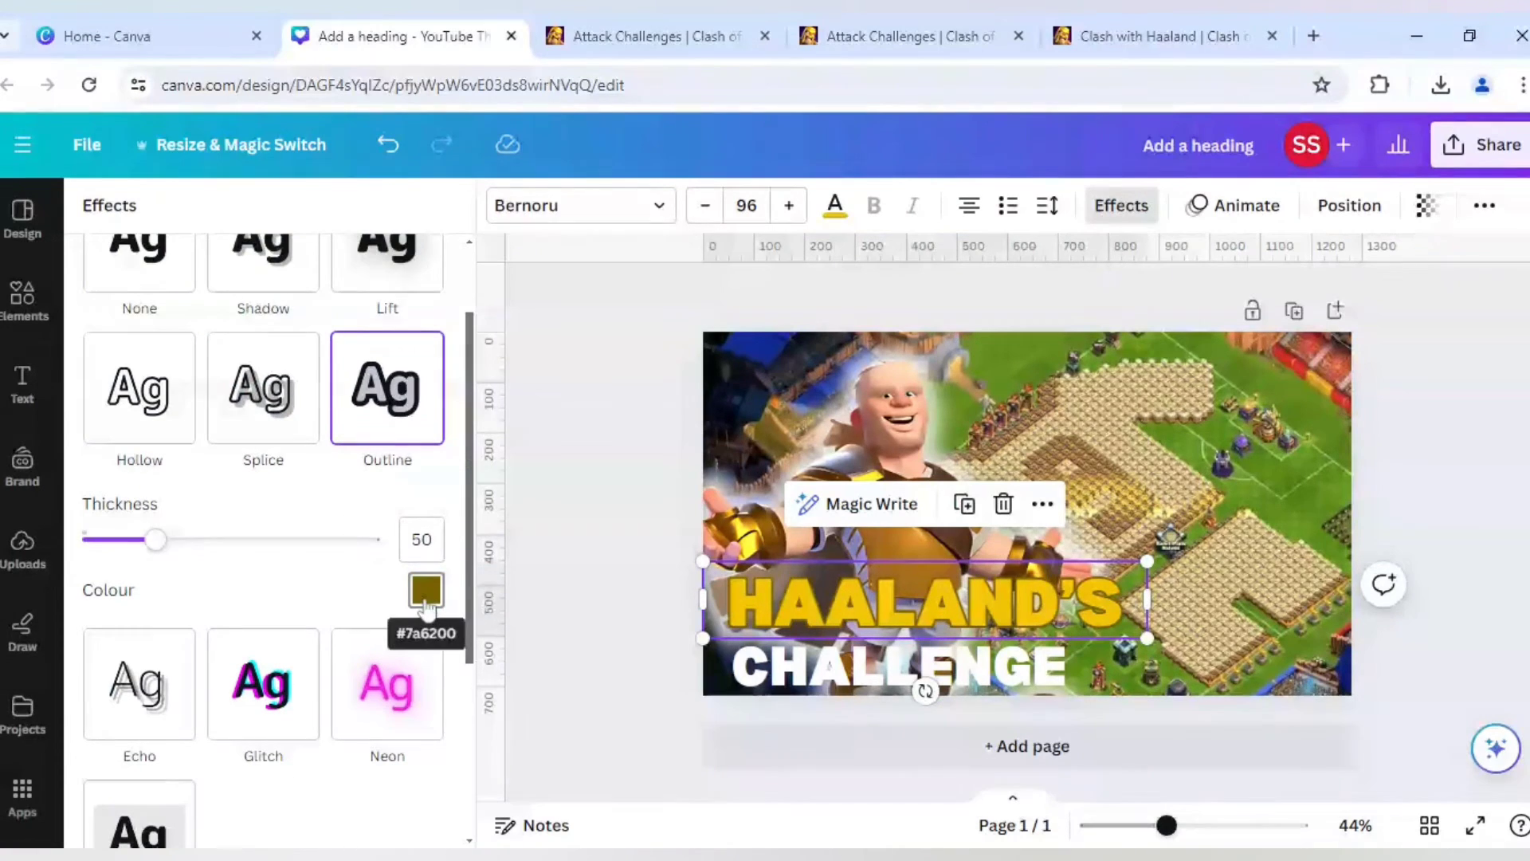
left_click(425, 597)
scroll(239, 446, "down", 3)
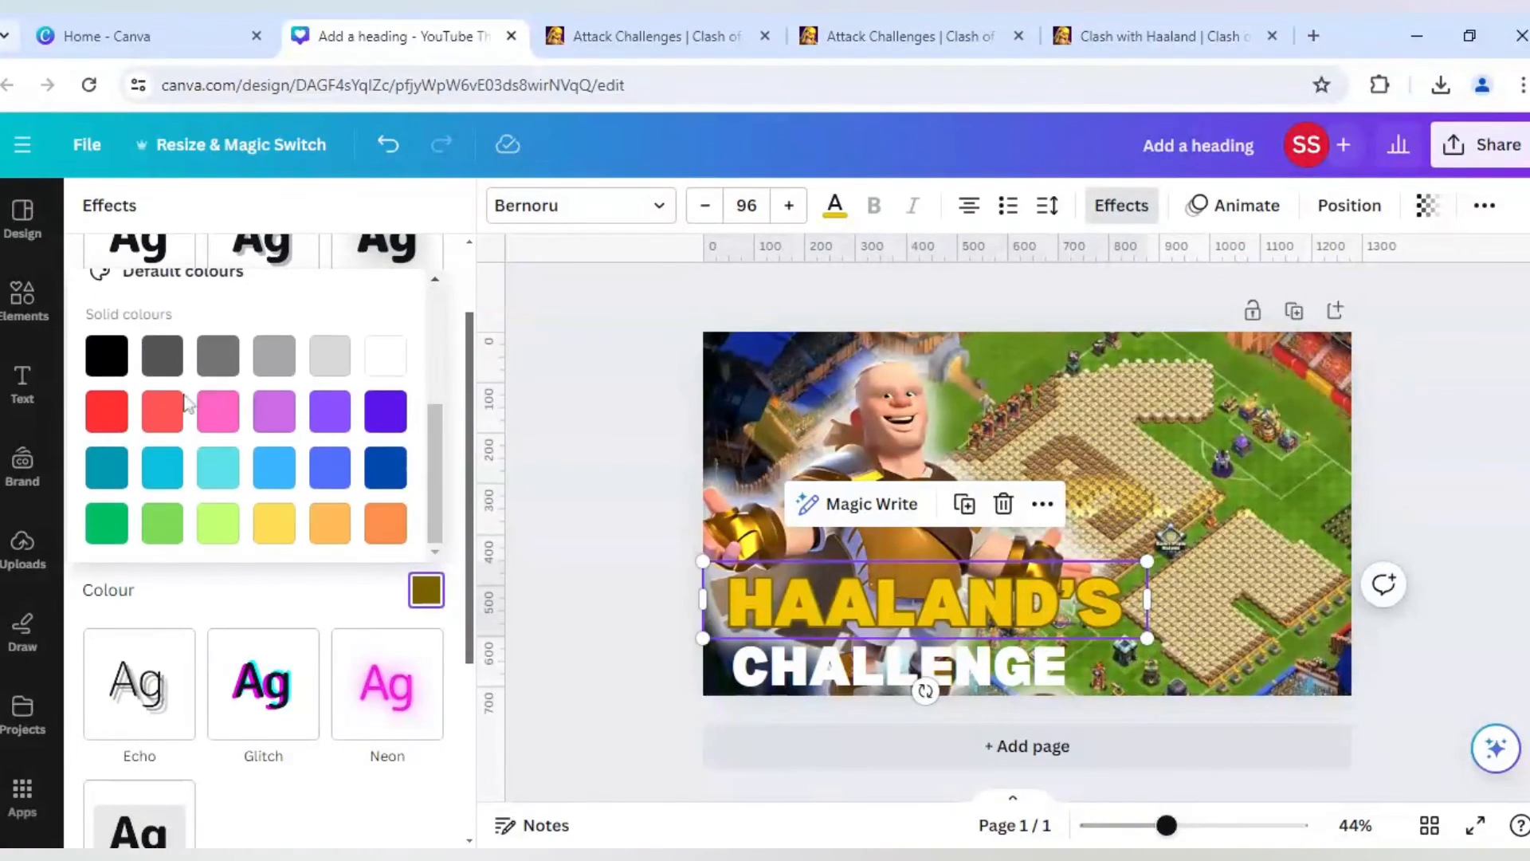
left_click(106, 355)
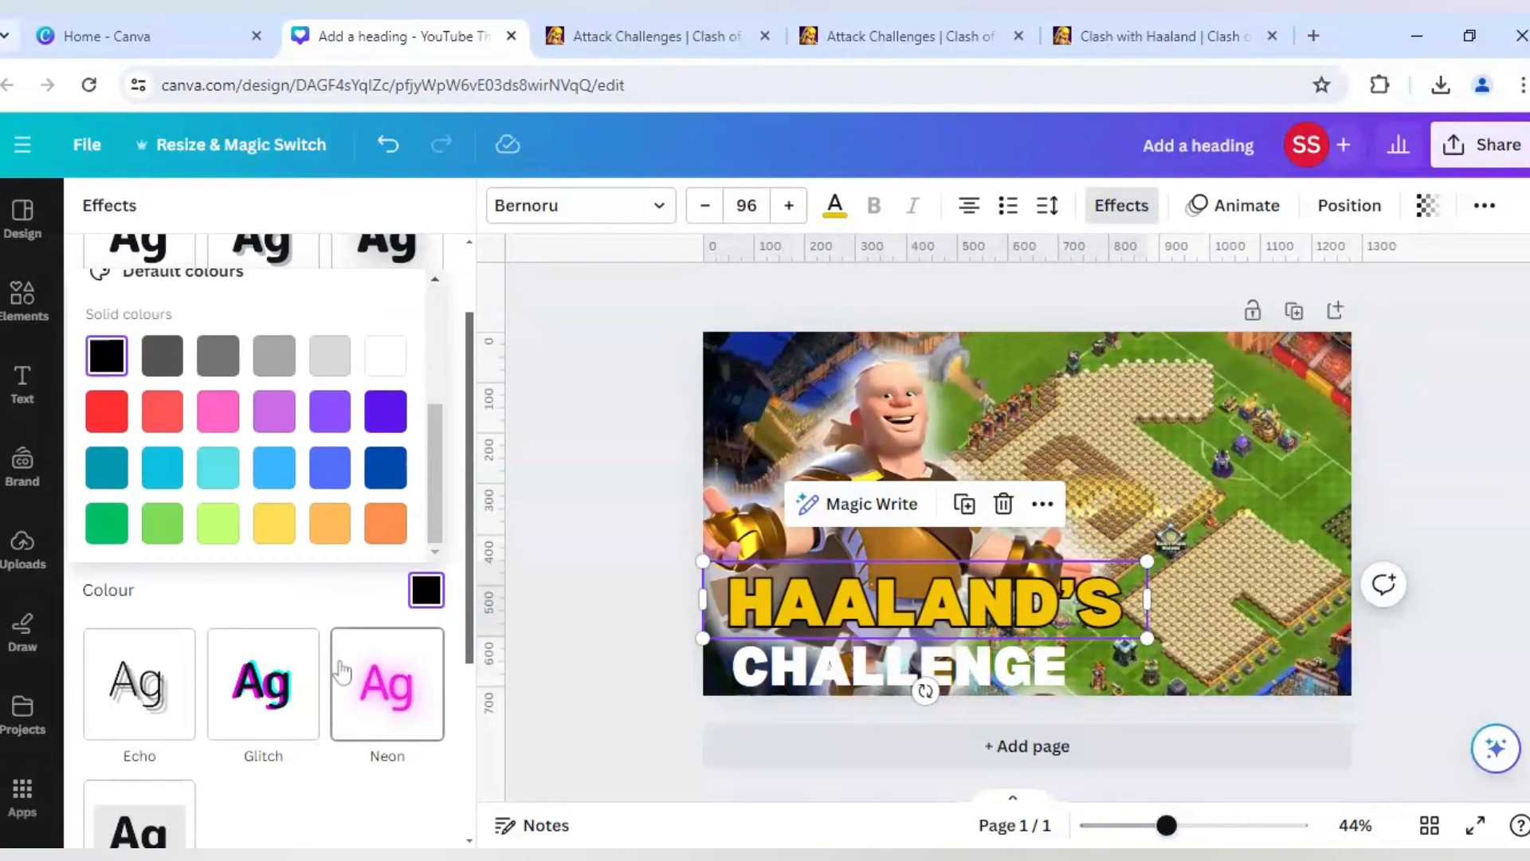
left_click(318, 608)
left_click_drag(160, 541, 276, 567)
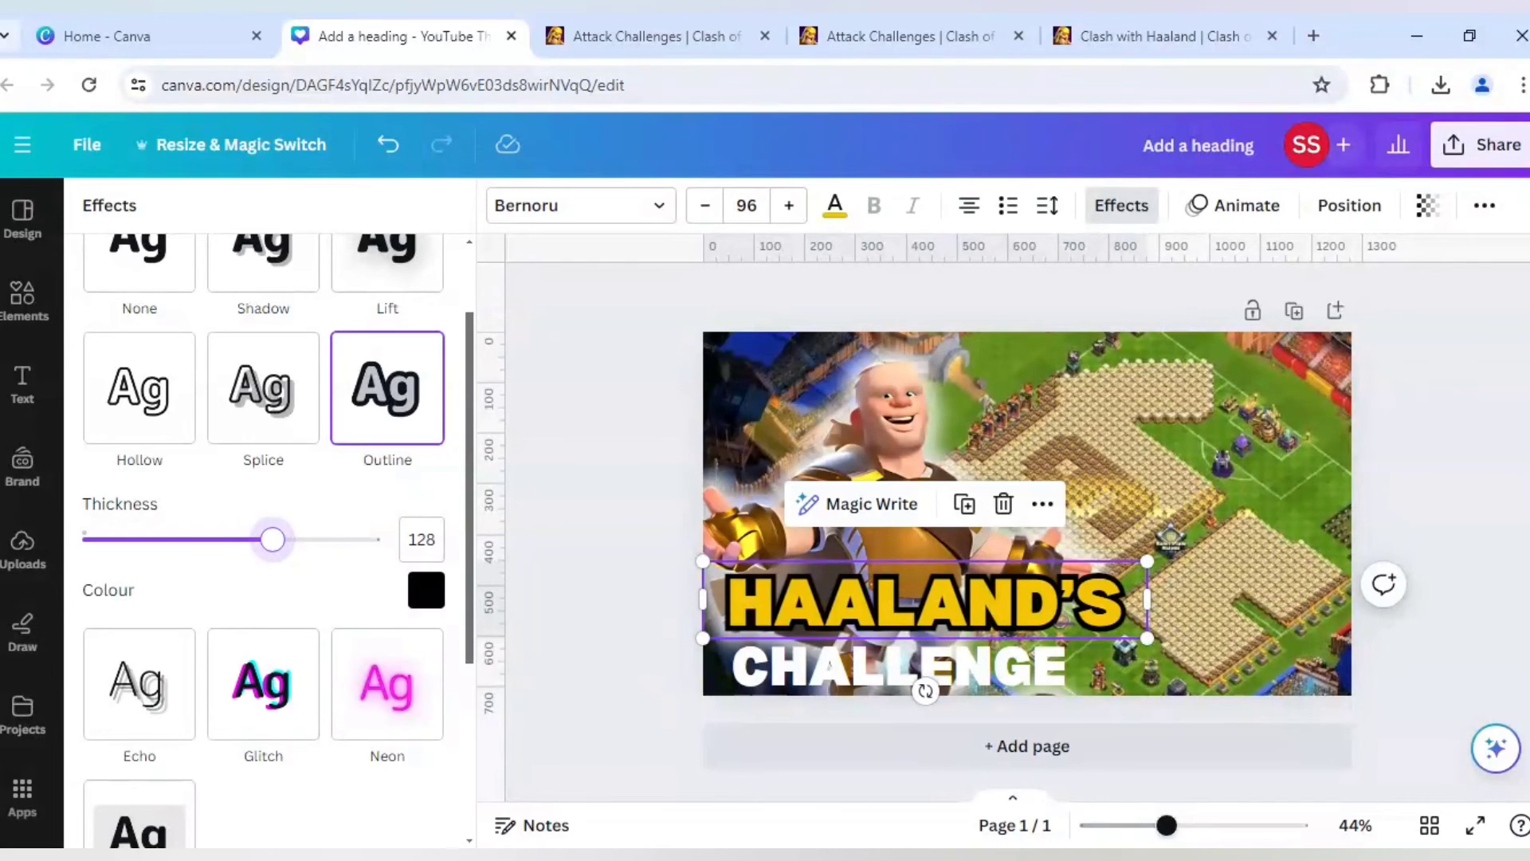
left_click_drag(272, 539, 268, 540)
- Give the CHALLENGE text a black Outline effect with a thickness of 125
left_click(765, 675)
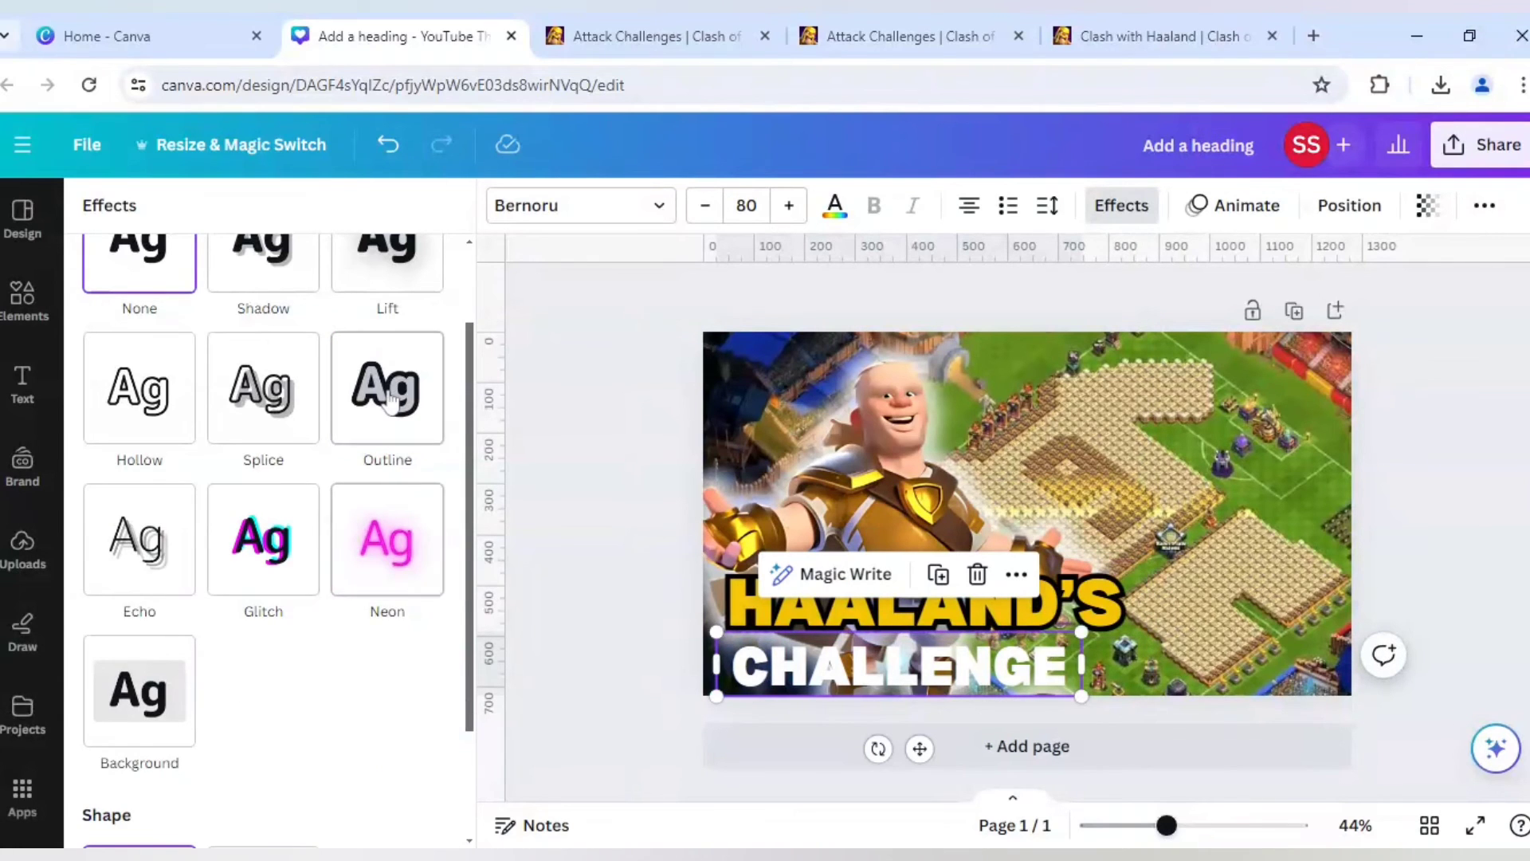
left_click(402, 399)
left_click(430, 591)
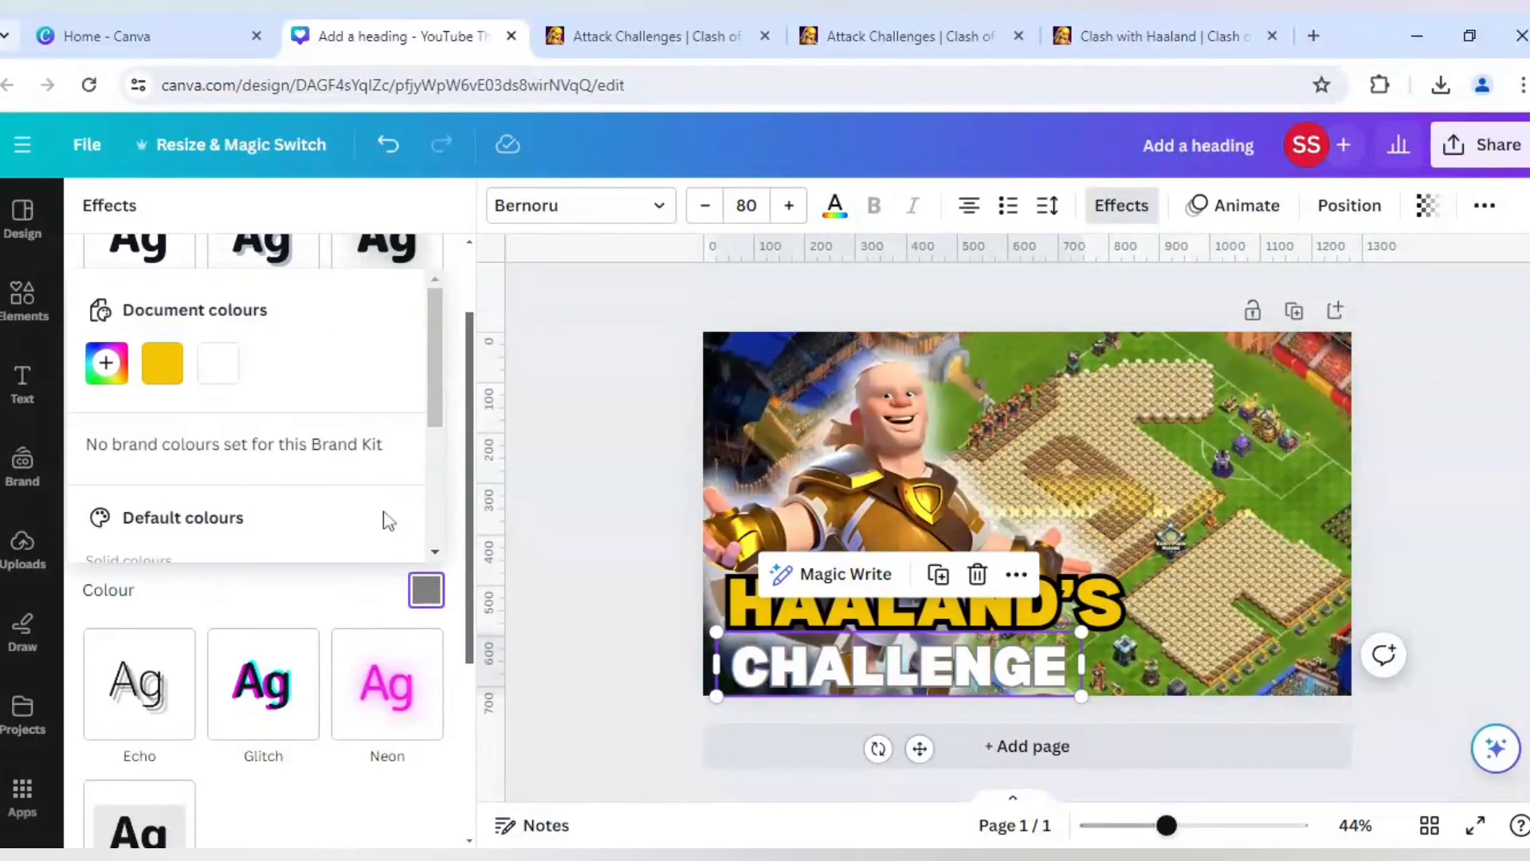
scroll(311, 463, "down", 2)
left_click(108, 490)
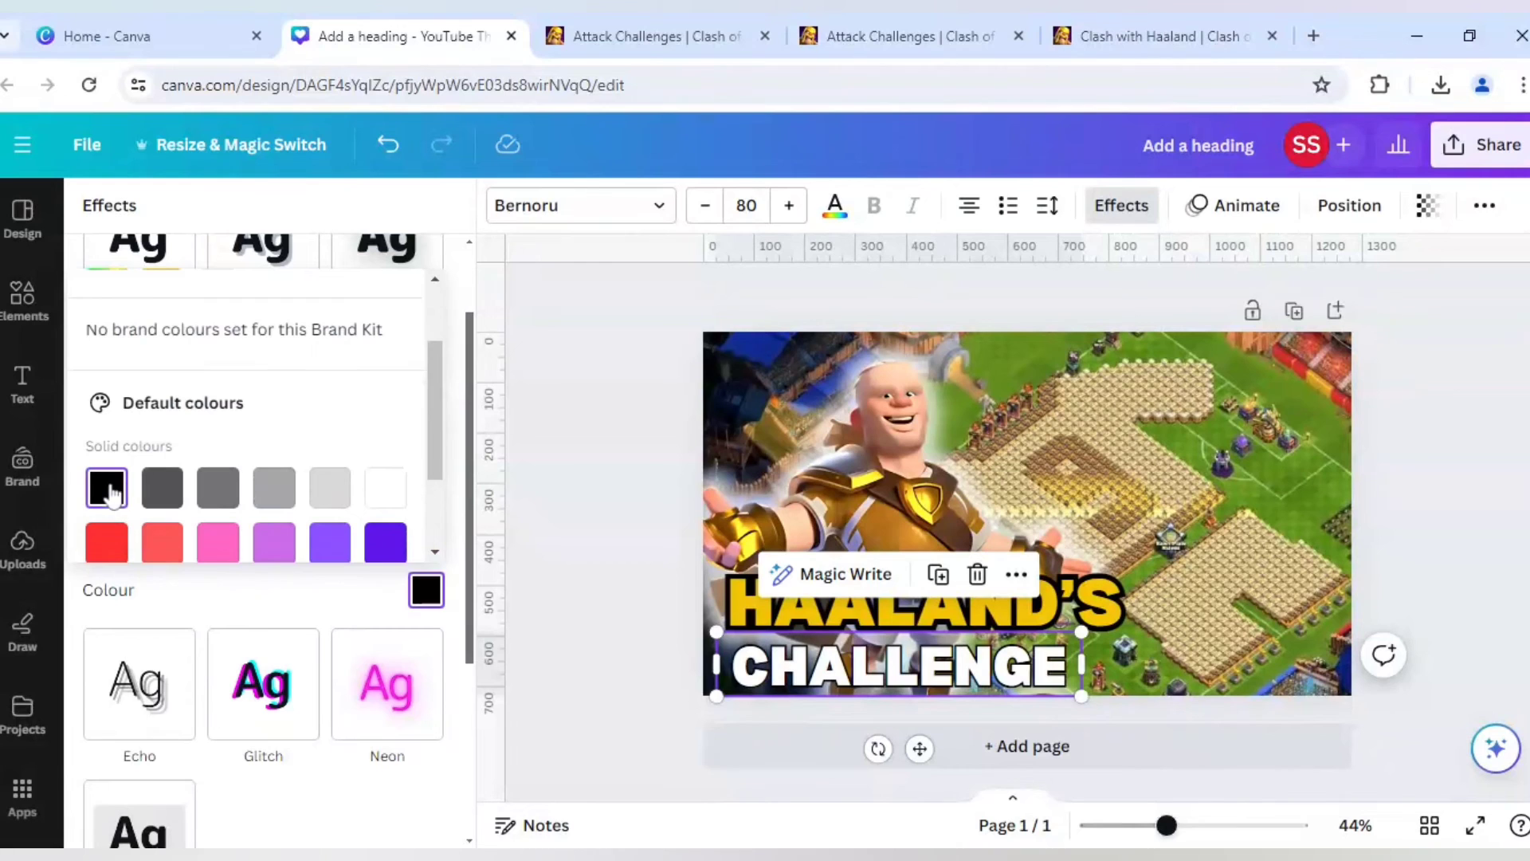
left_click(336, 596)
left_click(422, 539)
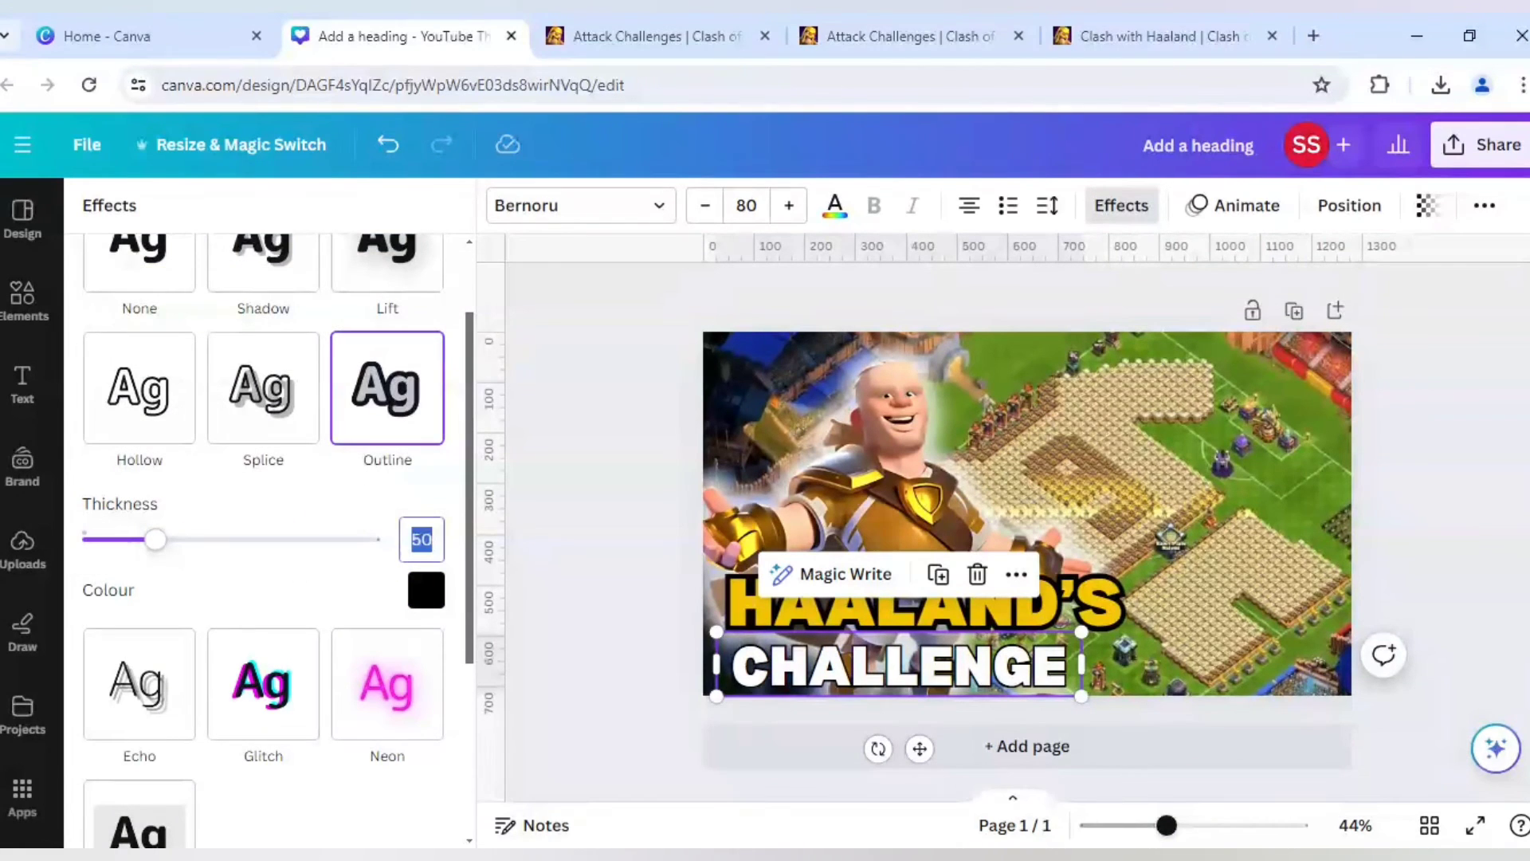
type("12")
left_click(343, 583)
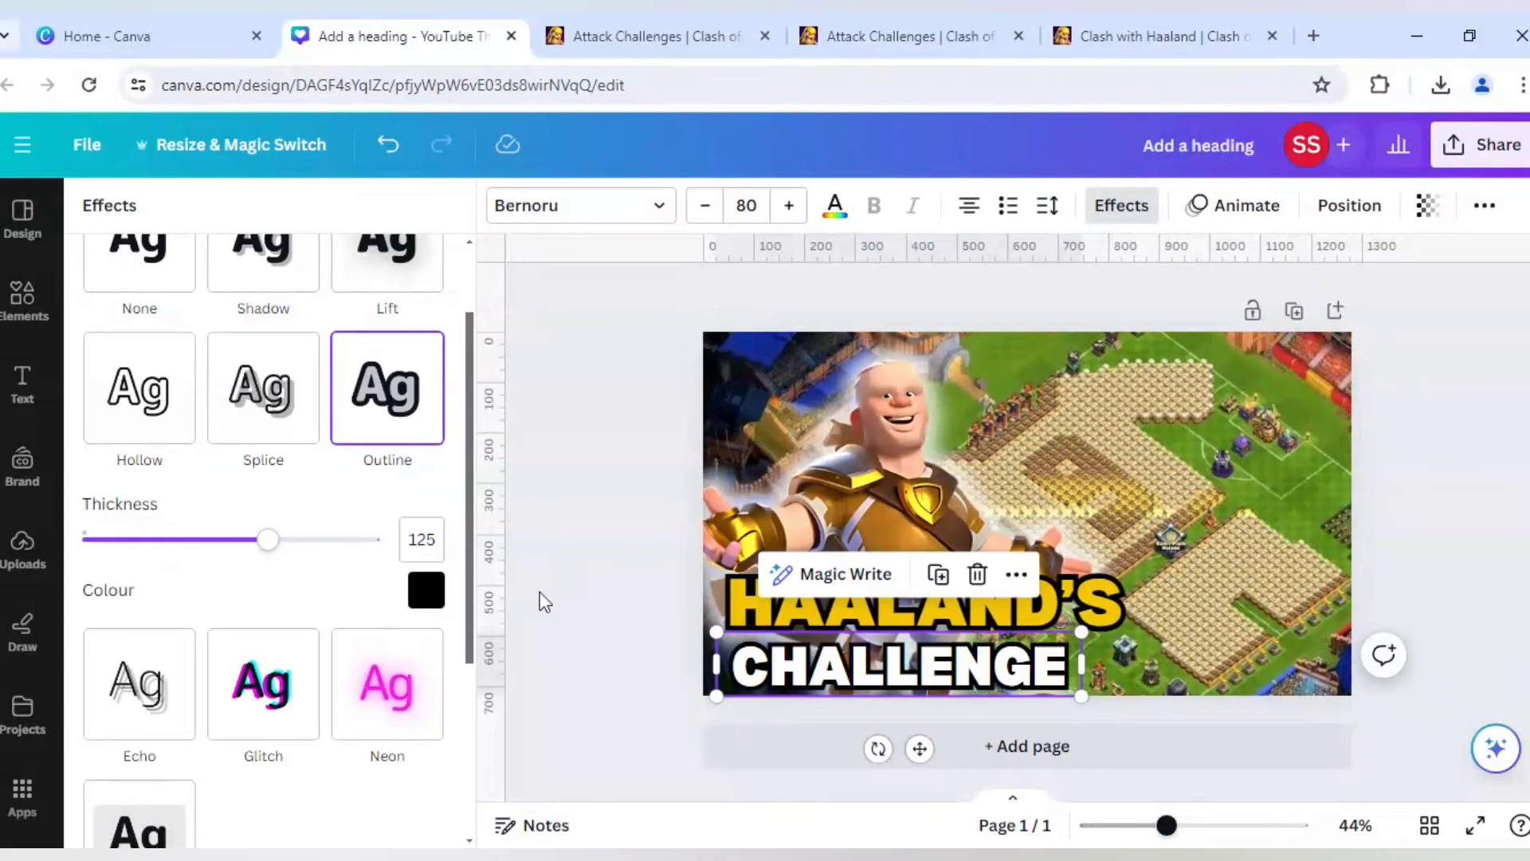
left_click(560, 622)
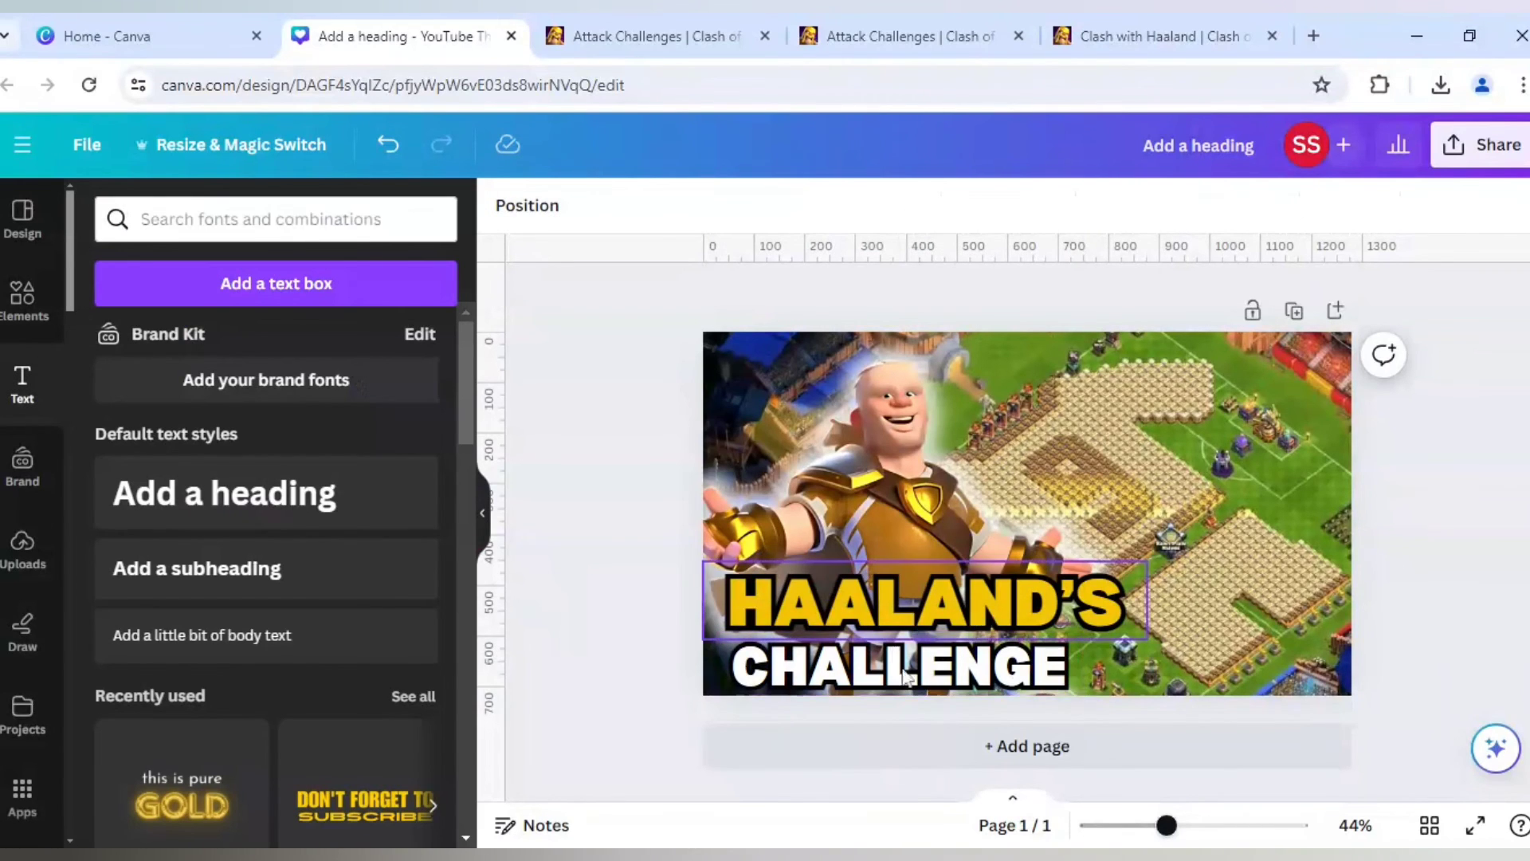
- Search the elements for "soccer ball" and add the first shaded black-and-white ball graphic to the page
left_click(24, 297)
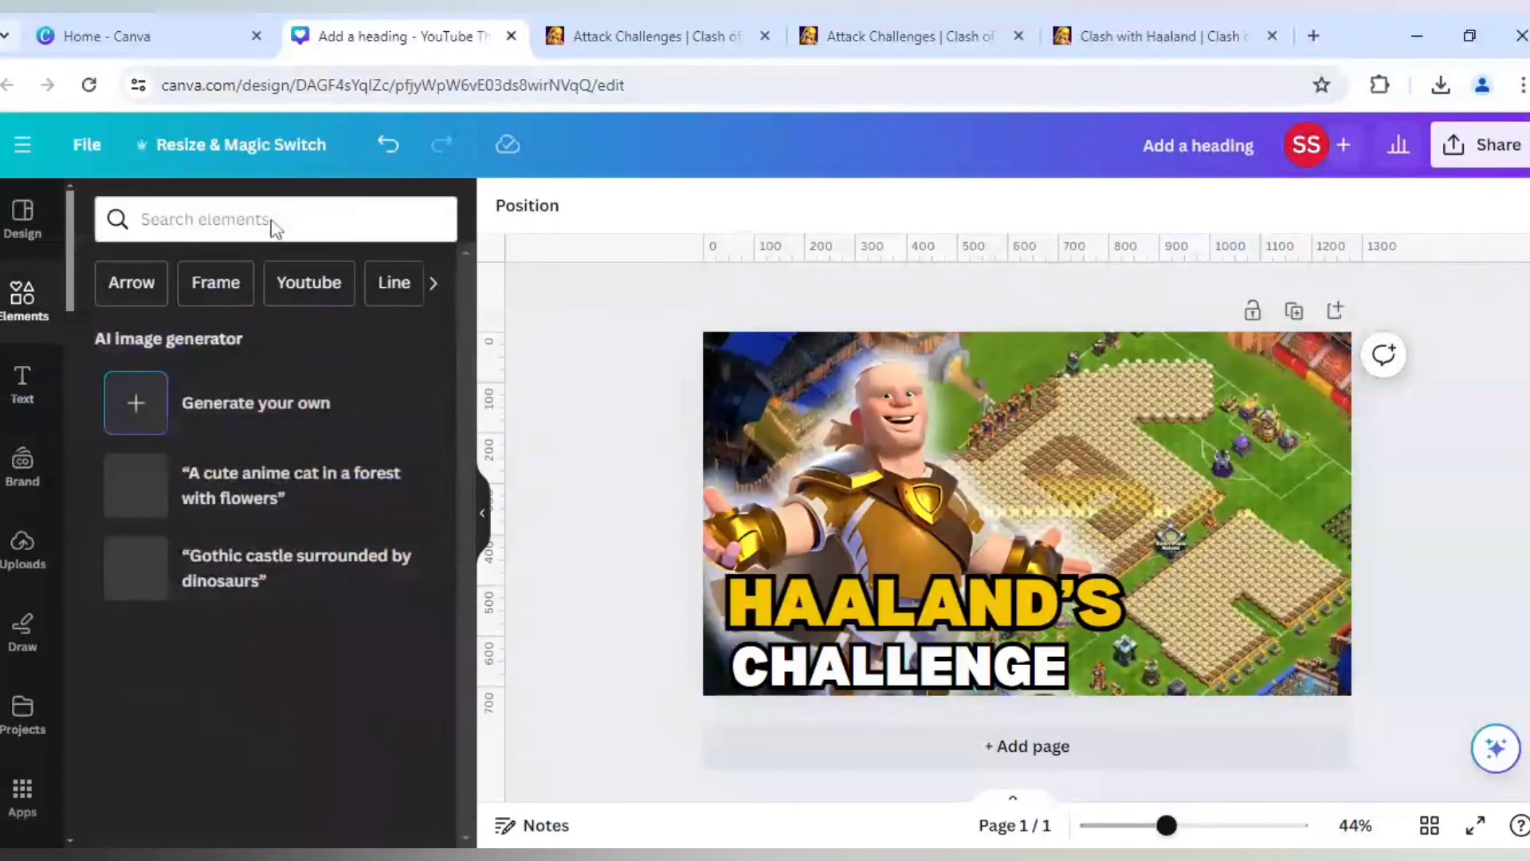
left_click(275, 227)
type("s")
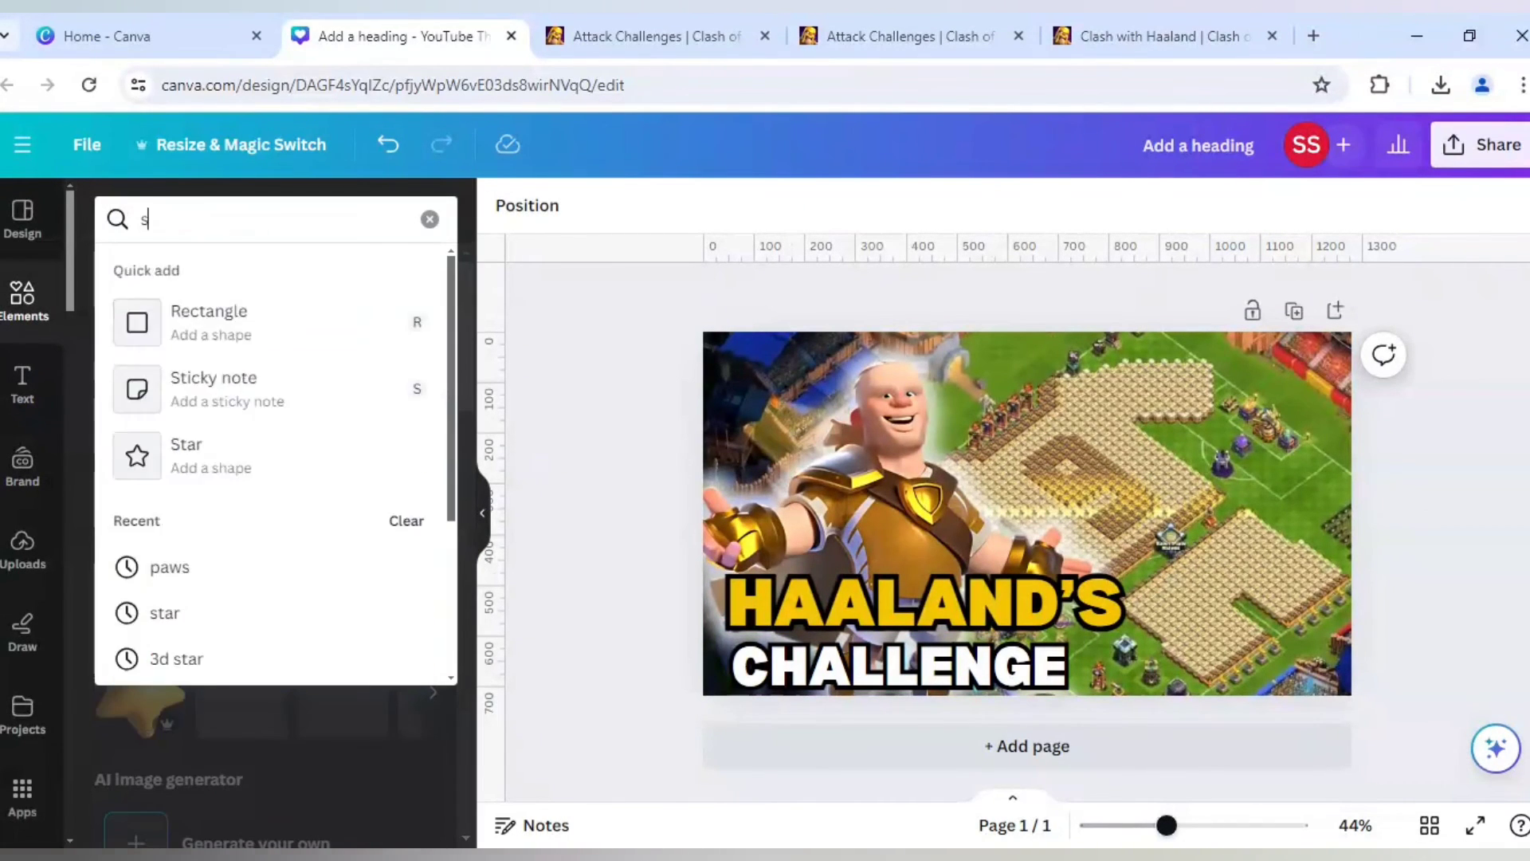
type("occer ball")
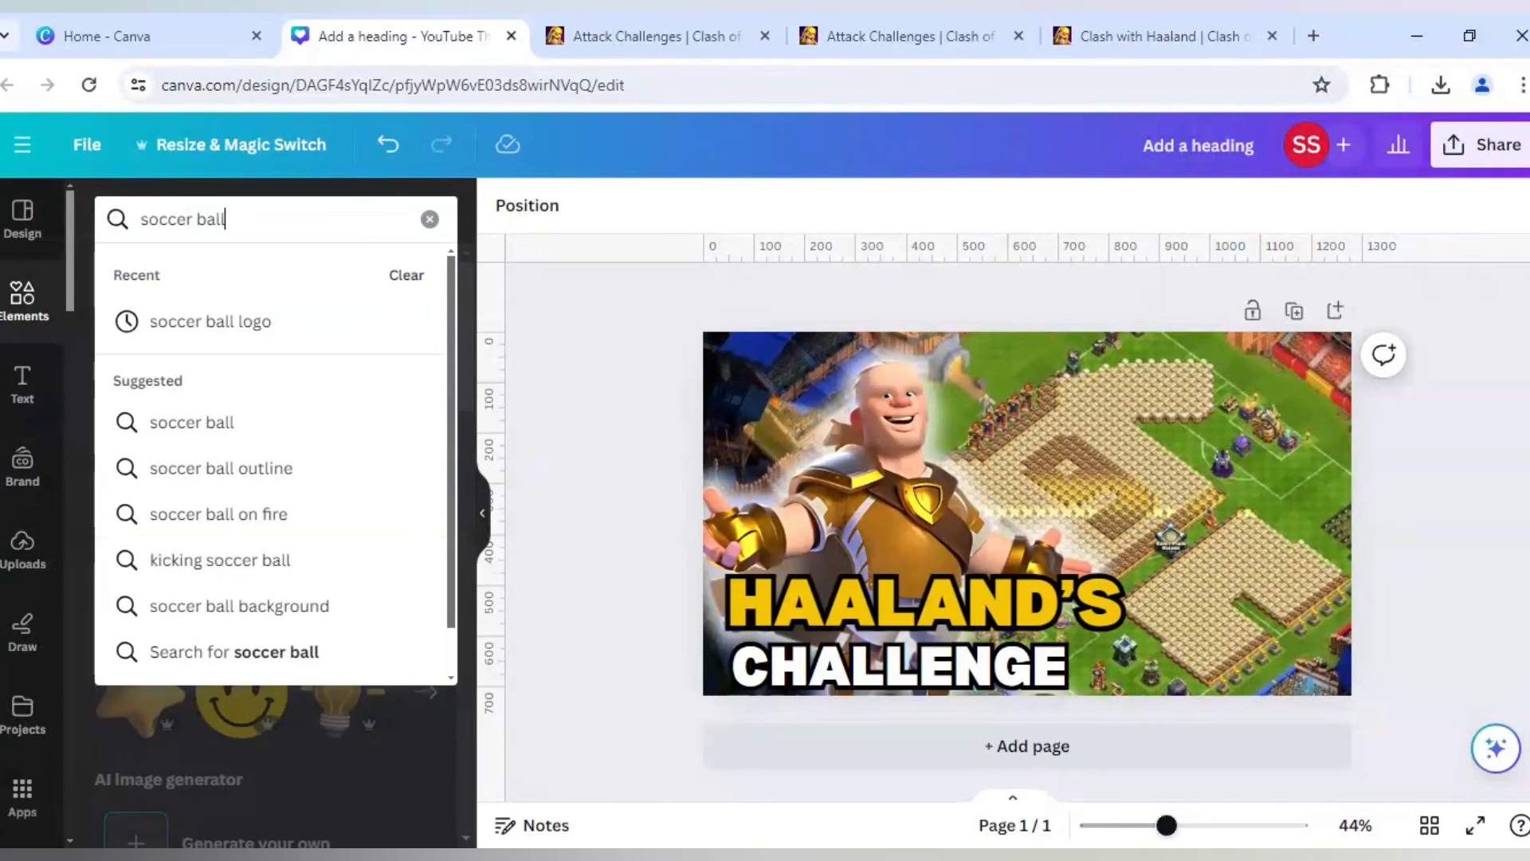
left_click(174, 426)
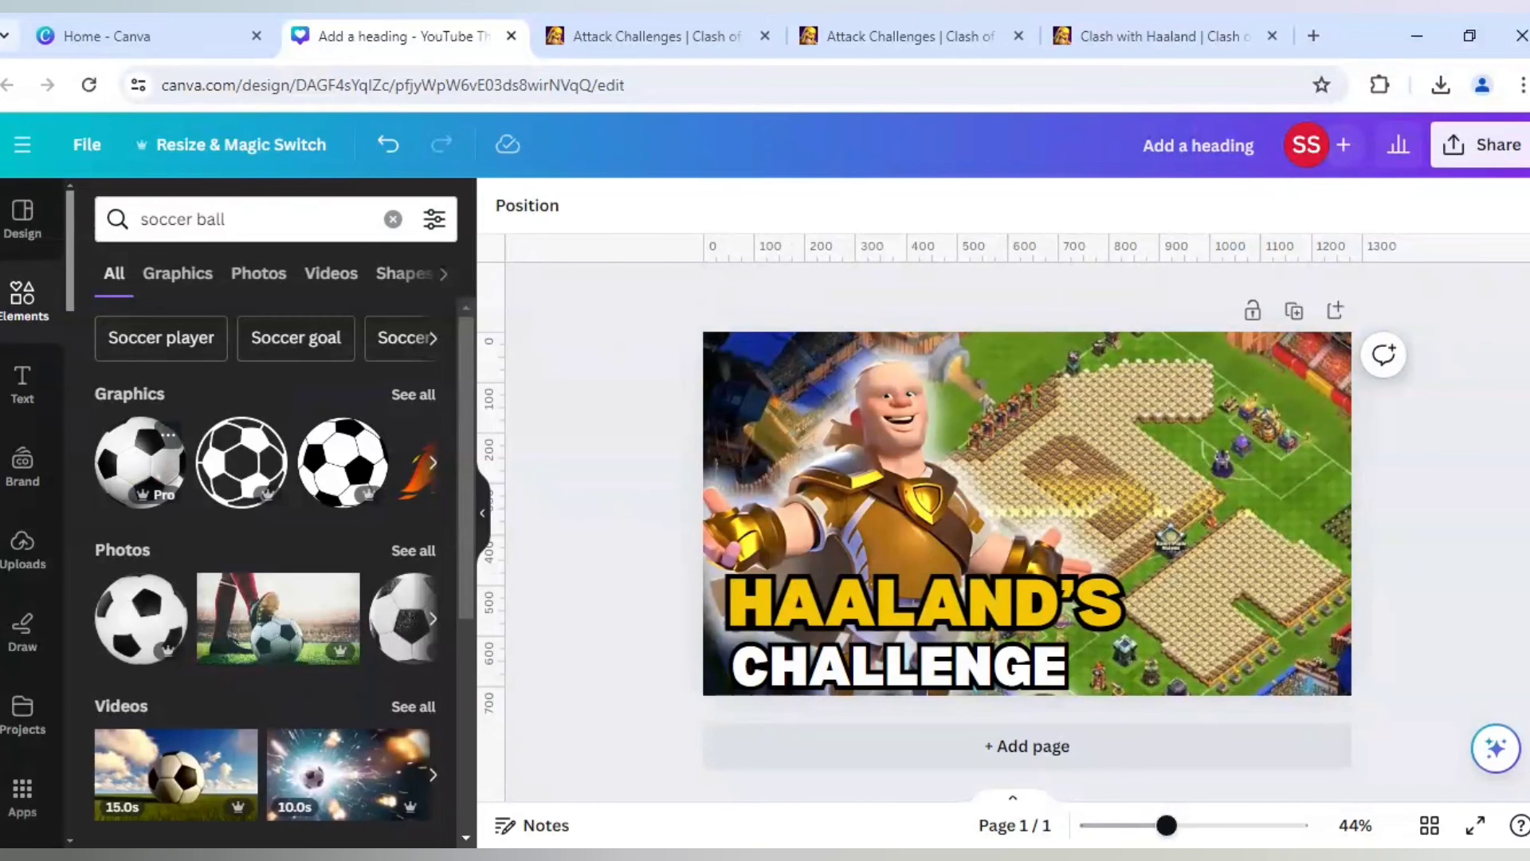
left_click(139, 461)
- Shrink the soccer ball and place it just right of the title text near the page's lower edge
left_click_drag(887, 352, 1035, 519)
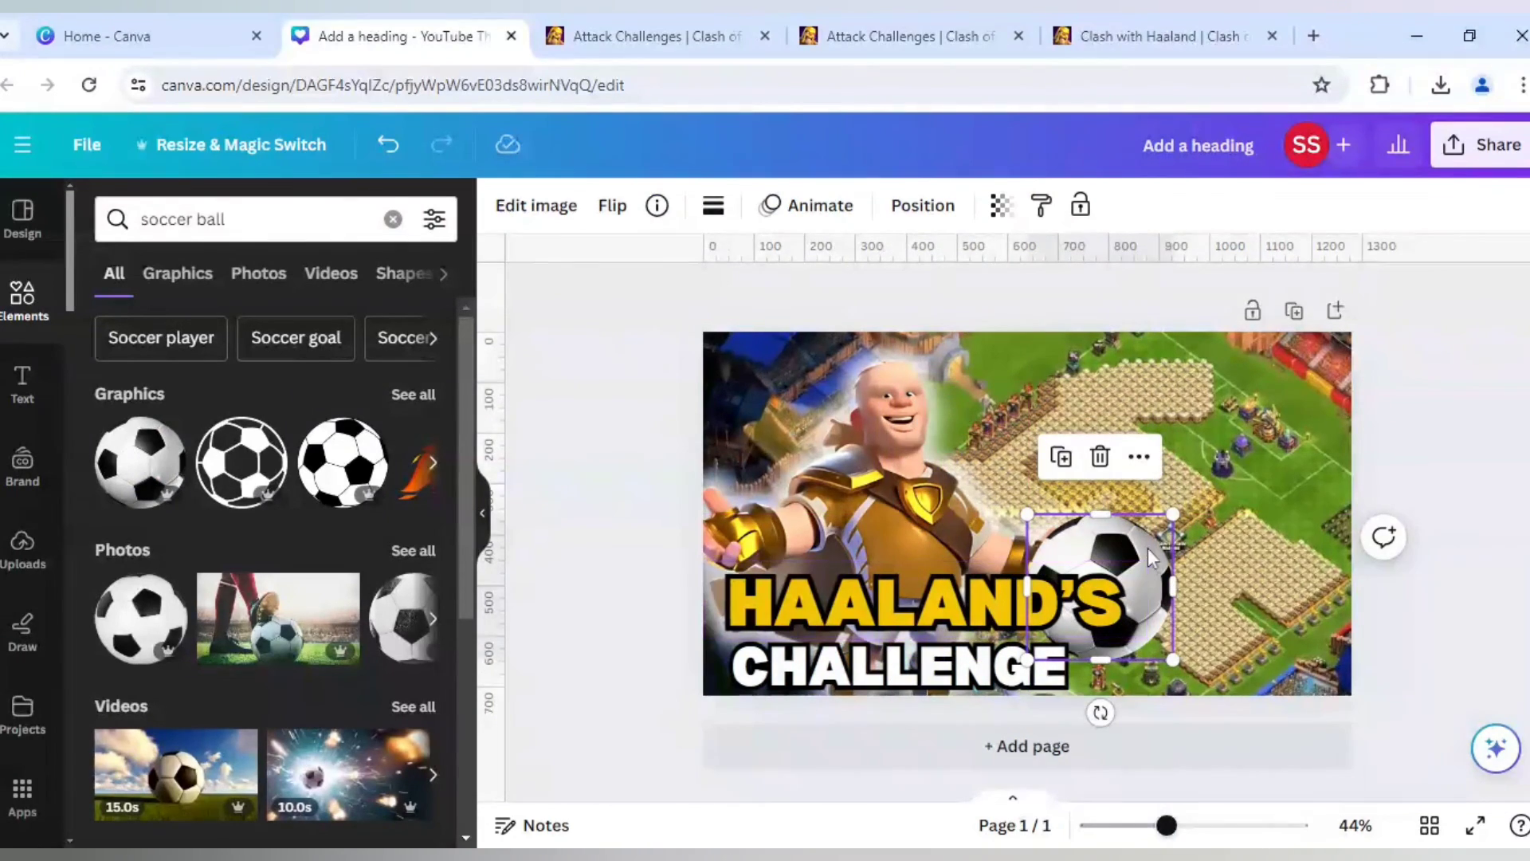
left_click_drag(1148, 547, 1236, 590)
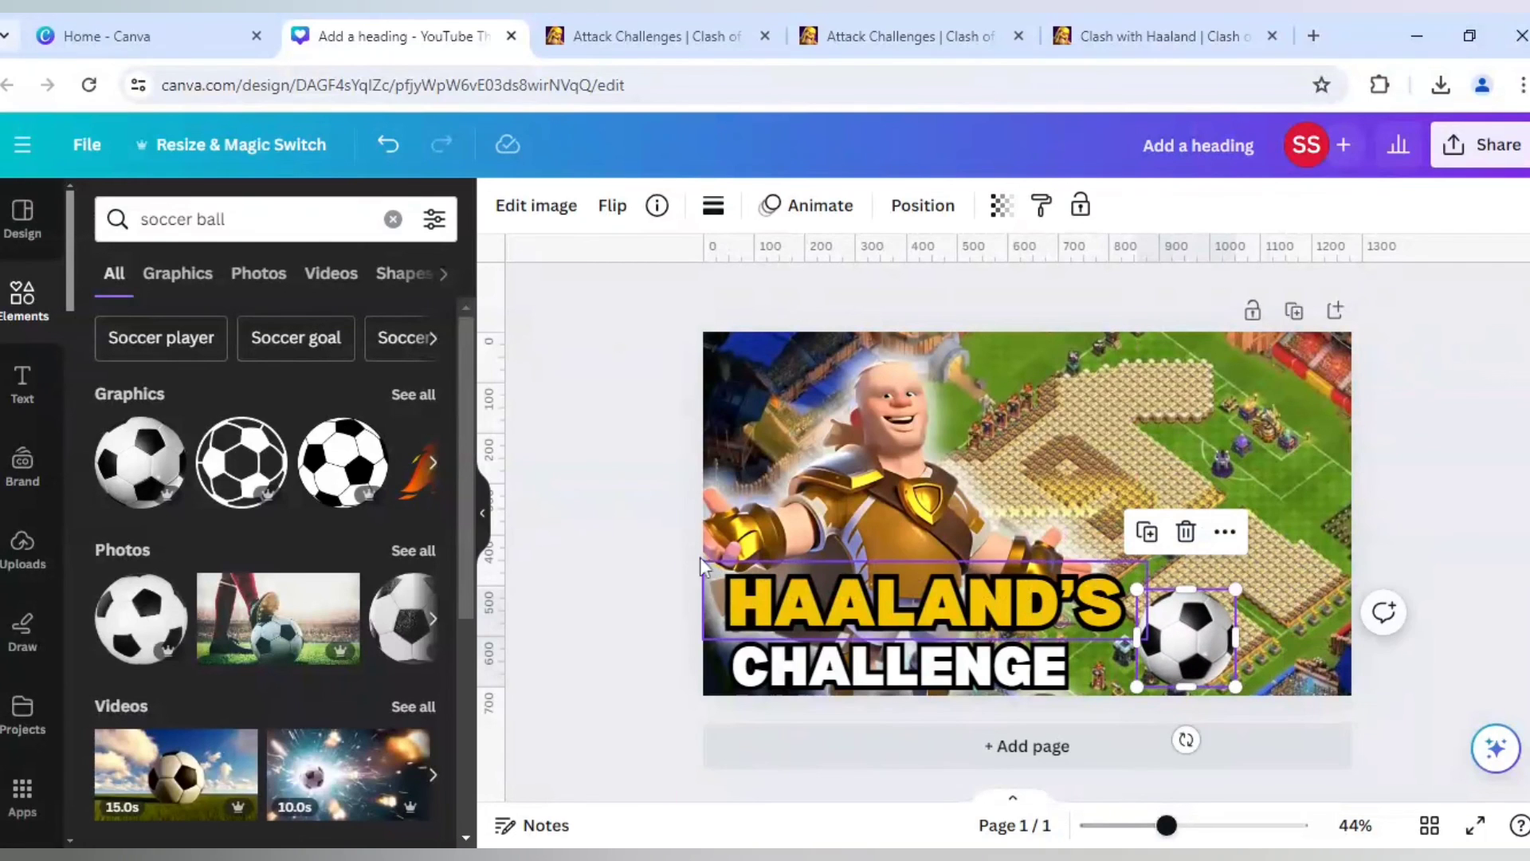
left_click(645, 544)
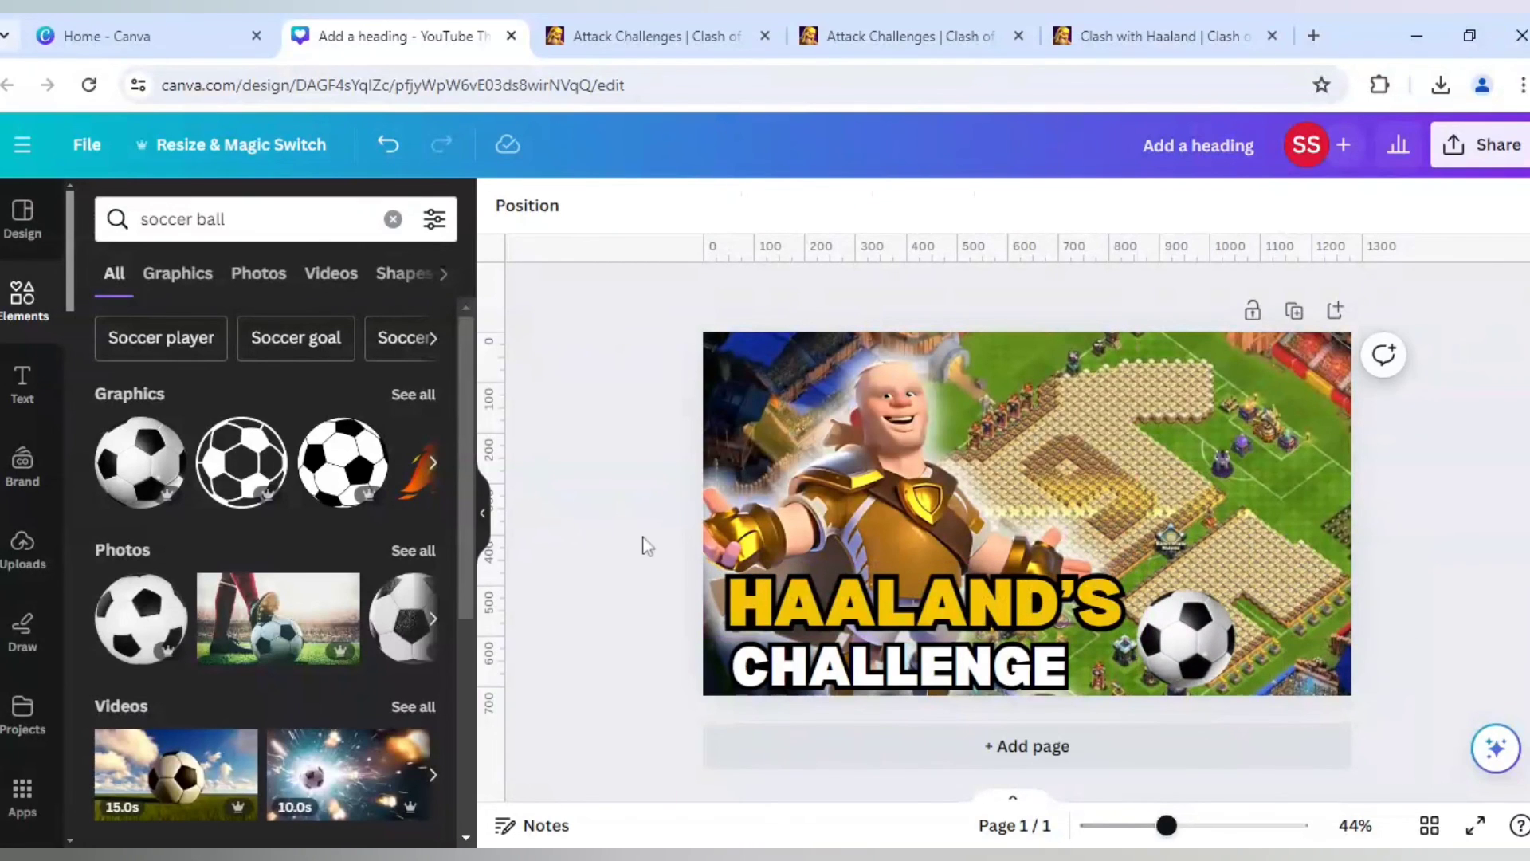